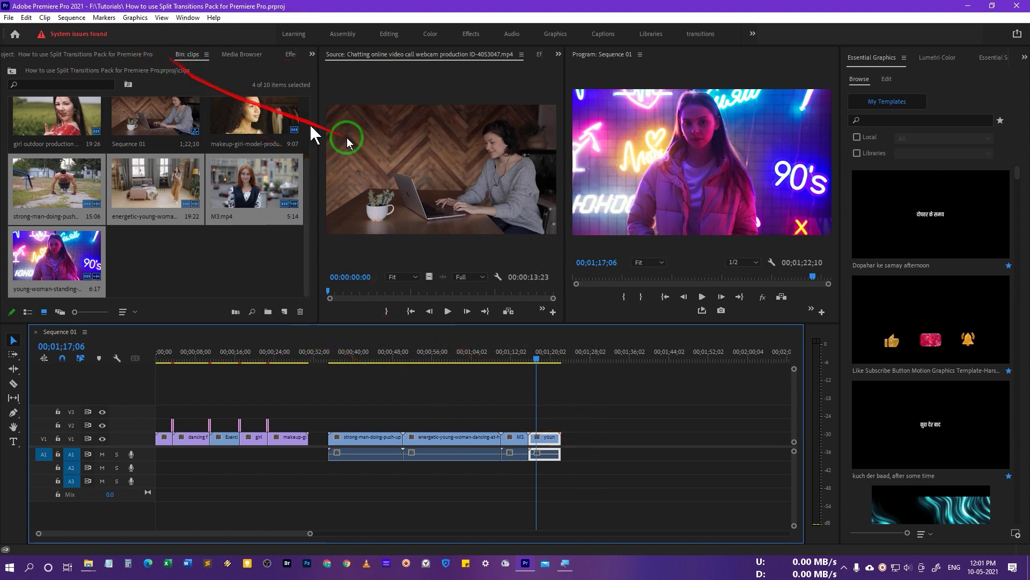
Show the Lumetri Color controls for the M3.mp4 clip and expand the Curves section
click(944, 58)
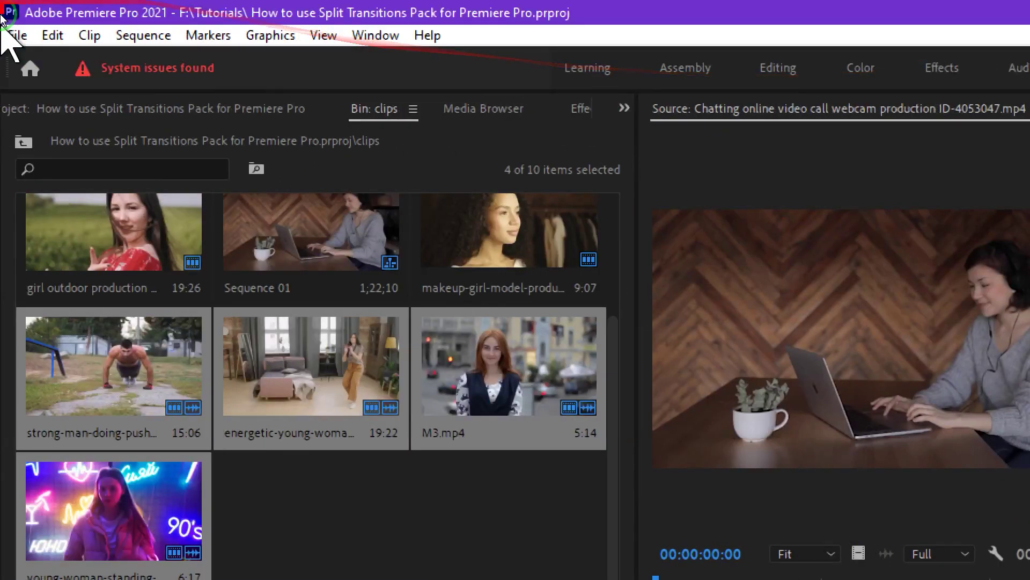
click(376, 36)
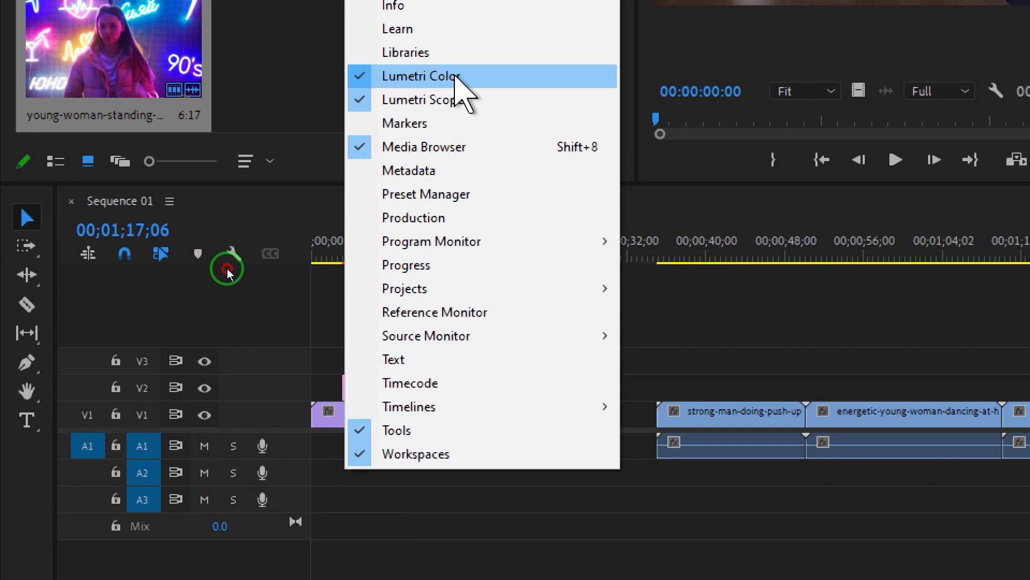
click(455, 77)
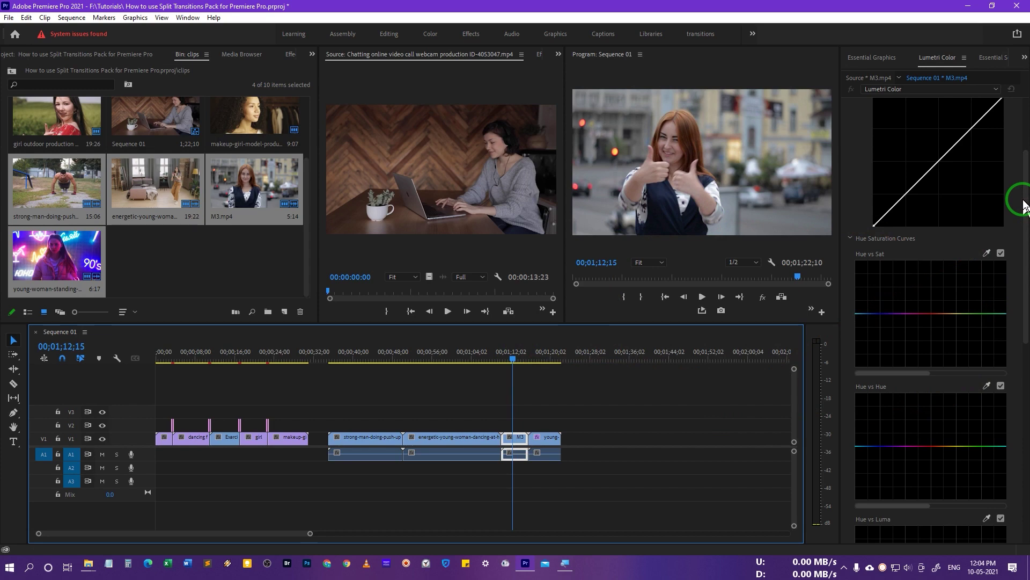
drag(1025, 198, 1027, 109)
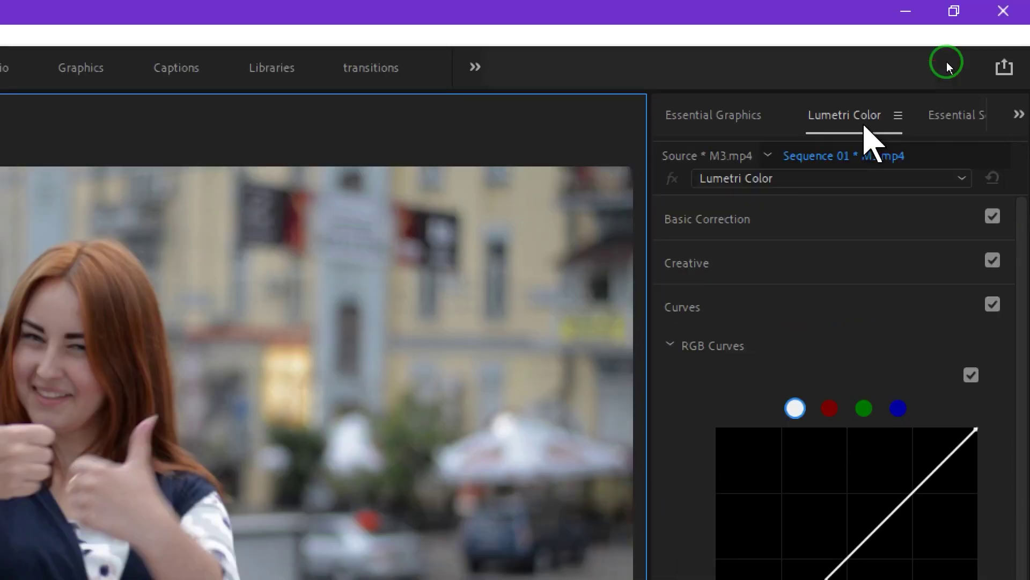
click(727, 307)
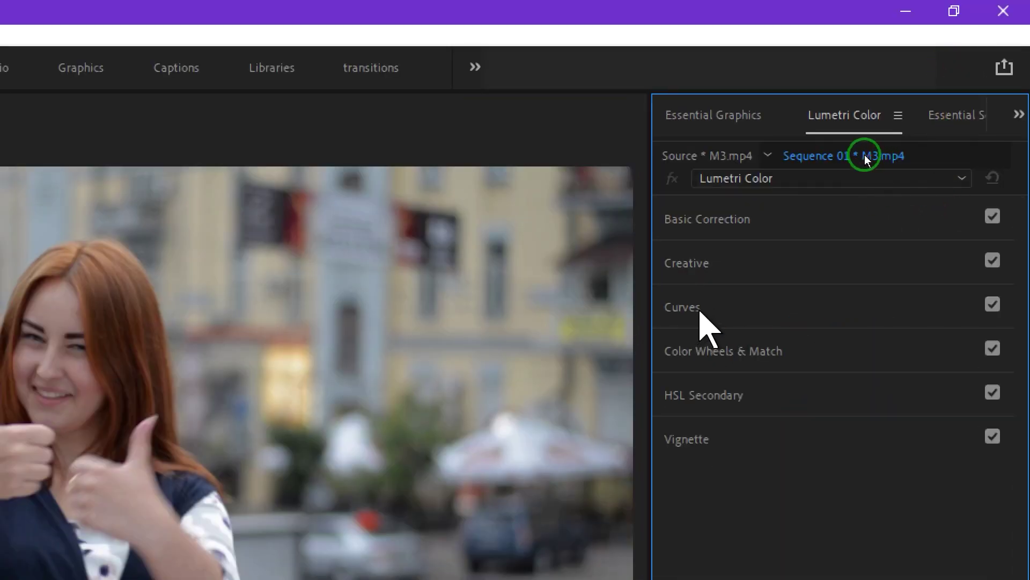
click(697, 311)
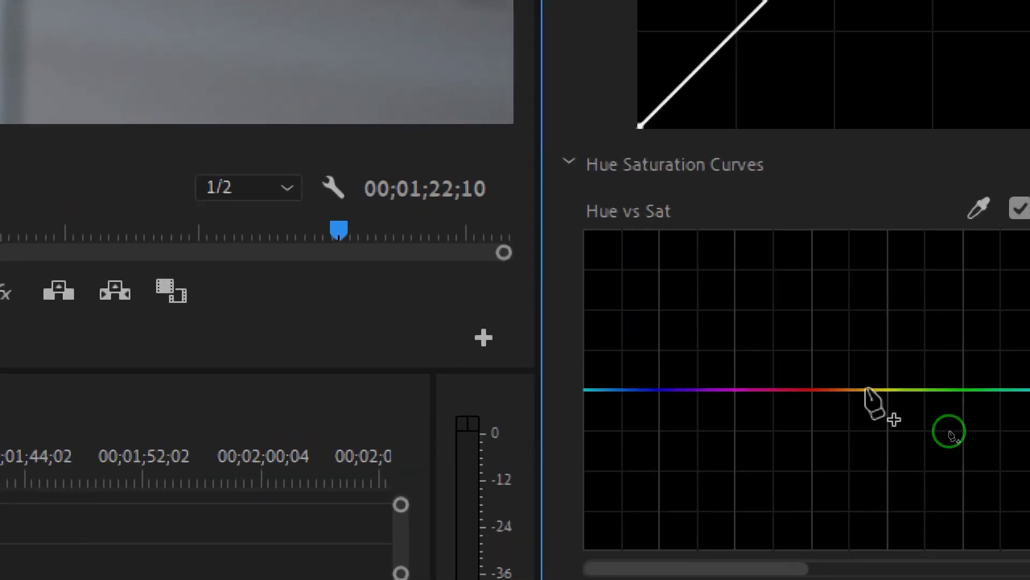
Add yellow, red and magenta points to the Hue vs Sat curve, and lower the magenta and yellow ones to minimum saturation
click(873, 390)
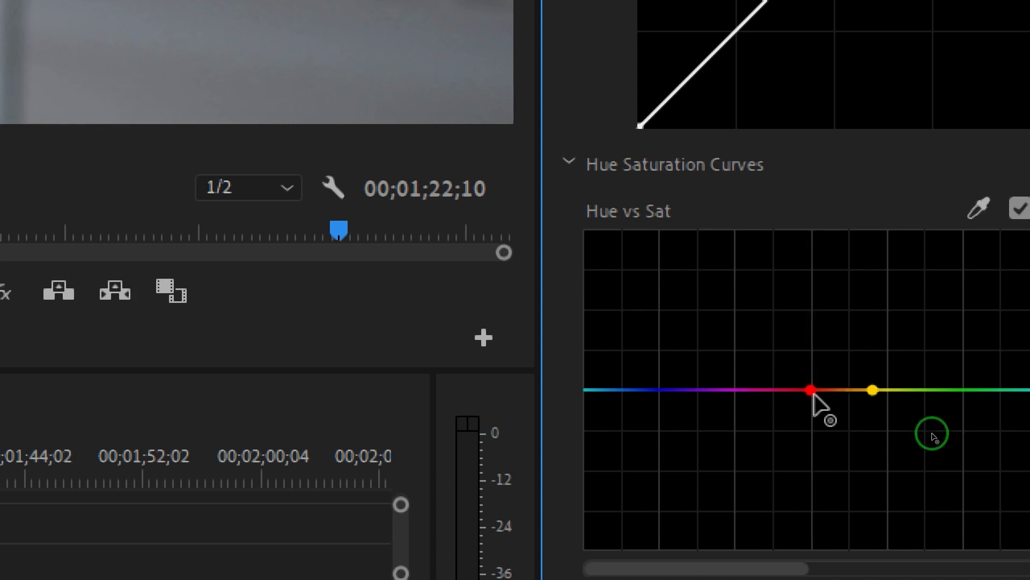
click(766, 390)
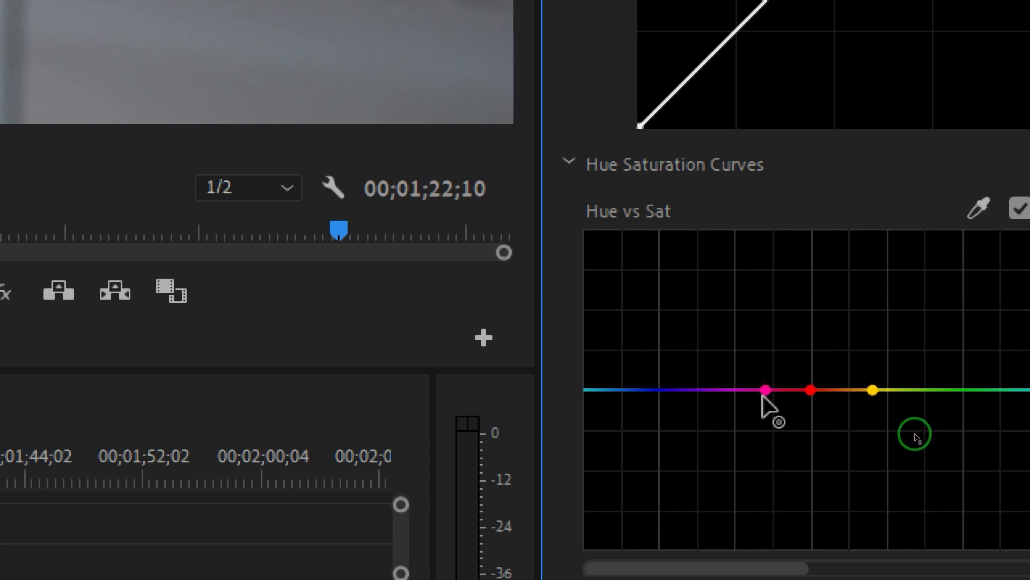
drag(769, 395, 766, 558)
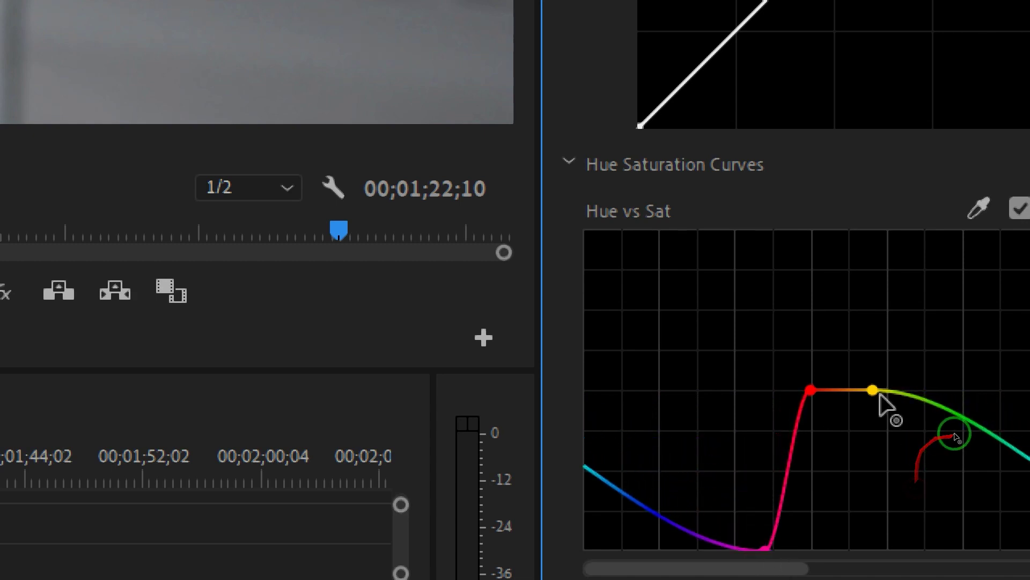
drag(877, 395, 886, 569)
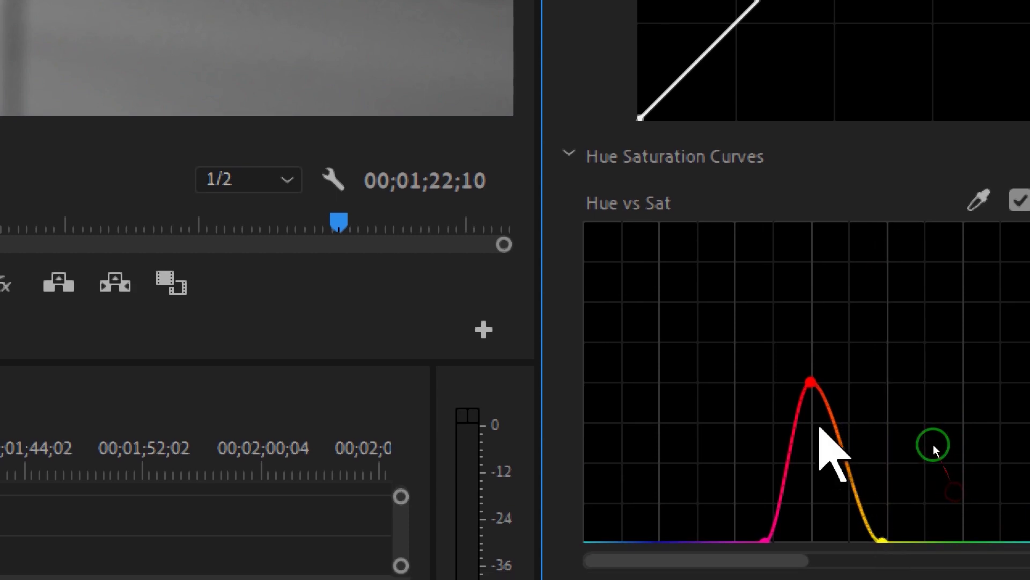
Widen the Hue vs Sat plateau by adding an orange point level with the red one and shifting the red point toward pink
click(846, 463)
drag(847, 462, 848, 385)
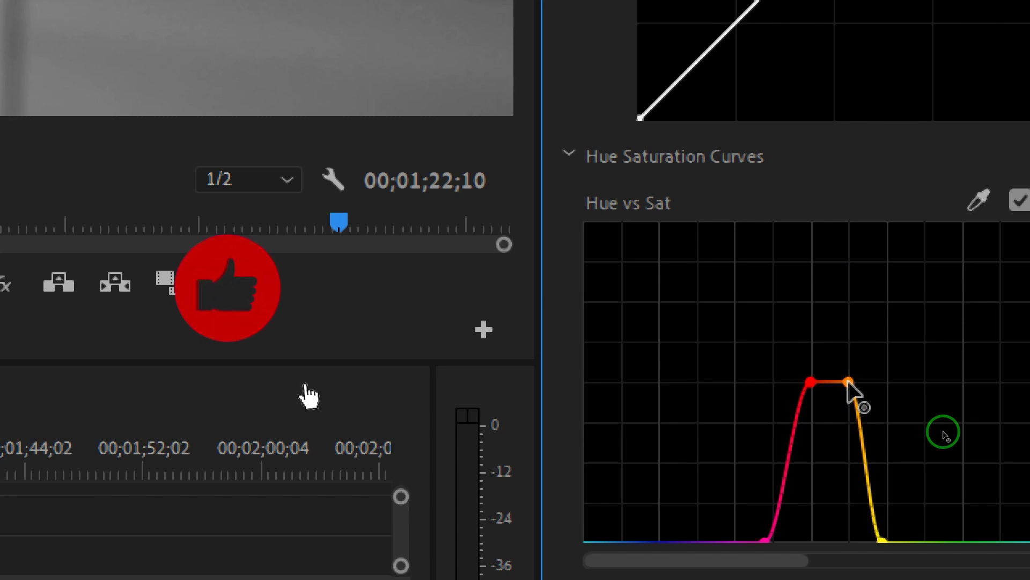
drag(810, 383, 787, 385)
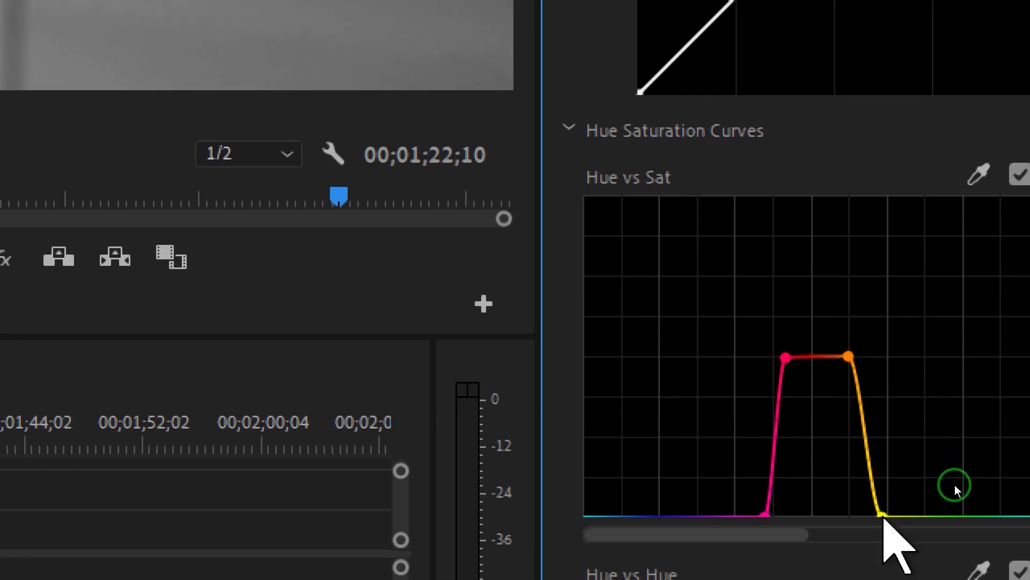
drag(787, 530, 690, 533)
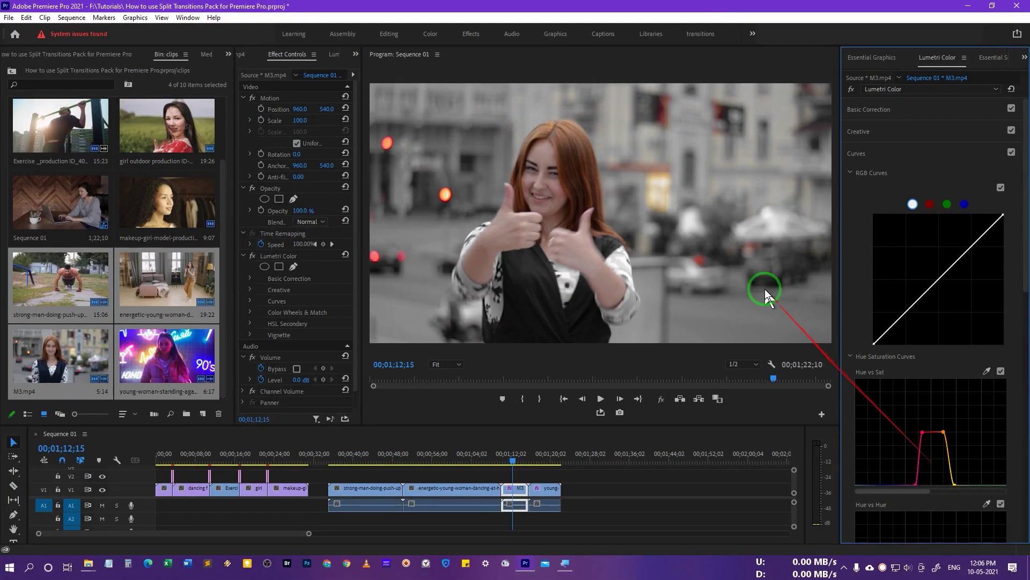
Play back the M3.mp4 clip and compare the picture with the Hue vs Sat curve off and on
click(507, 460)
key(space)
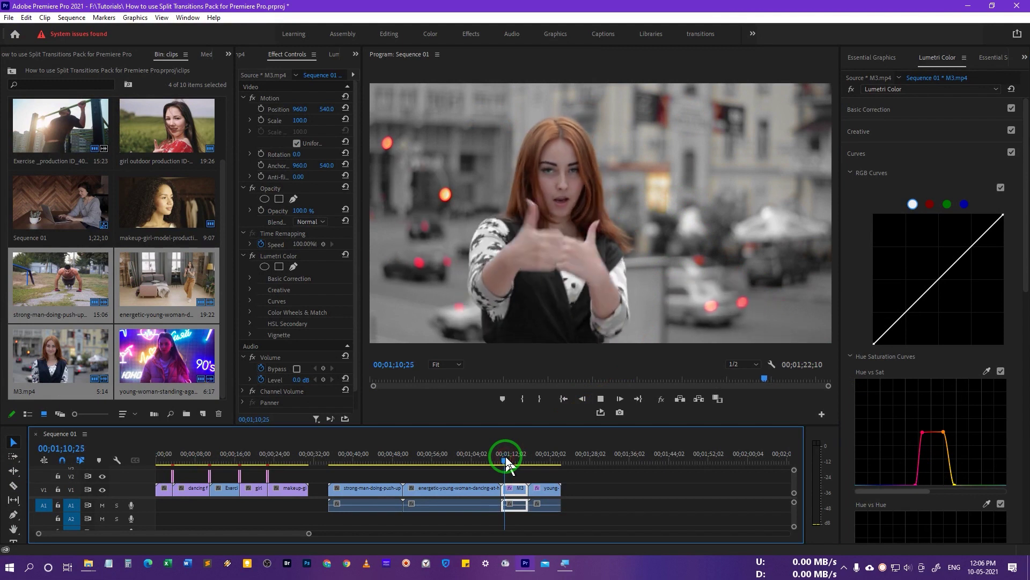
key(space)
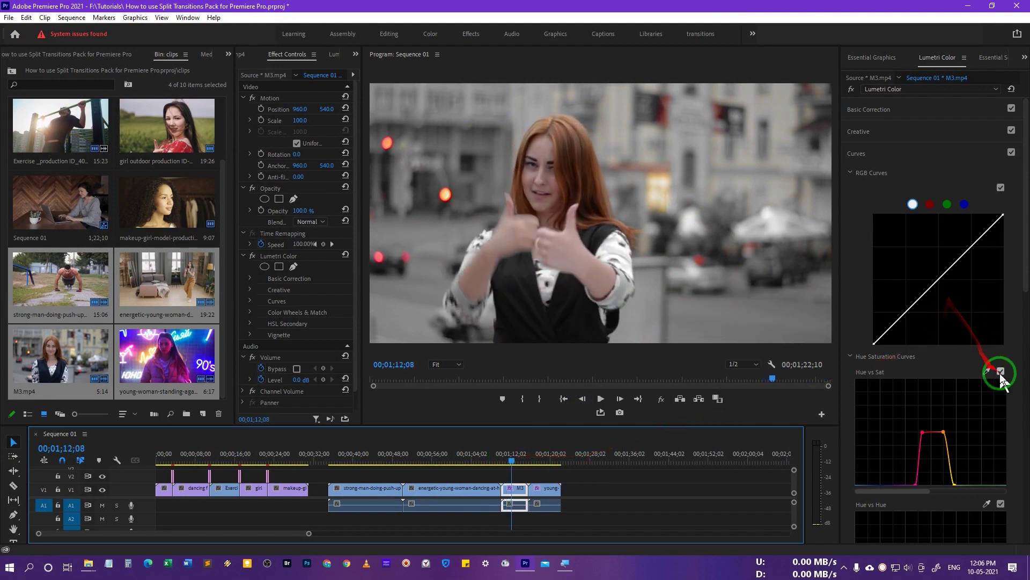
click(1001, 371)
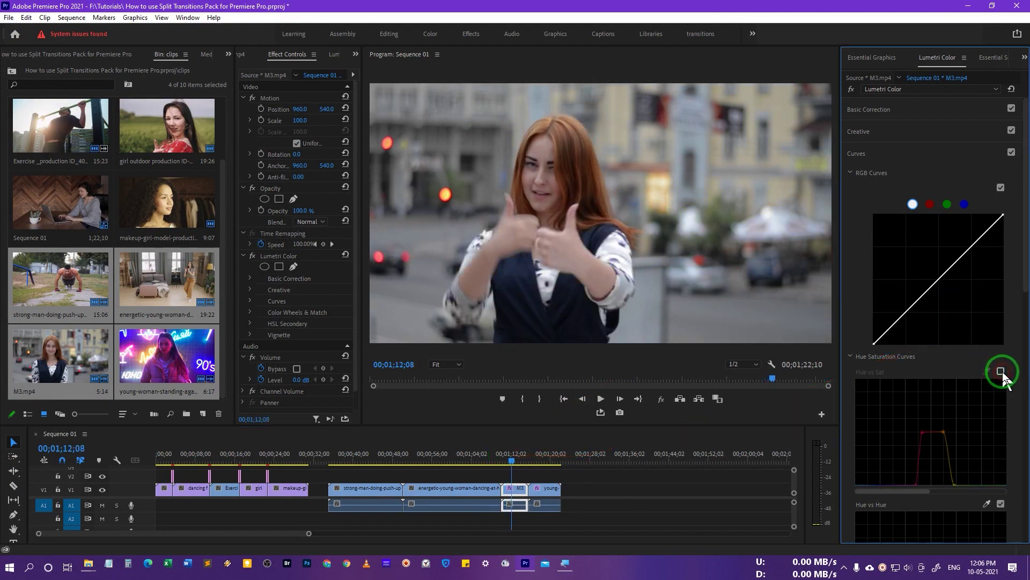
key(space)
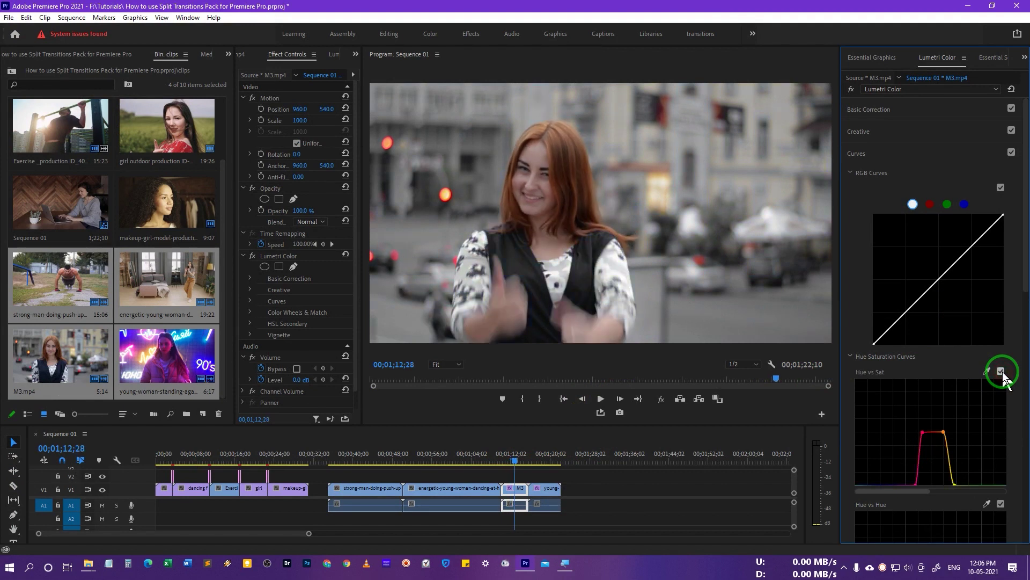
drag(519, 462, 511, 463)
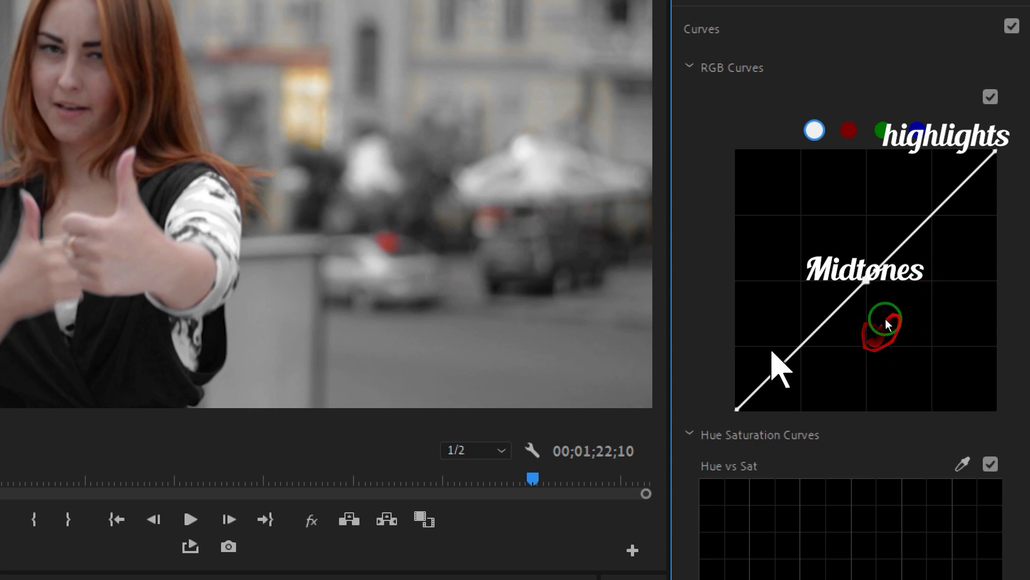
Place shadow, midtone and highlight points on the white RGB curve, and lower the shadows and slightly the midtones
click(799, 349)
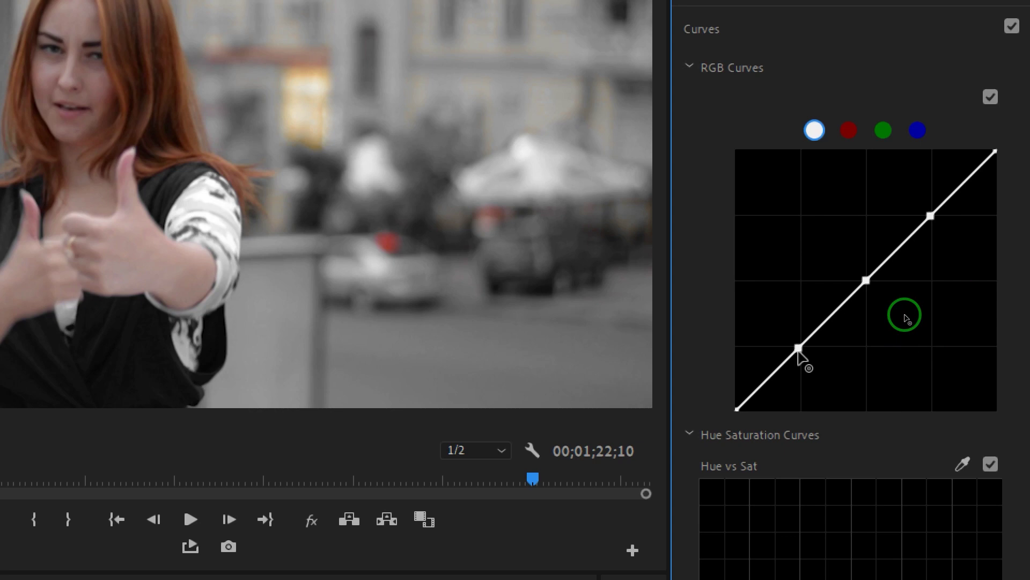
mouse_move(798, 349)
mouse_down()
mouse_move(805, 380)
mouse_move(802, 367)
mouse_up()
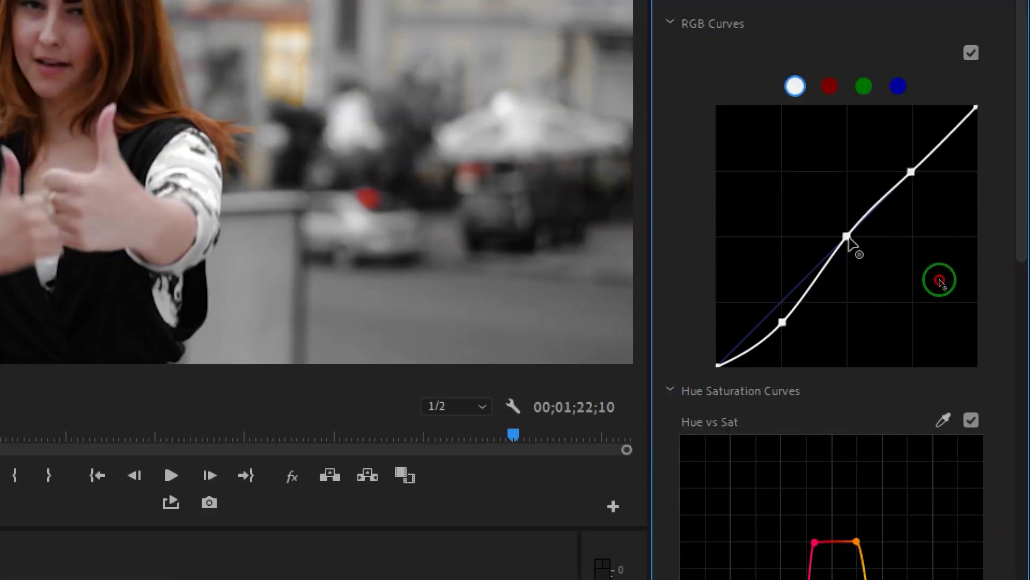
drag(848, 238, 856, 242)
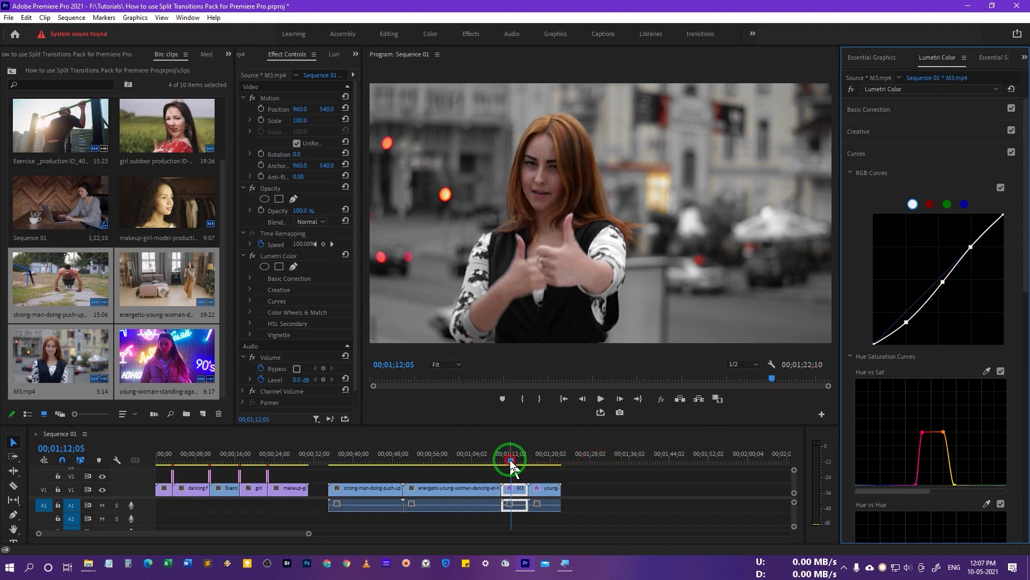
Play back the M3.mp4 clip and compare the picture with the RGB curves off and on
drag(510, 461, 504, 462)
key(space)
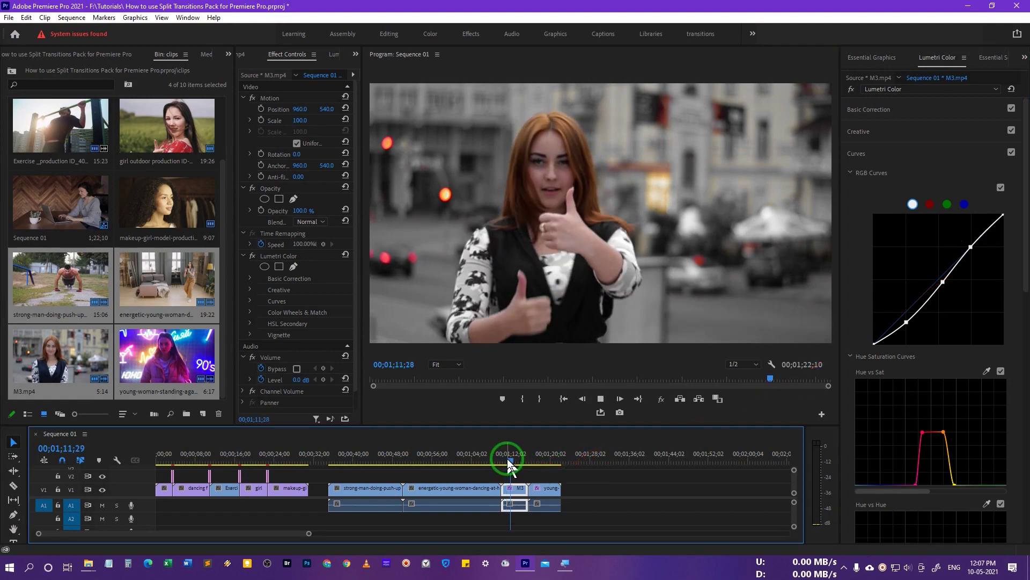
key(space)
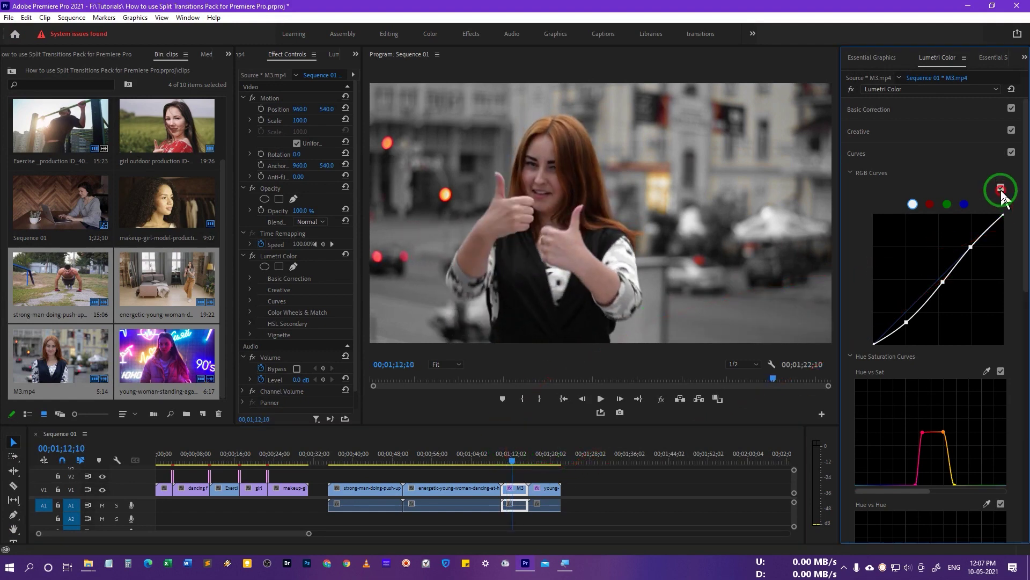
click(1001, 188)
key(space)
key(space)
drag(518, 465, 509, 465)
click(1001, 188)
key(space)
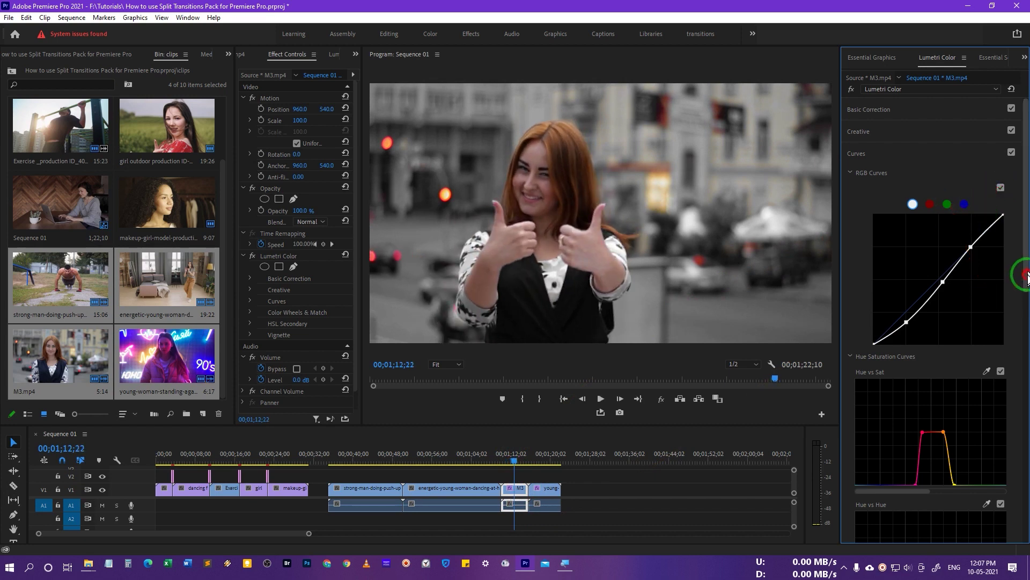
Open the Vignette section and try a positive amount, -1.1 and -3.0 on the M3.mp4 clip
drag(1025, 271, 1025, 403)
drag(1025, 335, 1025, 466)
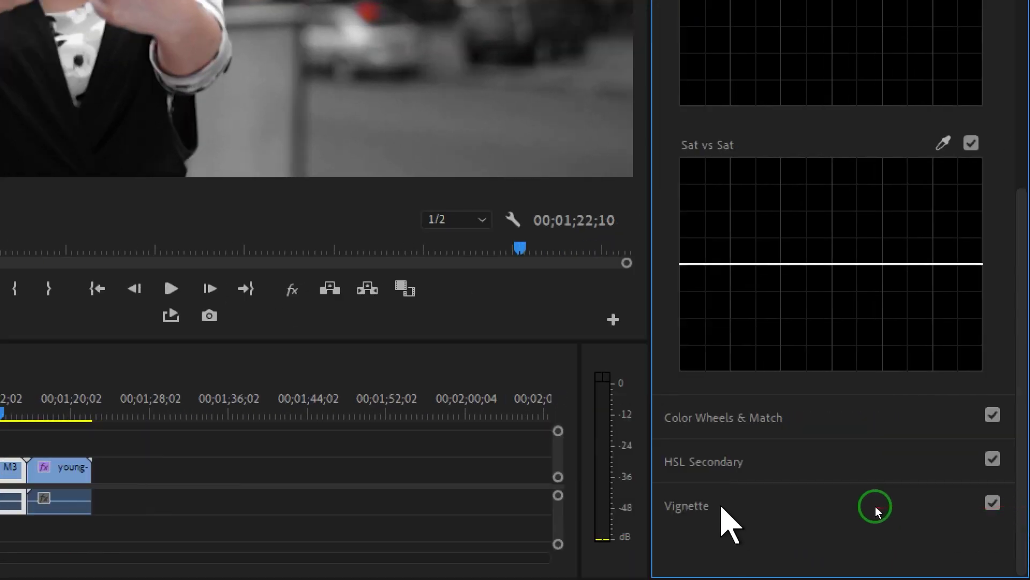
click(876, 507)
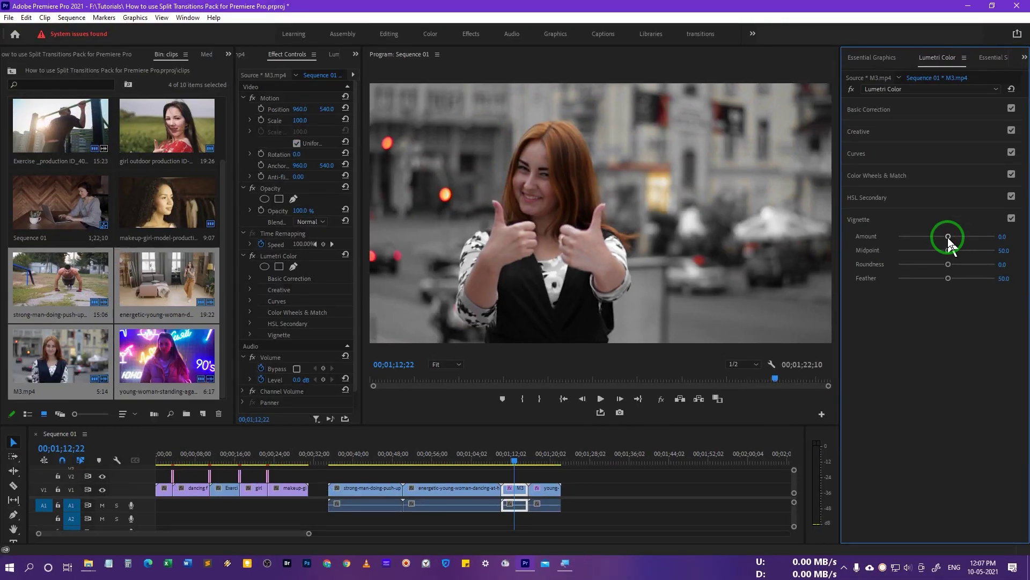
drag(948, 238, 982, 238)
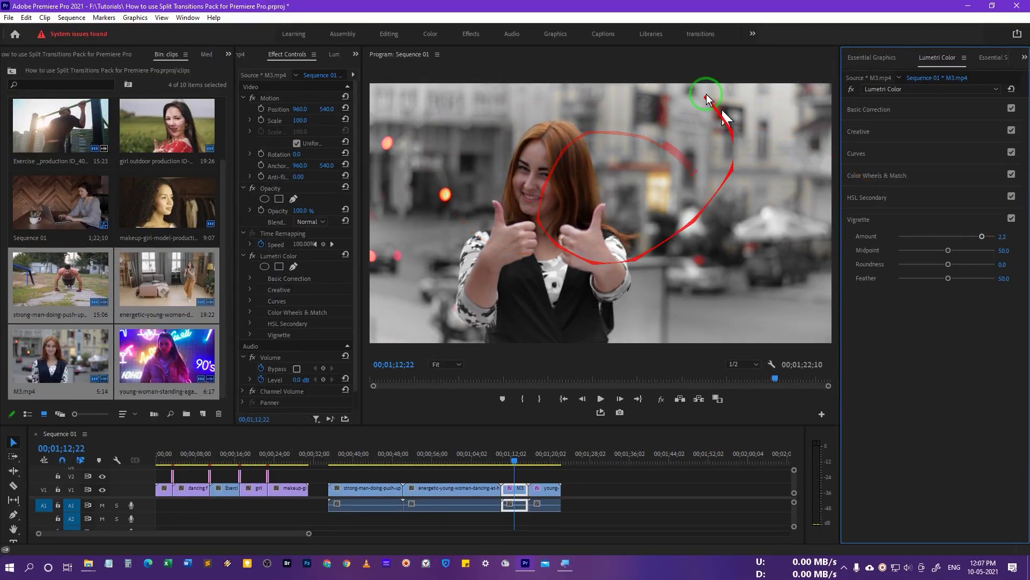
drag(983, 236, 928, 237)
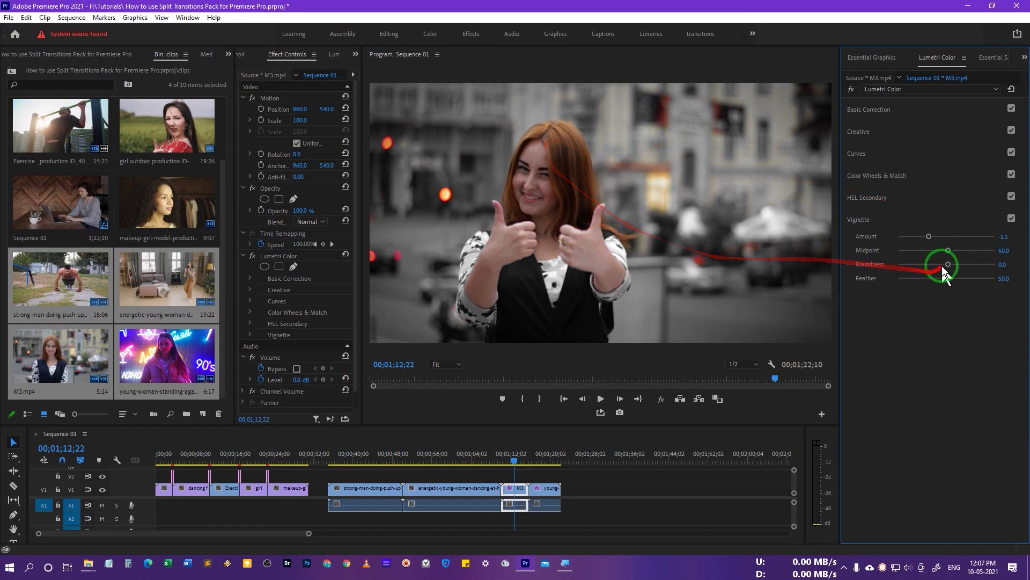
mouse_move(930, 240)
mouse_down()
mouse_move(881, 239)
mouse_move(968, 250)
mouse_move(870, 249)
mouse_move(944, 252)
mouse_up()
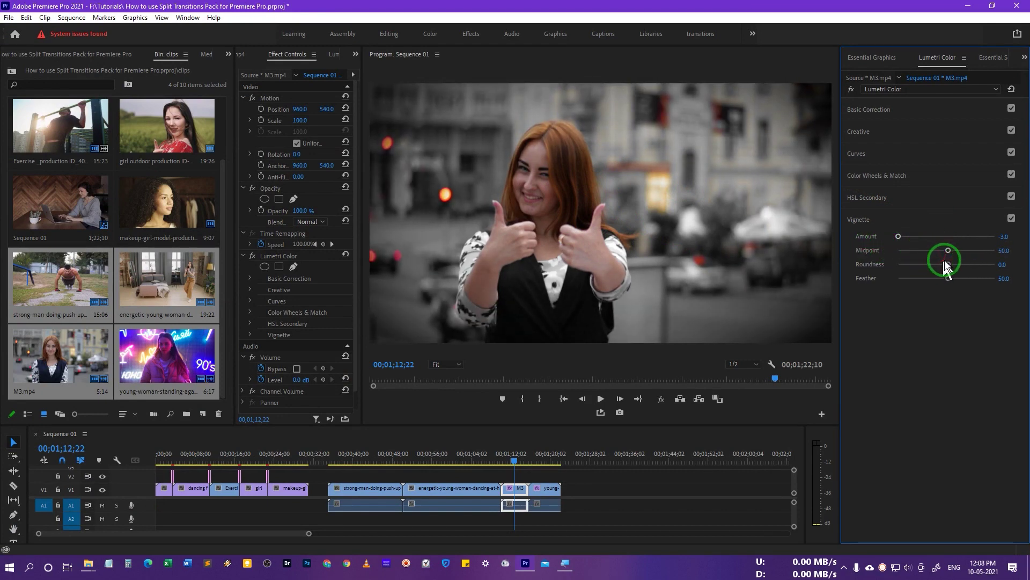
Set the vignette's roundness to 8.5 after trying -10.5, and test a feather of 0 before restoring it to 50
mouse_move(949, 265)
mouse_down()
mouse_move(985, 266)
mouse_move(913, 269)
mouse_move(942, 265)
mouse_up()
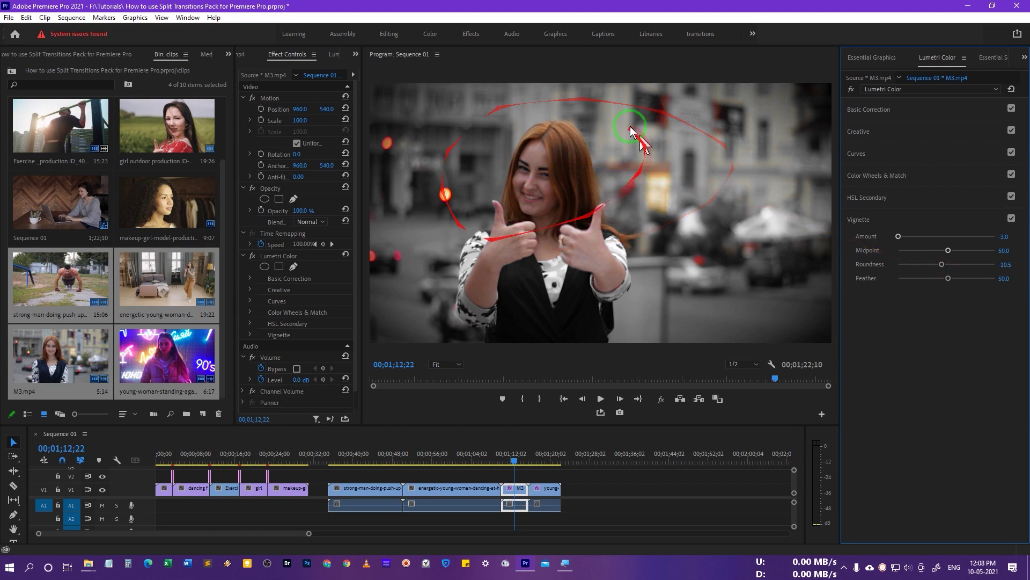
drag(943, 265, 898, 290)
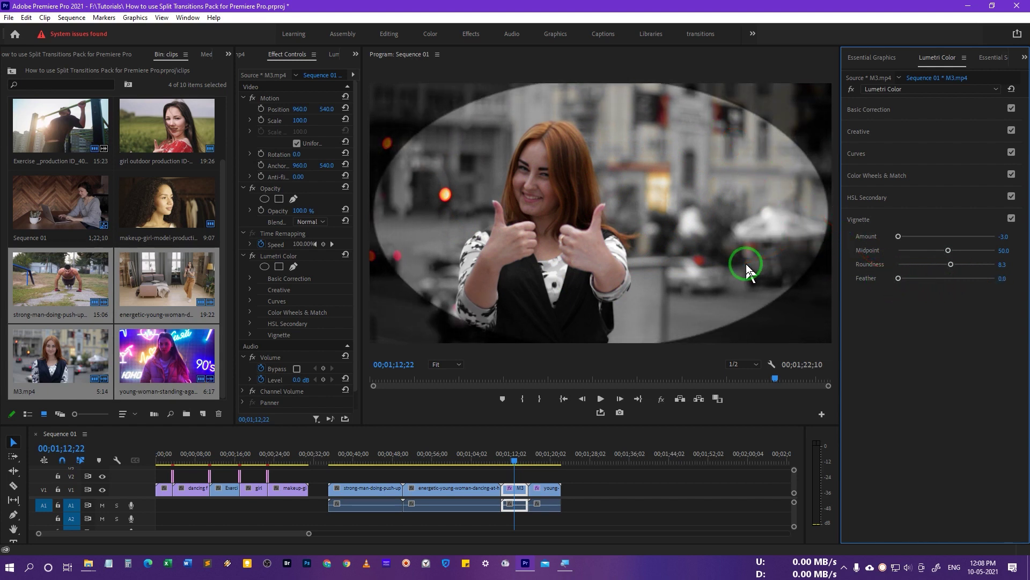
drag(899, 279, 951, 279)
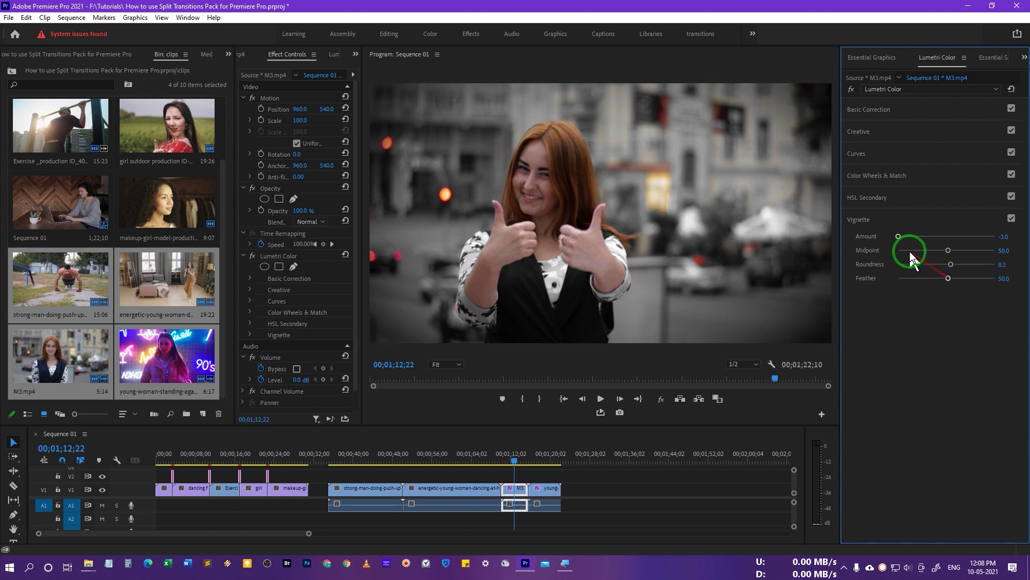
Set the vignette amount to -1.3 and compare the picture with the vignette off and on
drag(904, 237, 929, 237)
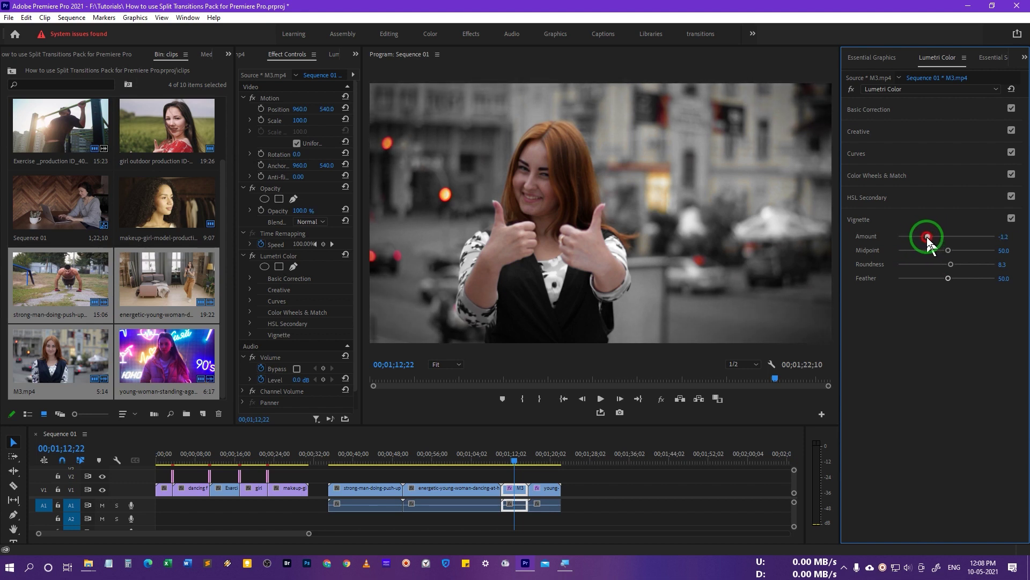
drag(925, 237, 926, 237)
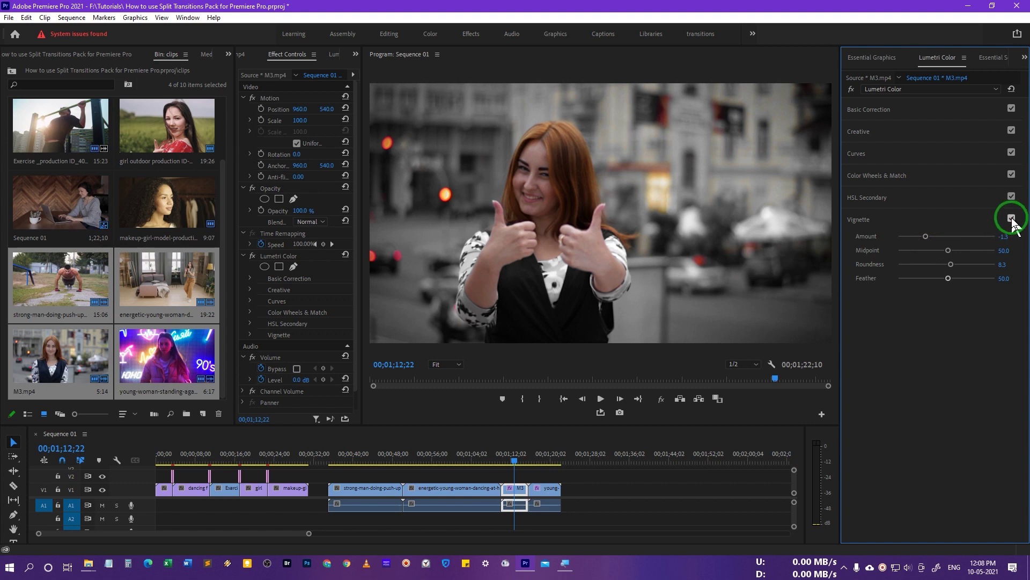
click(1012, 219)
click(1011, 219)
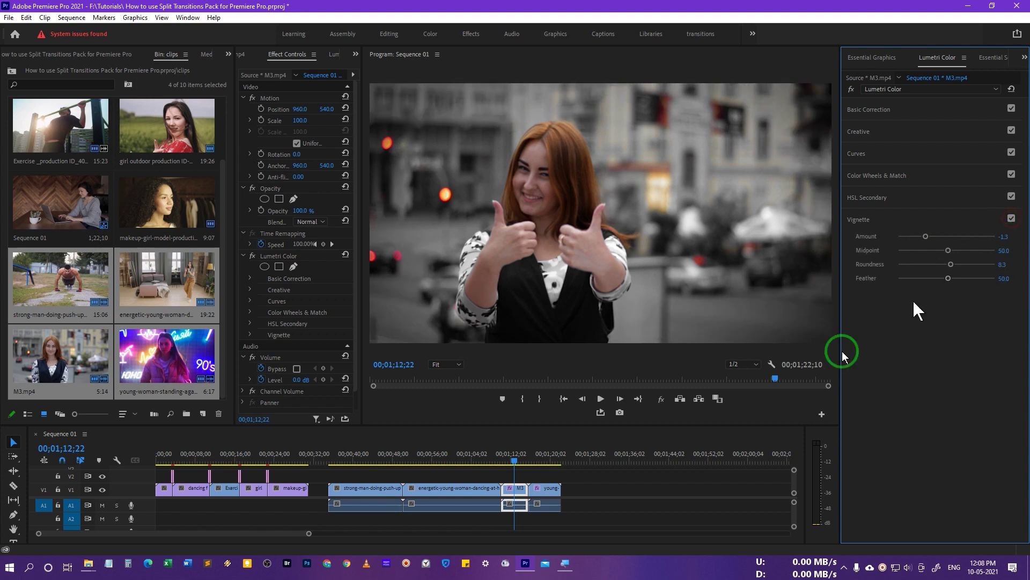
Play back the M3.mp4 clip and compare the picture with the whole Lumetri Color effect bypassed and on
key(space)
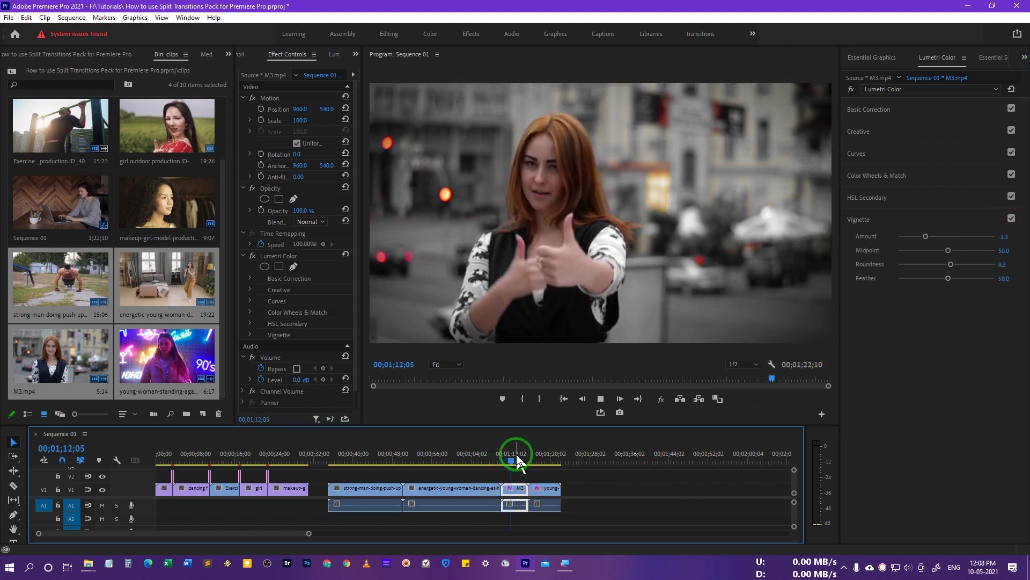
key(space)
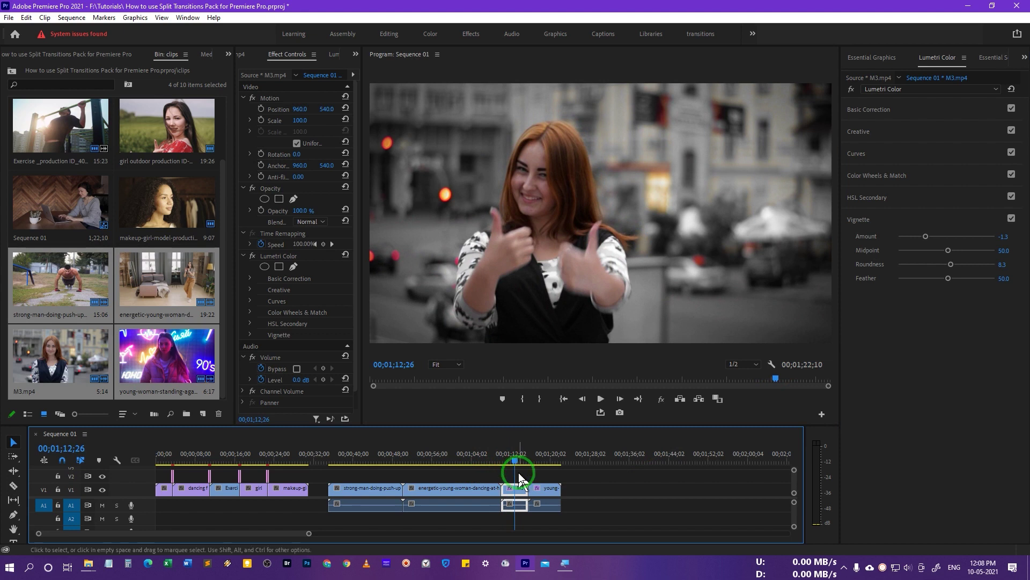
click(852, 90)
key(space)
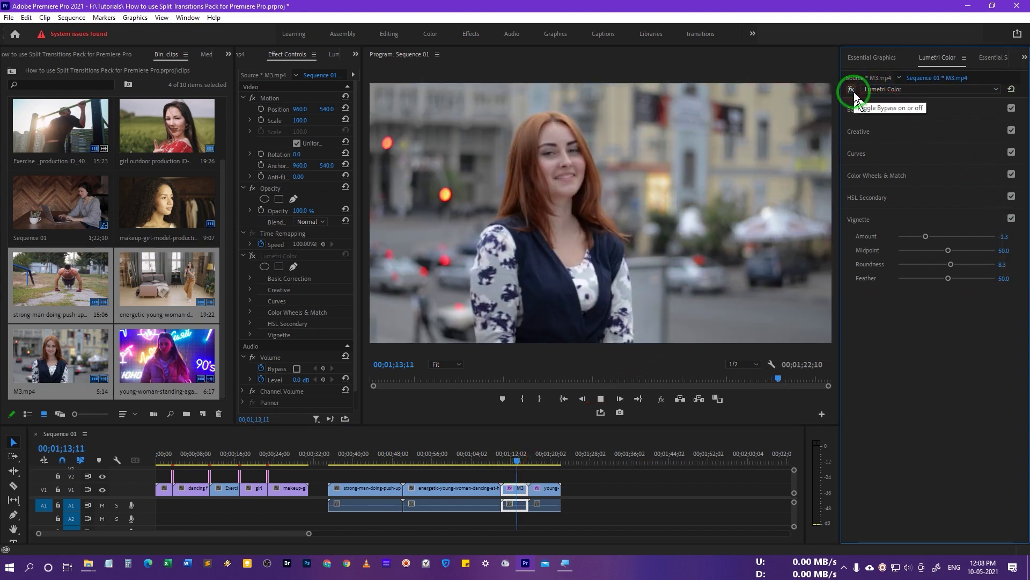
click(853, 90)
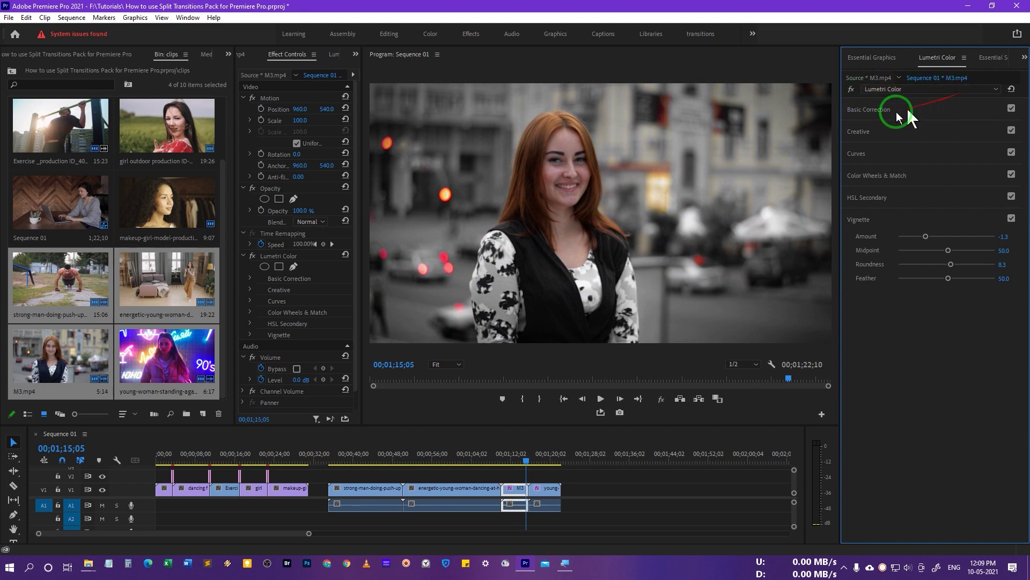
Save the M3.mp4 clip's Lumetri Color effect as a preset named "Urban Grey Dark-harshvardhanart", with the type left at Scale
drag(363, 84, 486, 88)
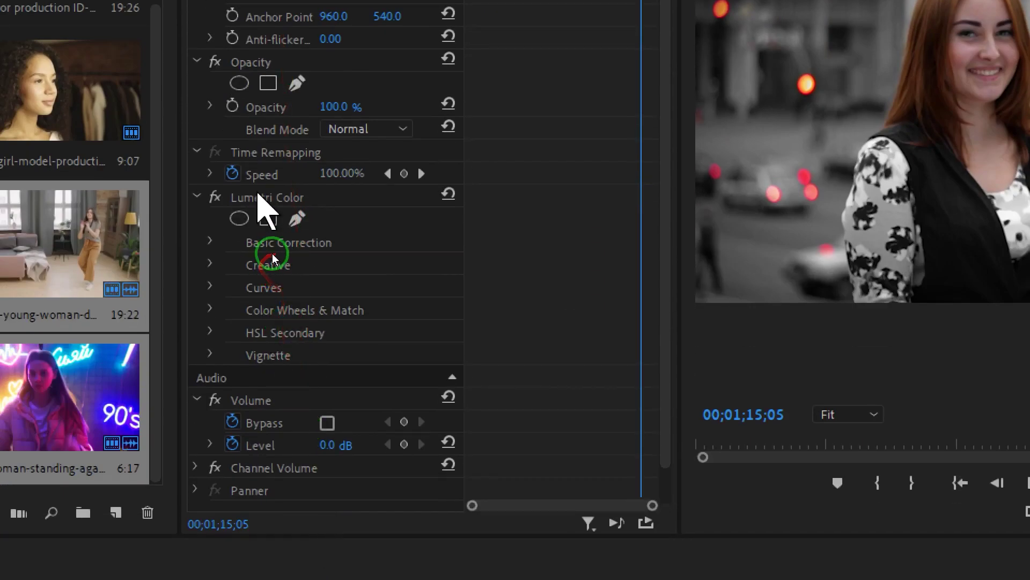
click(260, 452)
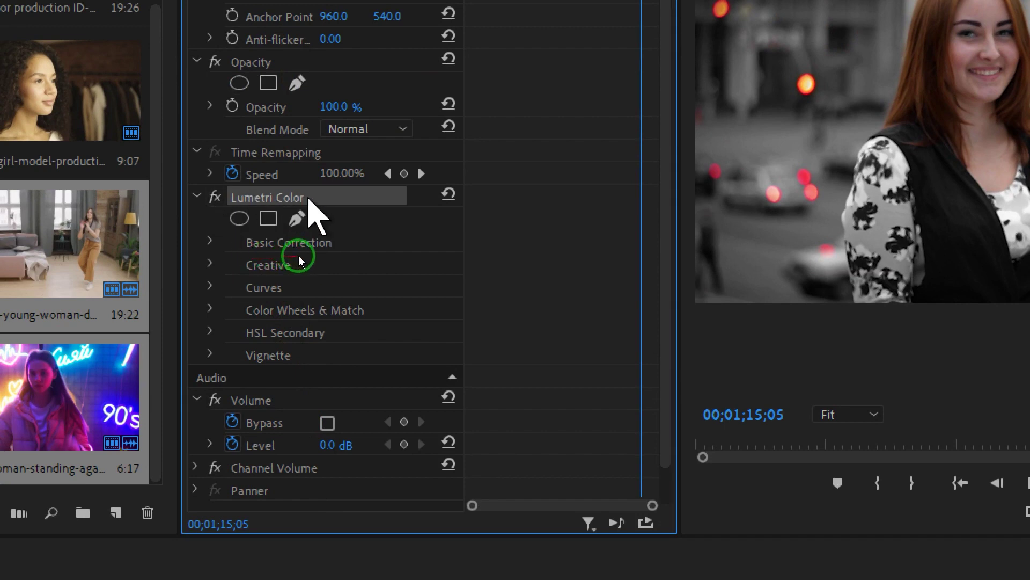
right_click(308, 198)
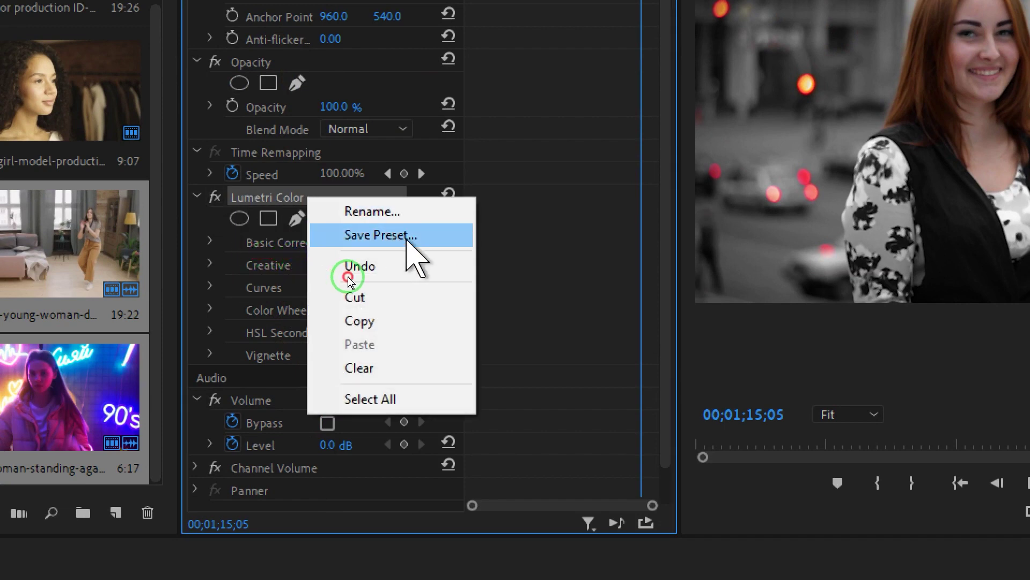
click(407, 236)
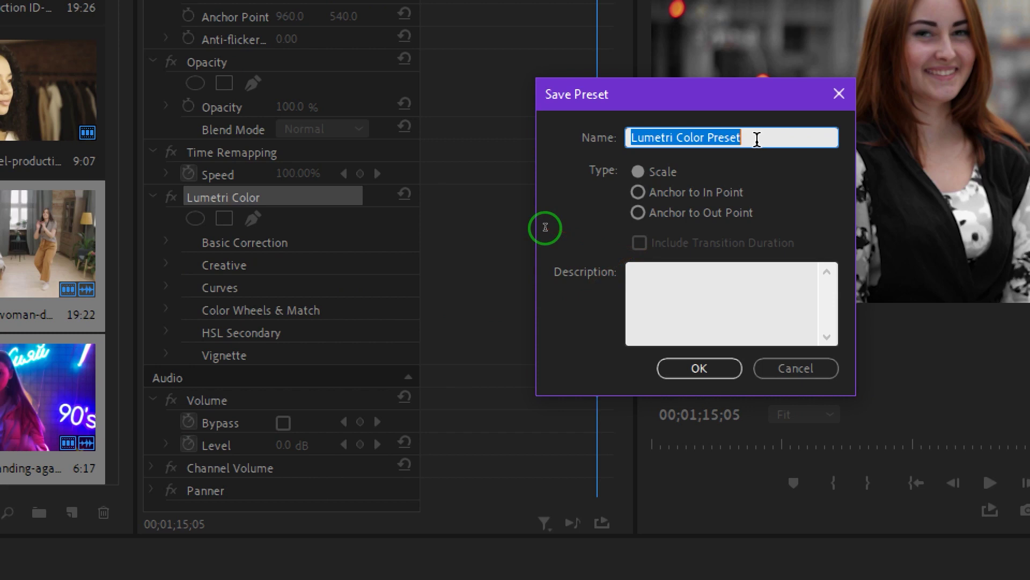
text(Urban )
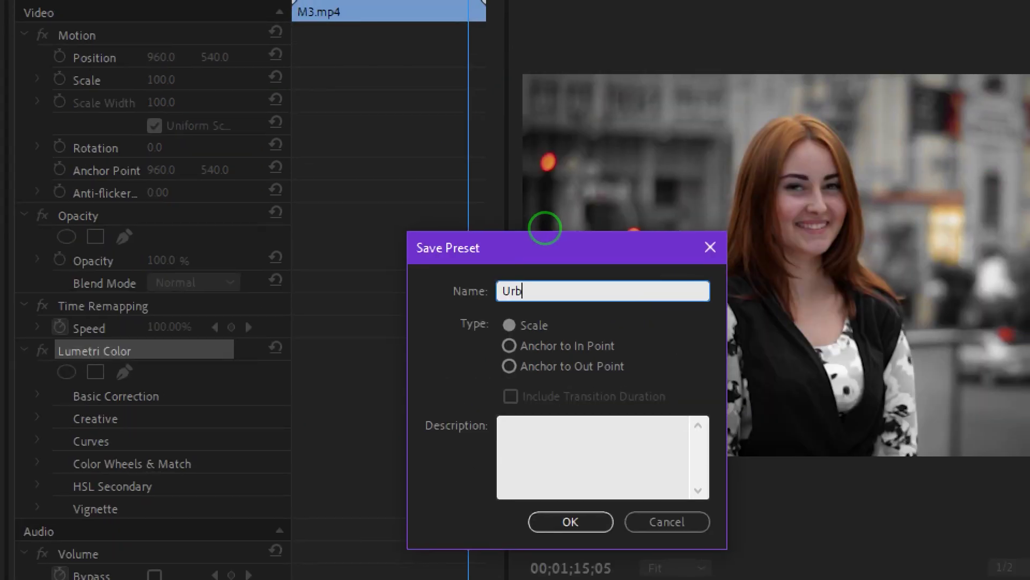
text(Grey Da)
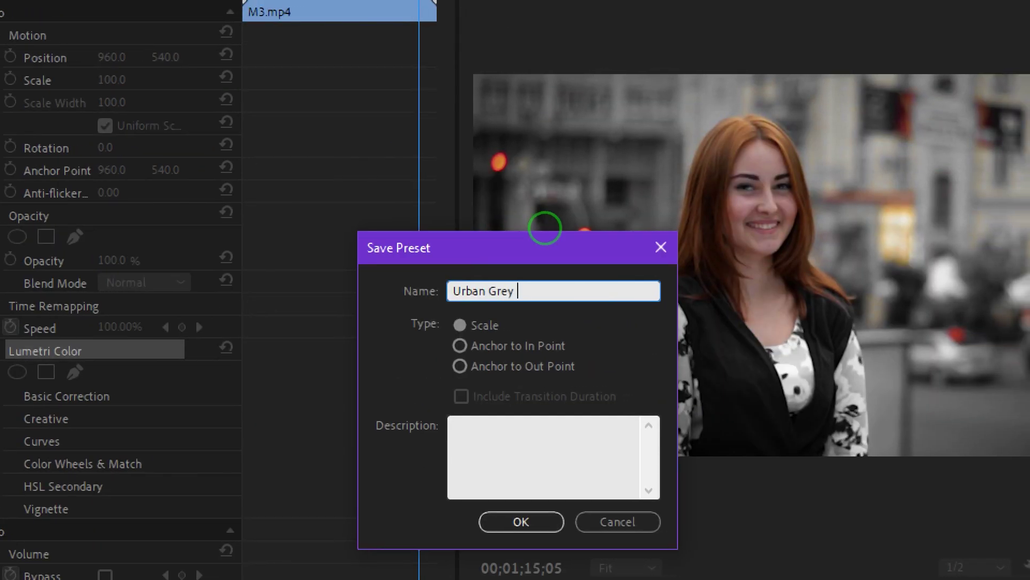
text(rk)
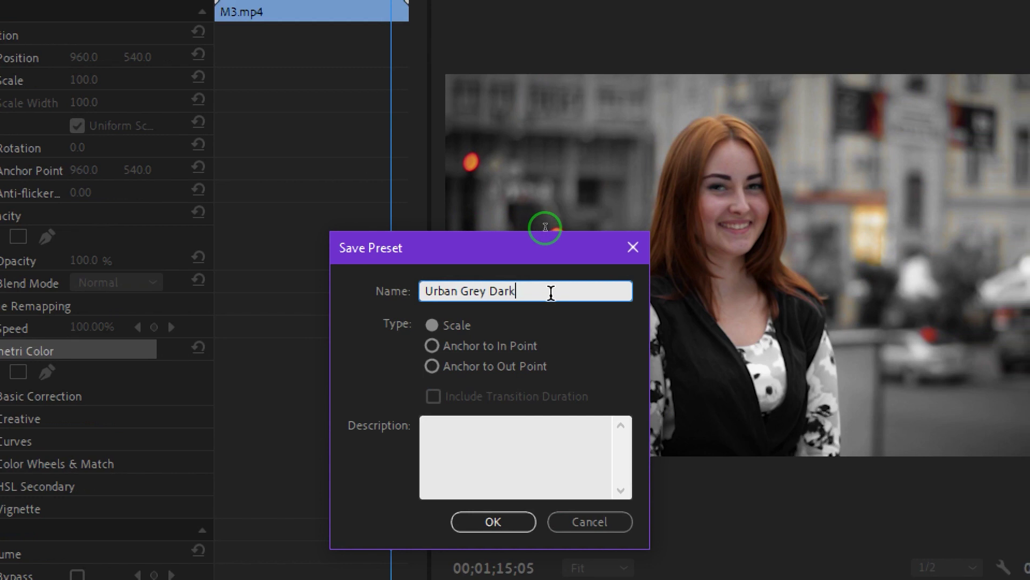
text(-)
text(harshvardhan)
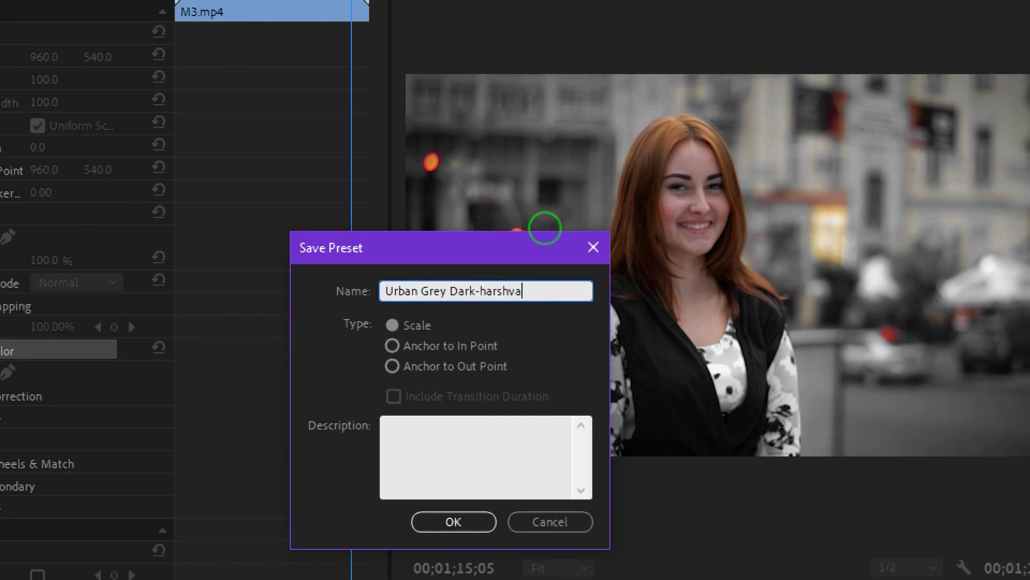
text(art)
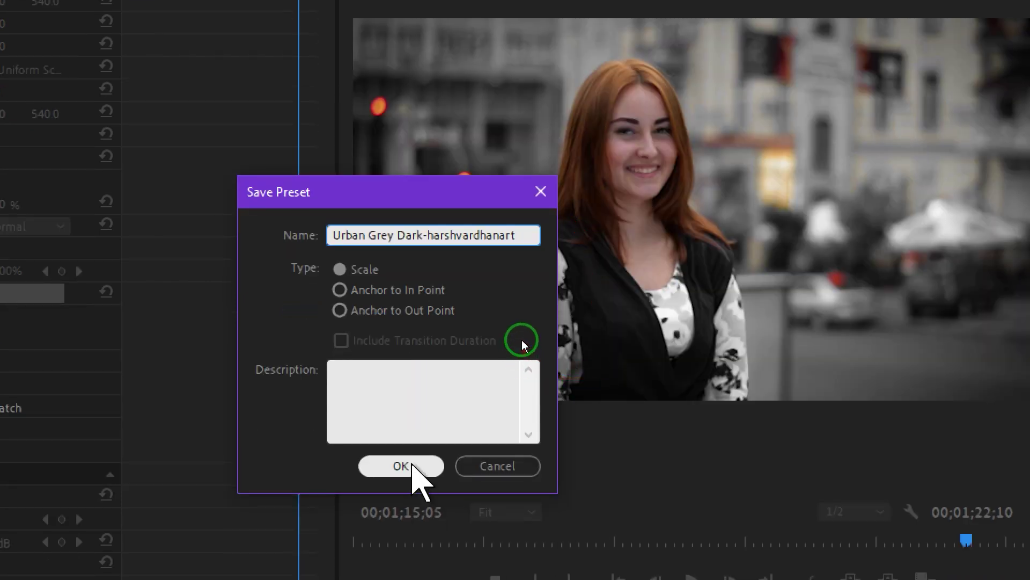
click(414, 522)
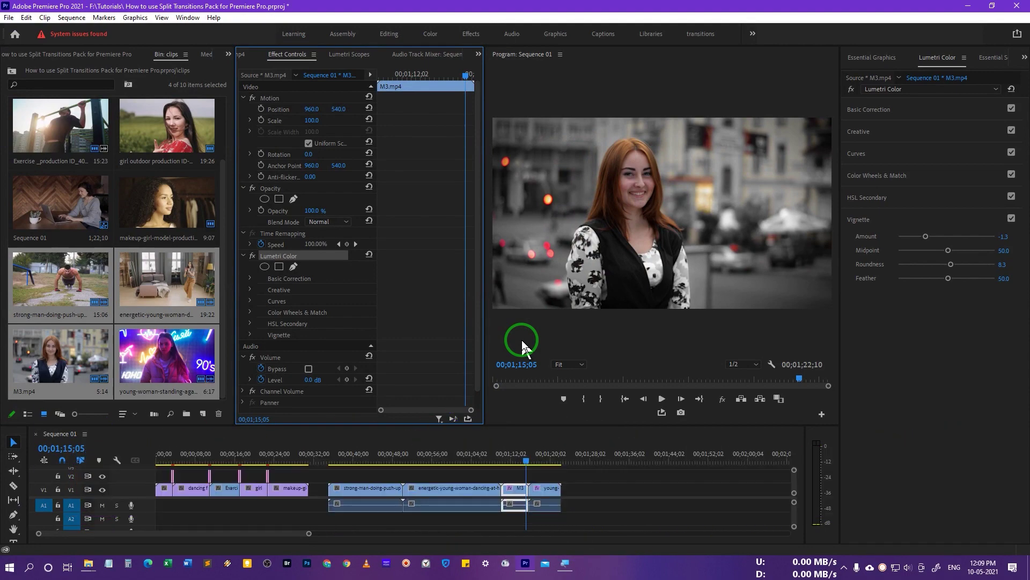
Move the playhead onto the young-woman-standing clip and search the effects for "urban"
click(541, 458)
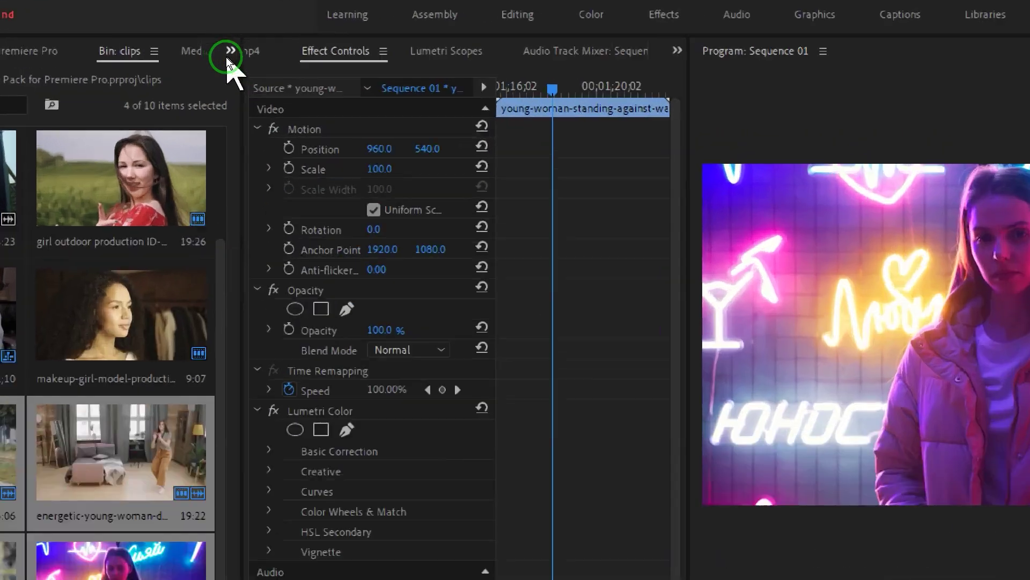
click(228, 54)
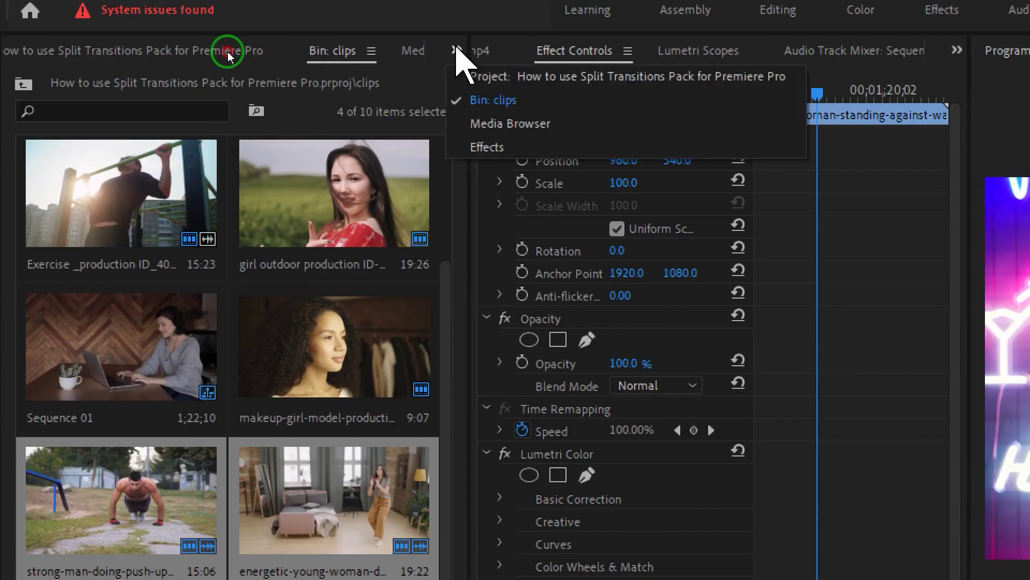
click(486, 147)
click(35, 71)
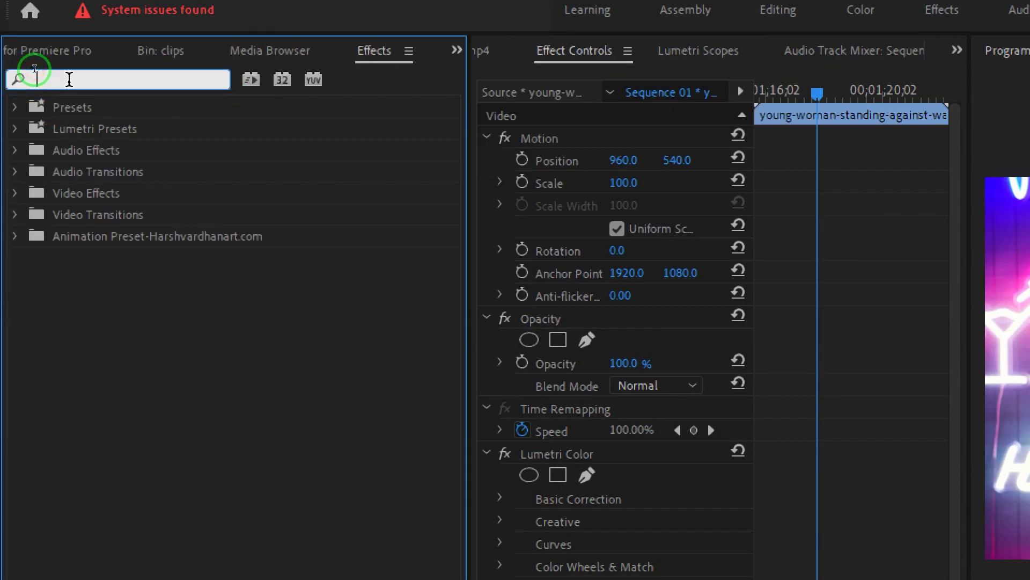
text(urban)
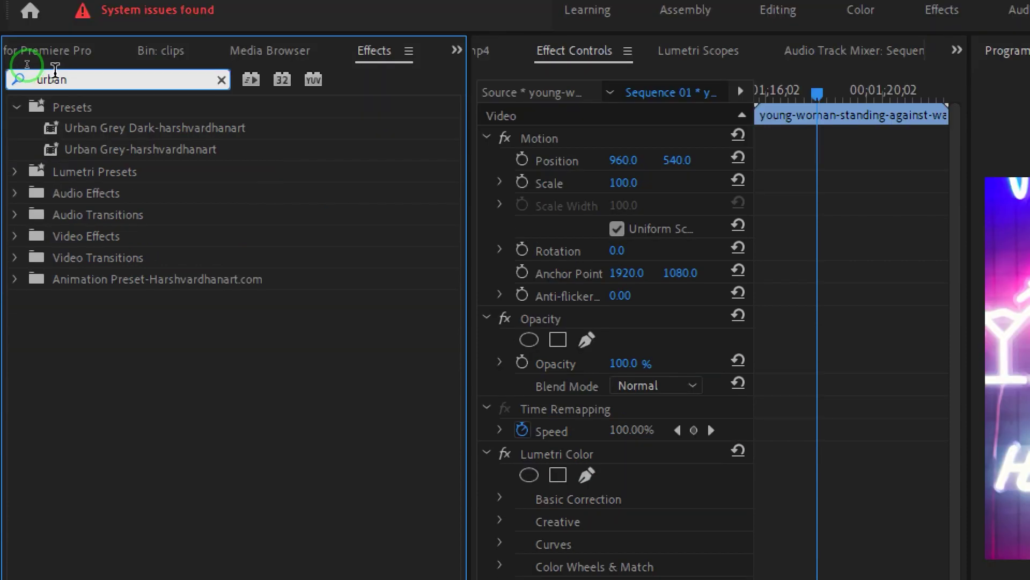
Try the Urban Grey-harshvardhanart preset on the young-woman-standing clip and undo it
click(127, 129)
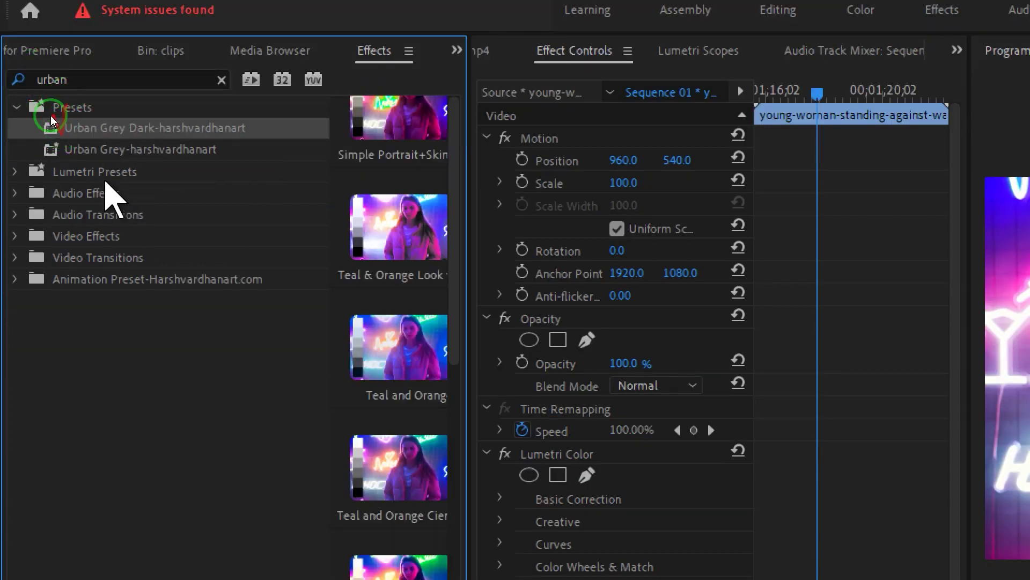
click(89, 151)
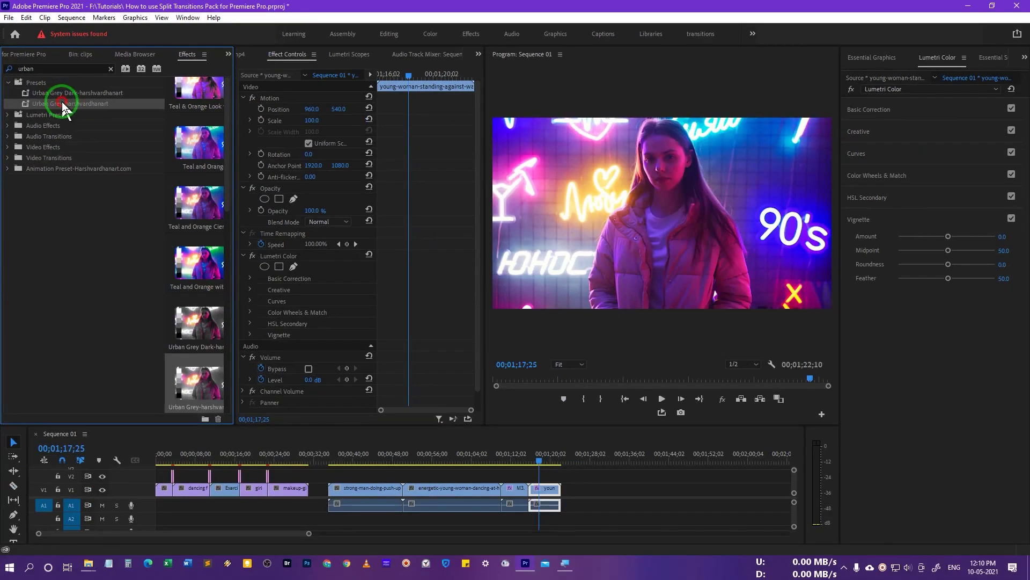
drag(63, 107, 545, 490)
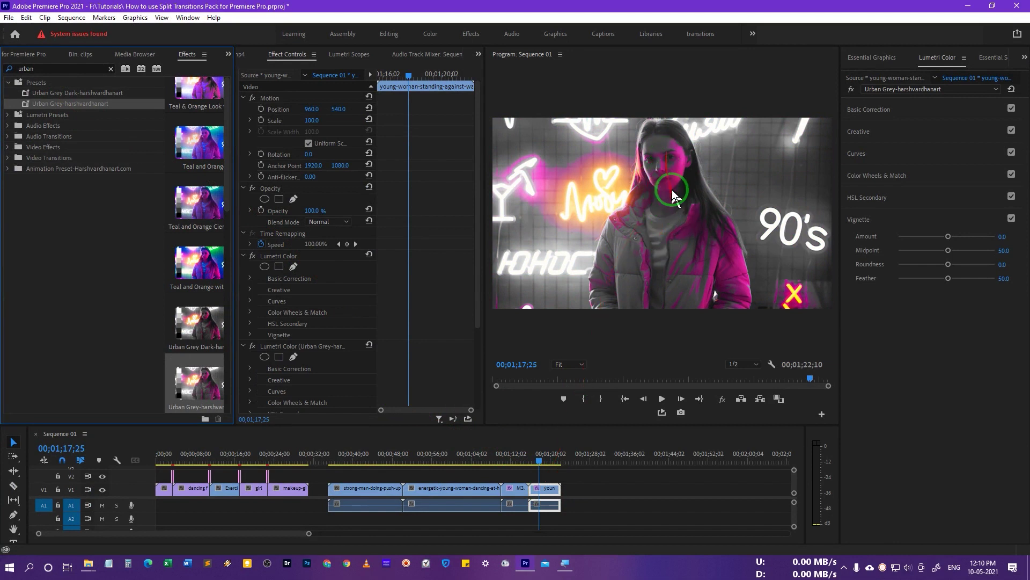
key(ctrl+z)
key(ctrl+z)
Apply the Urban Grey Dark-harshvardhanart preset to the young-woman-standing clip and play the clip back
click(70, 94)
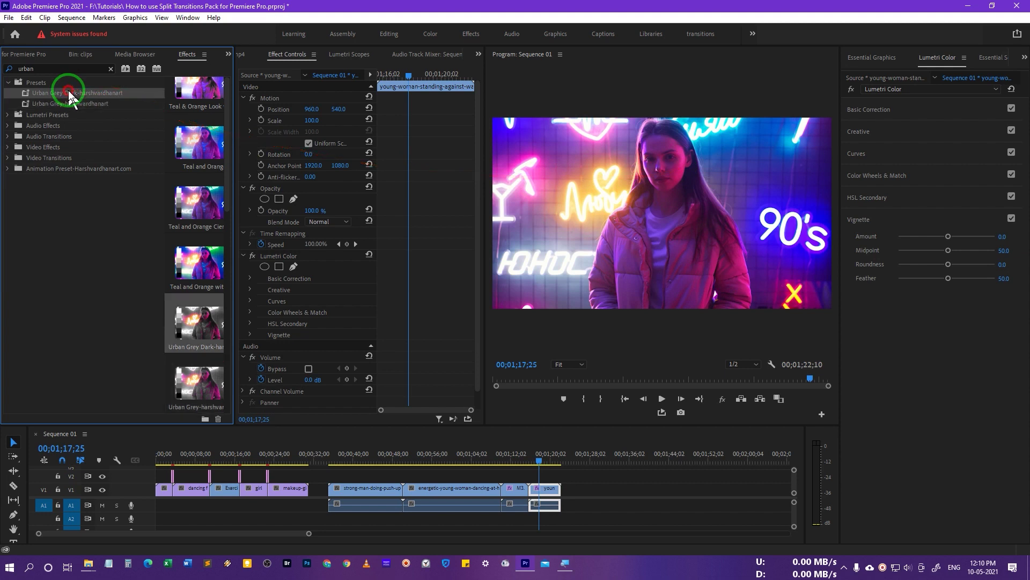
drag(81, 96, 543, 497)
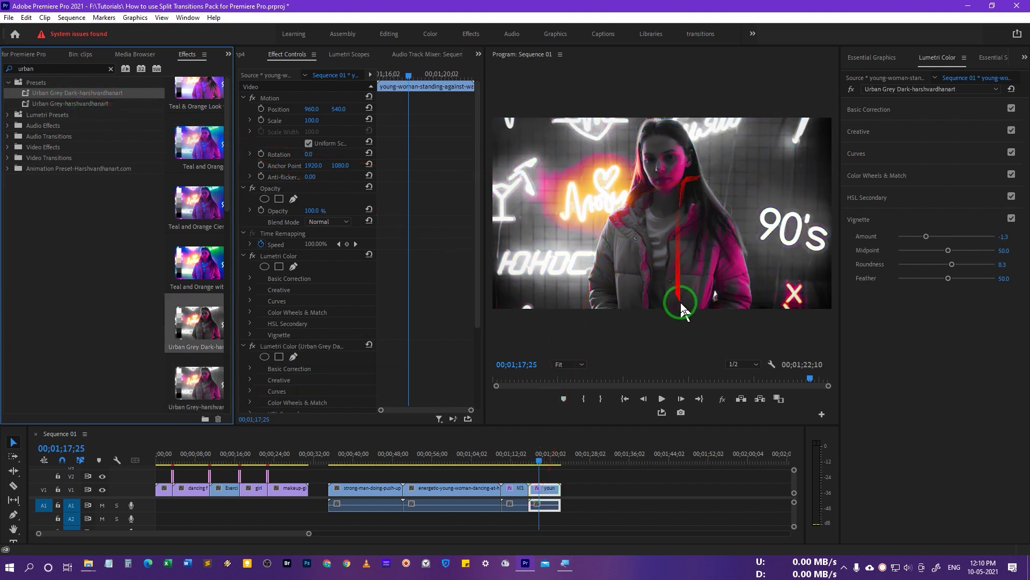
key(space)
key(space)
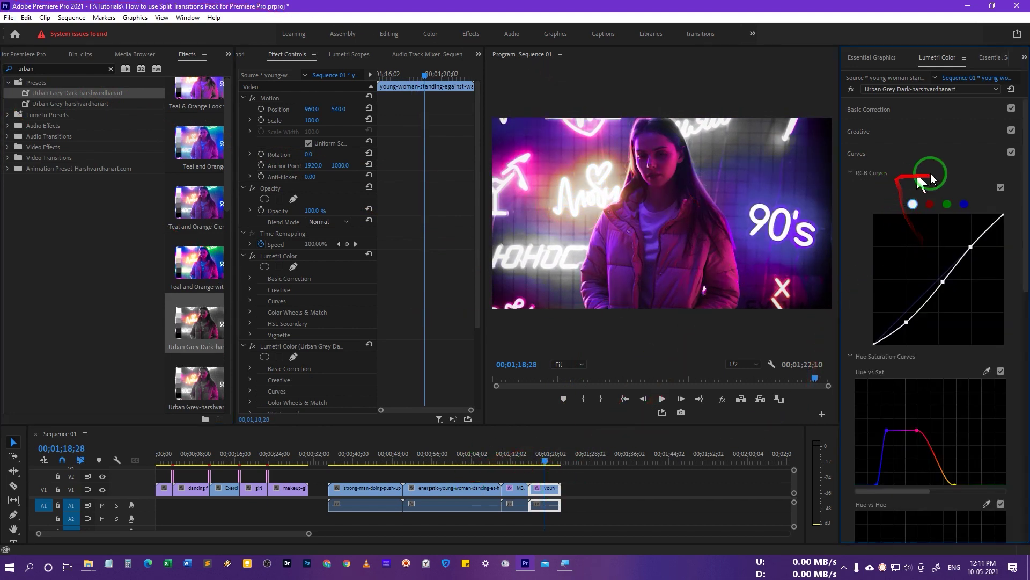
click(585, 498)
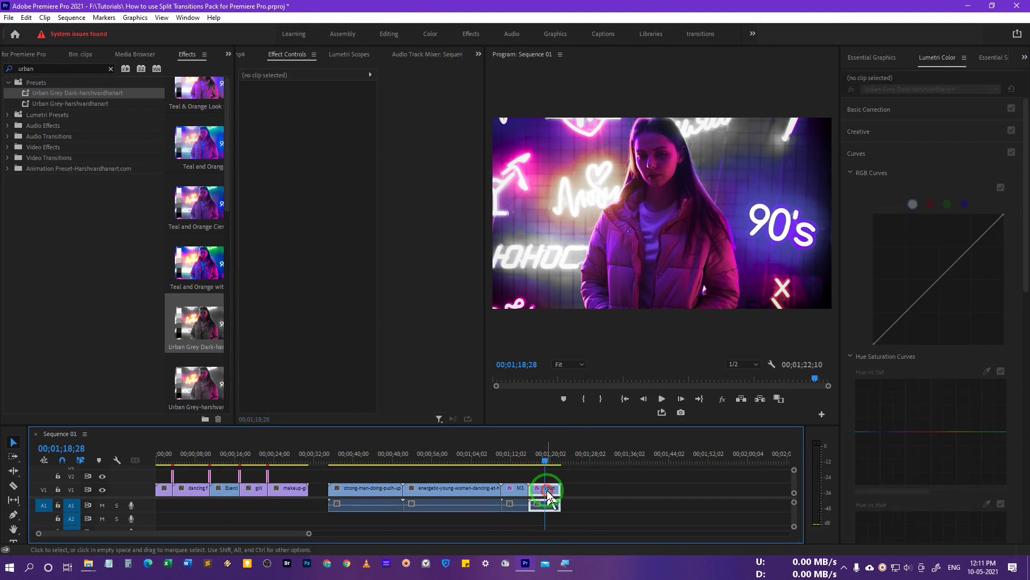
click(548, 497)
Apply the Urban Grey Dark-harshvardhanart preset to the strong-man-doing-push-ups clip and return the playhead near the clip's start
drag(472, 460, 355, 461)
click(364, 494)
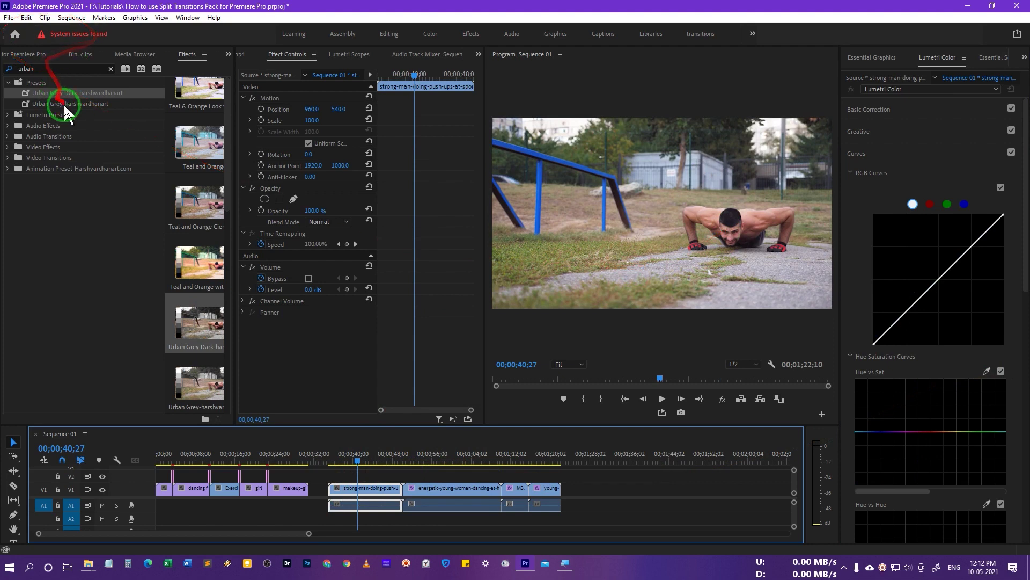
key(super)
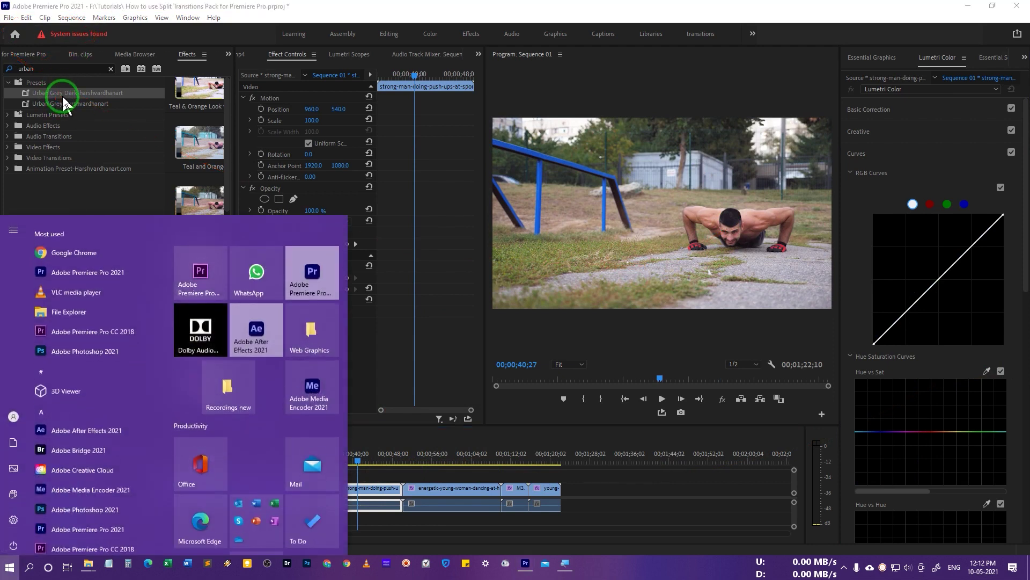
click(33, 92)
drag(33, 92, 348, 490)
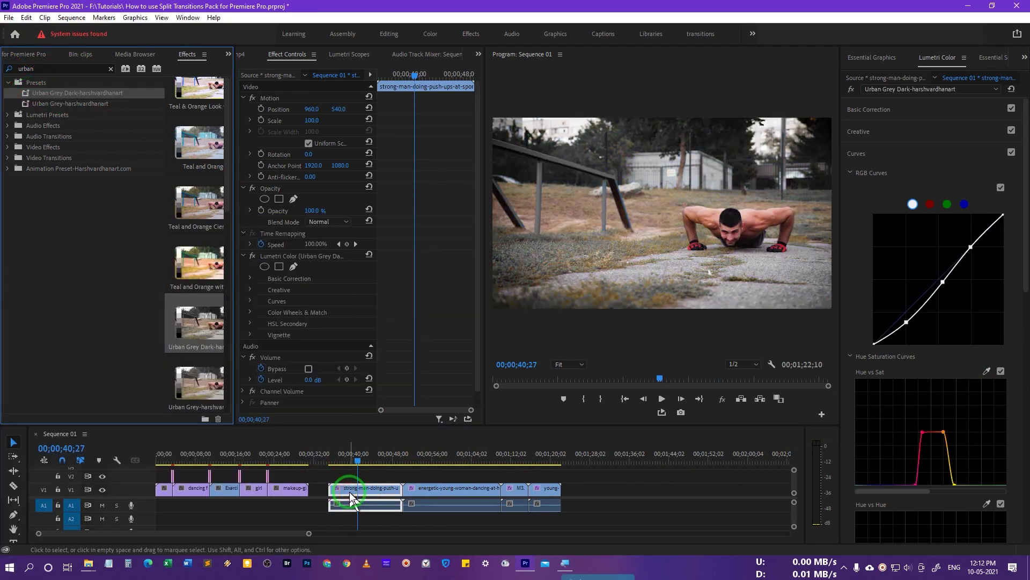
click(333, 461)
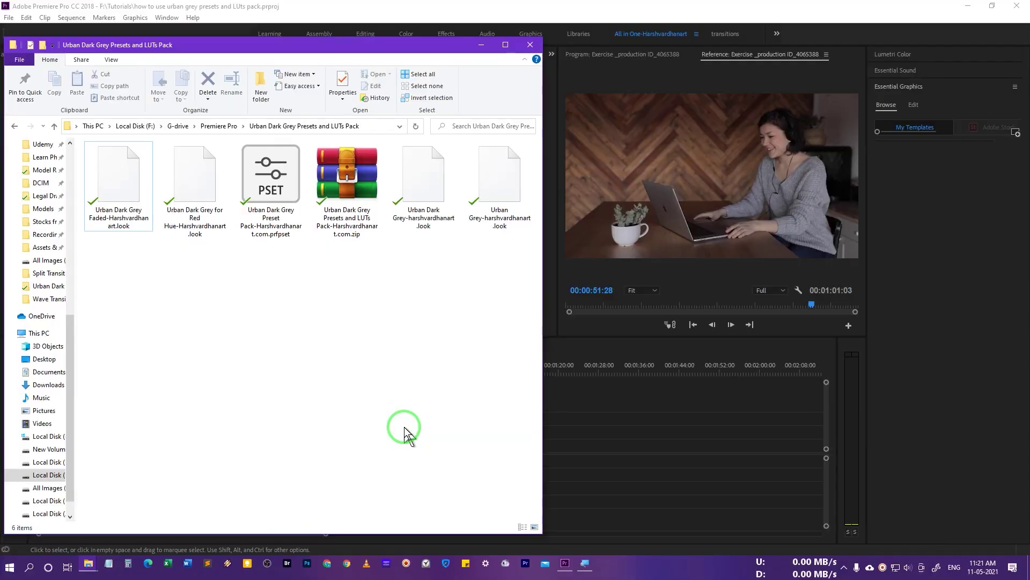
In File Explorer, look at the extraction options for the Urban Dark Grey Presets and LUTs Pack zip without extracting it
click(348, 214)
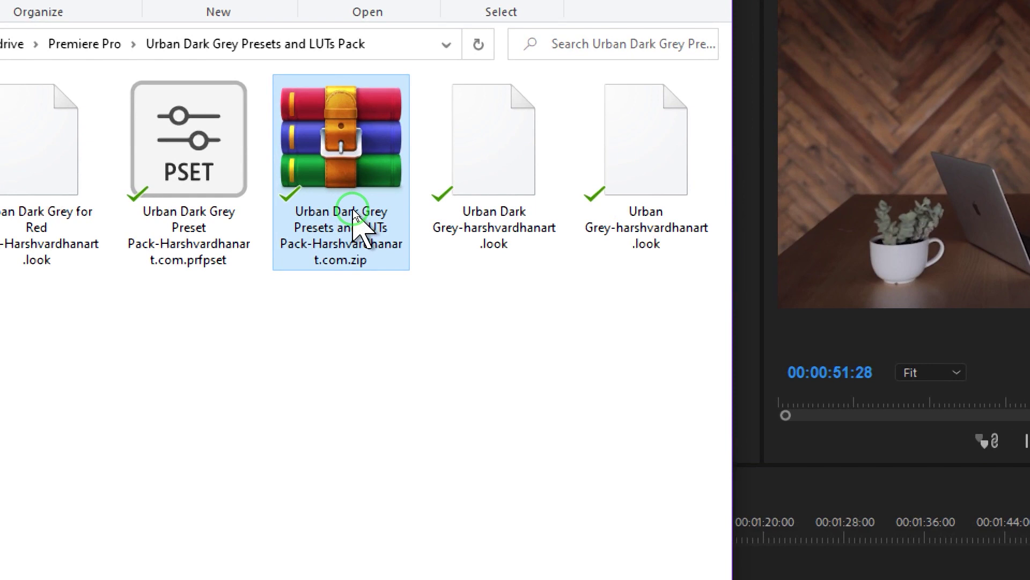
double_click(353, 209)
right_click(352, 209)
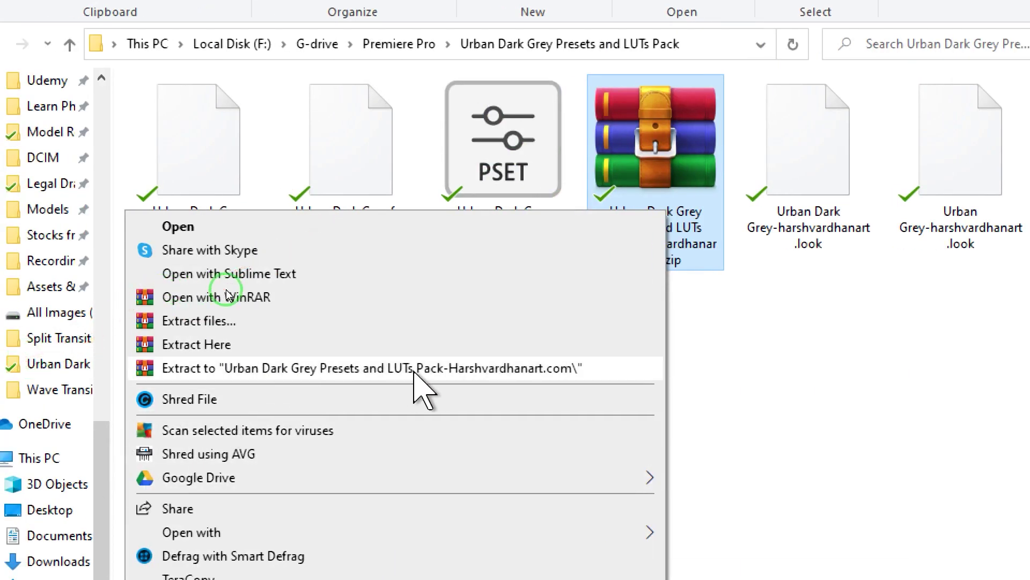
click(769, 388)
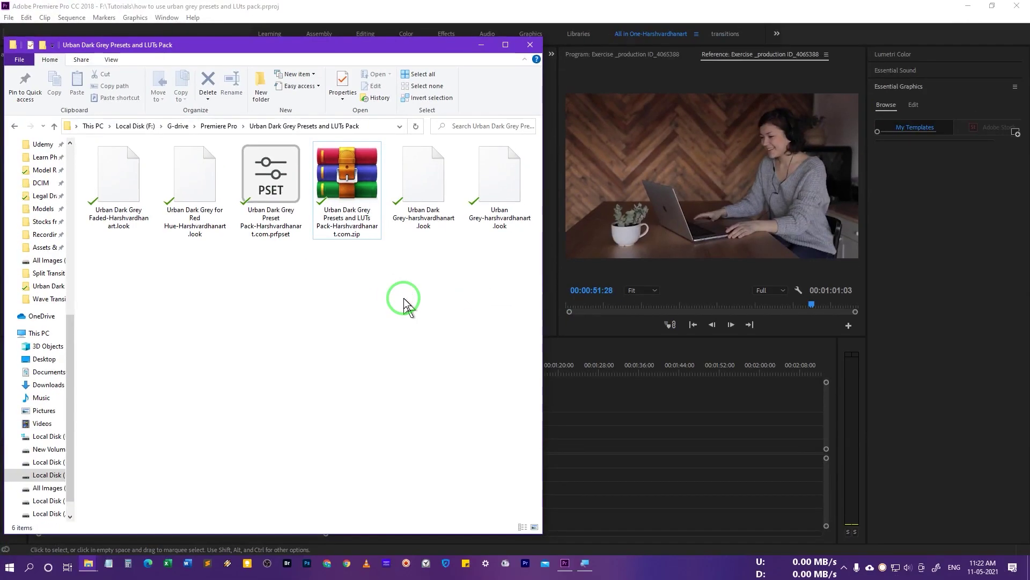
Show the Urban Dark Grey Presets and LUTs Pack folder as a list and go through its four .look files
click(142, 203)
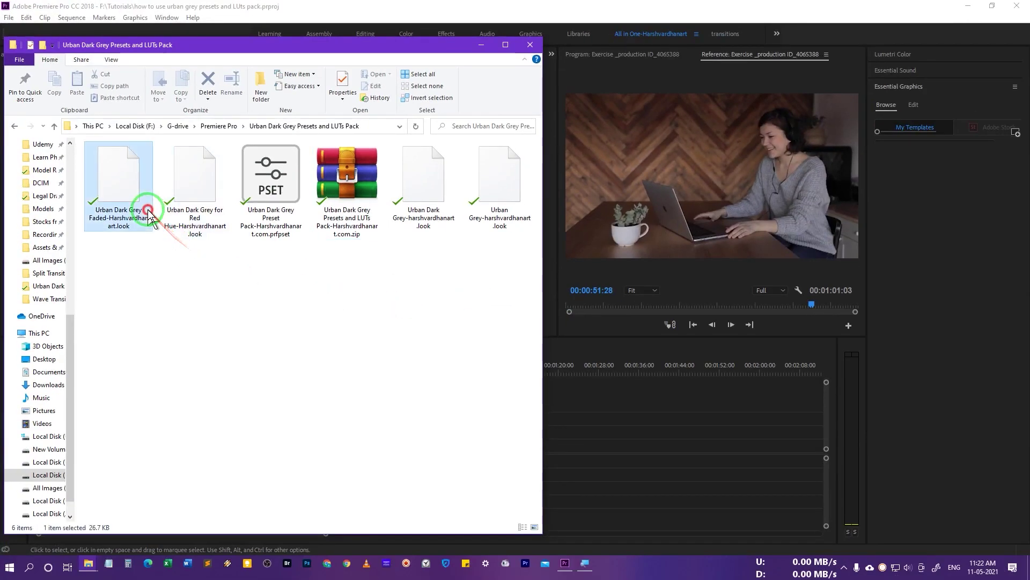
click(248, 300)
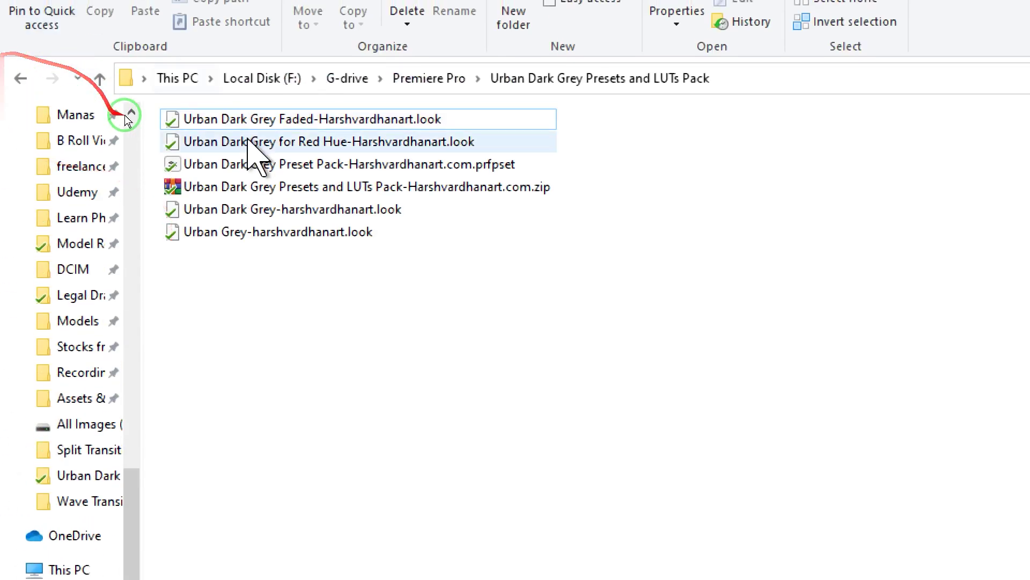
click(282, 142)
click(288, 210)
click(298, 233)
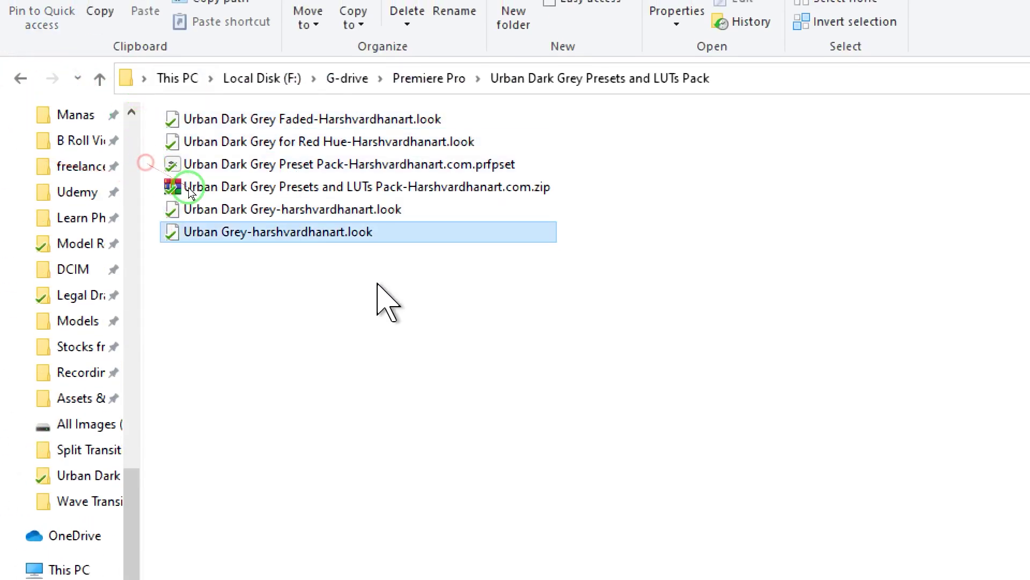
Go through the remaining .look files and the Urban Dark Grey Preset Pack-Harshvardhanart.com.prfpset file in the pack folder
click(335, 208)
click(370, 142)
click(370, 121)
click(485, 164)
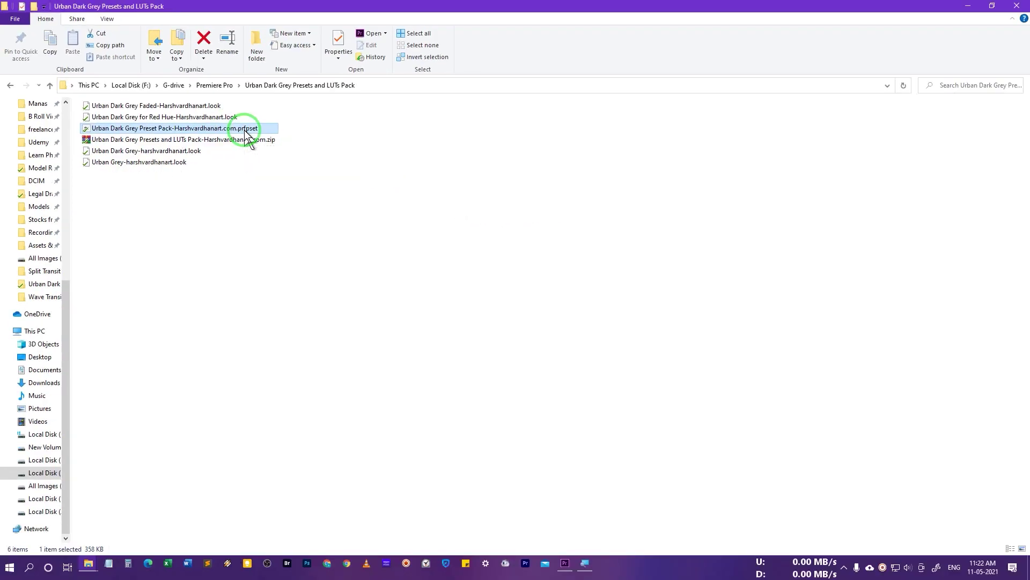
Switch to Premiere Pro and import Urban Dark Grey Preset Pack-Harshvardhanart.com.prfpset into the effect presets
click(568, 565)
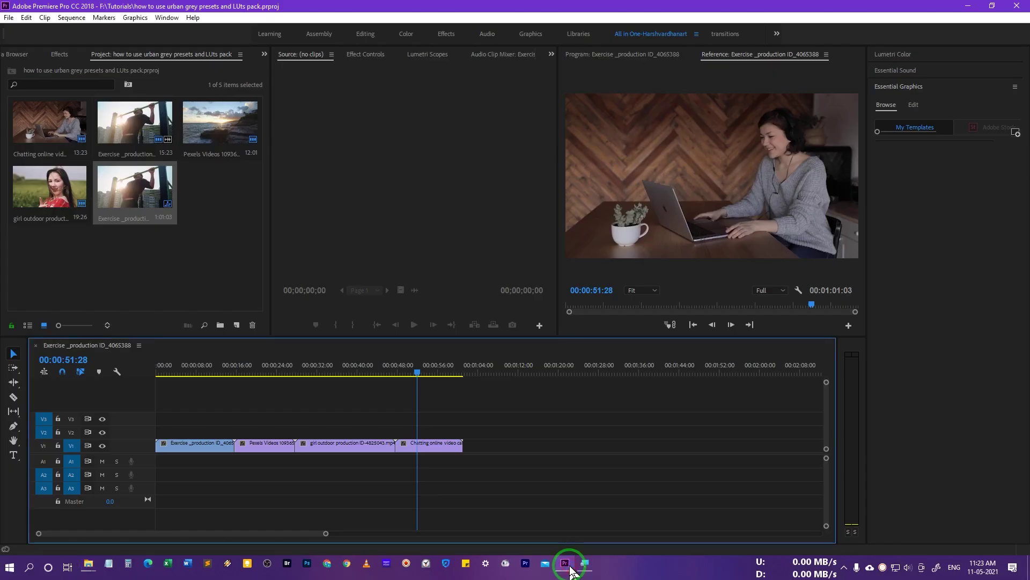
click(567, 564)
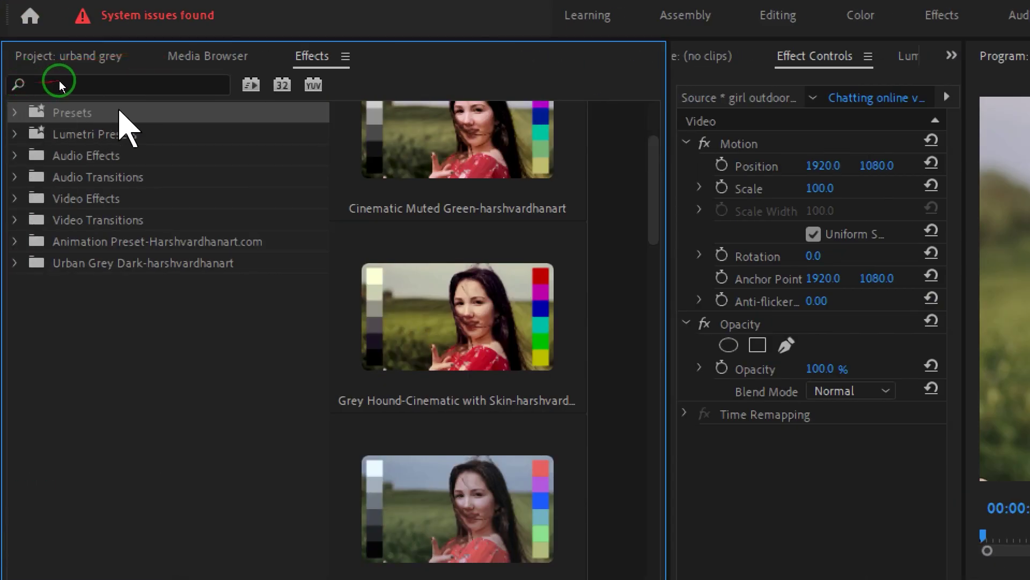
right_click(120, 113)
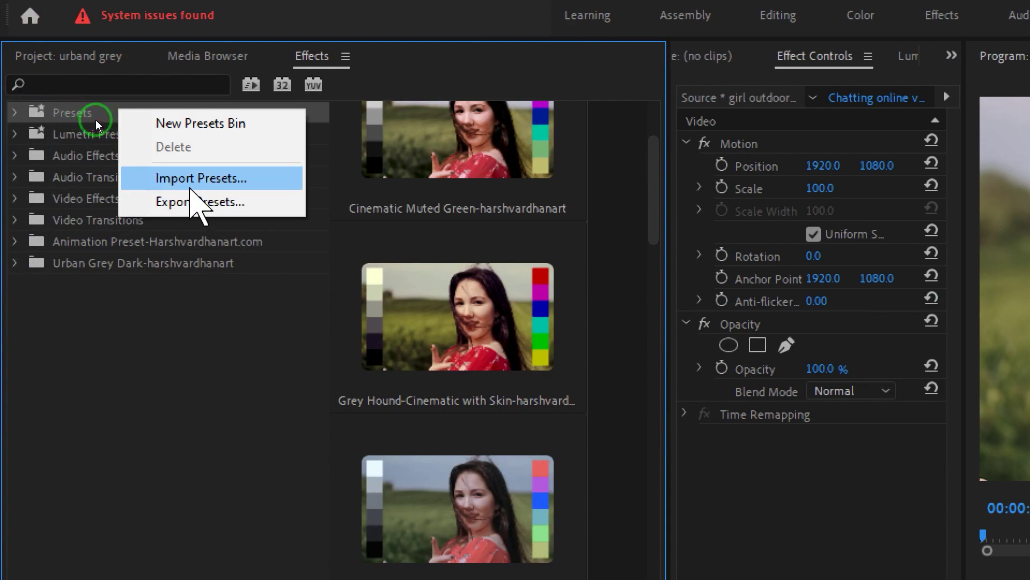
click(200, 179)
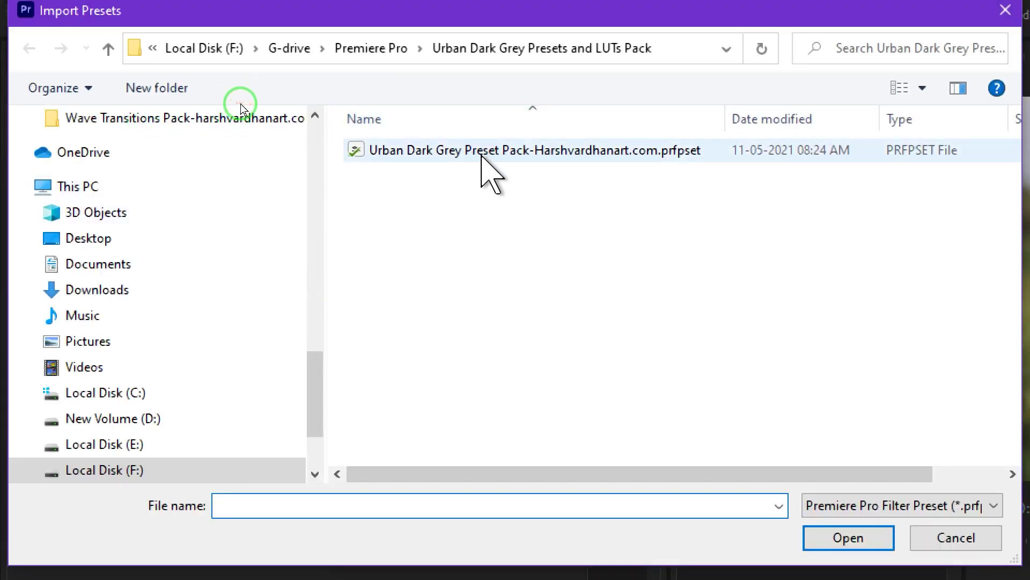
click(498, 151)
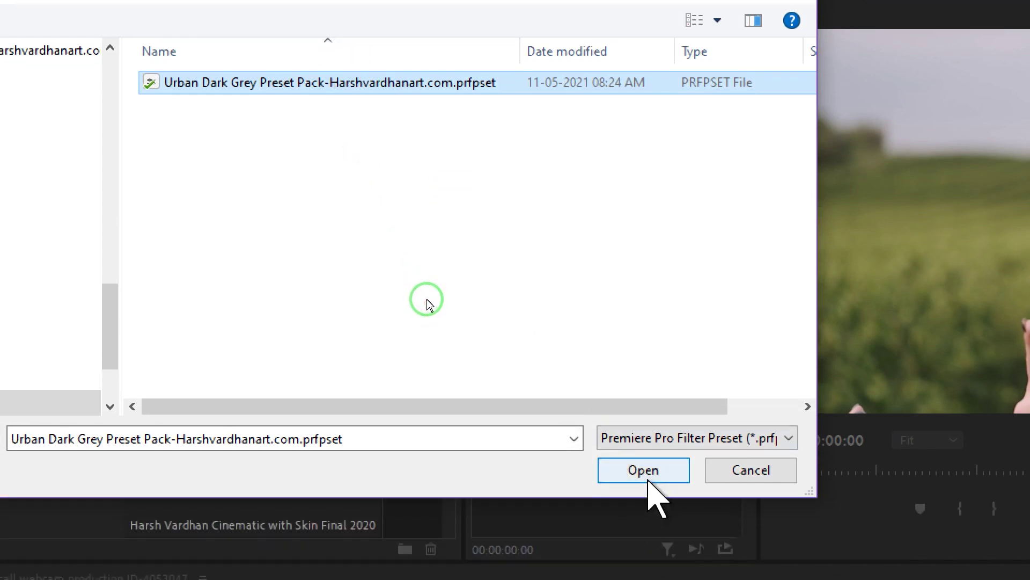
click(644, 471)
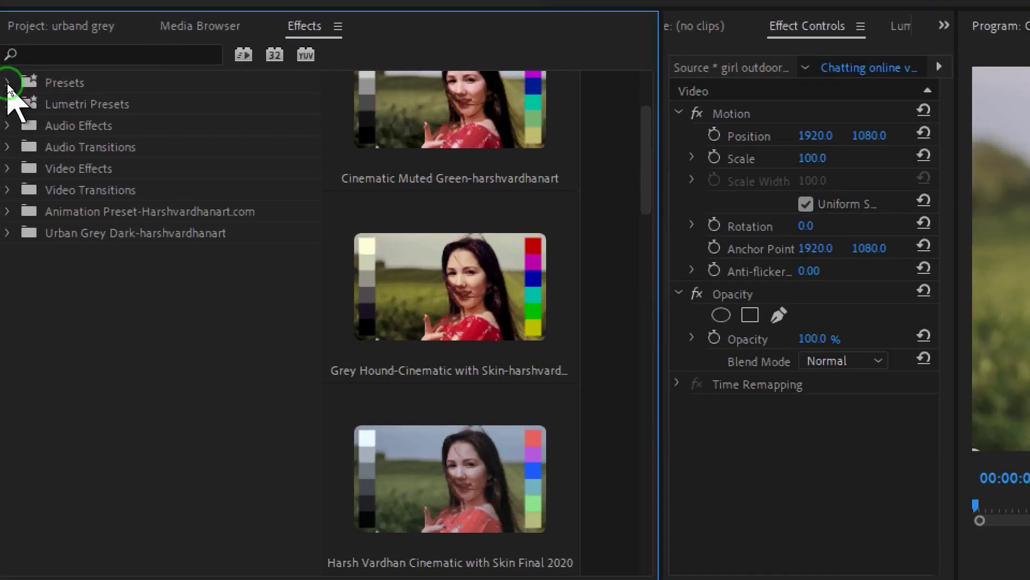
Expand the Presets bin and look through the four presets in the Urban Dark Grey Preset Pack-harshvardhanart bin
click(8, 84)
click(29, 81)
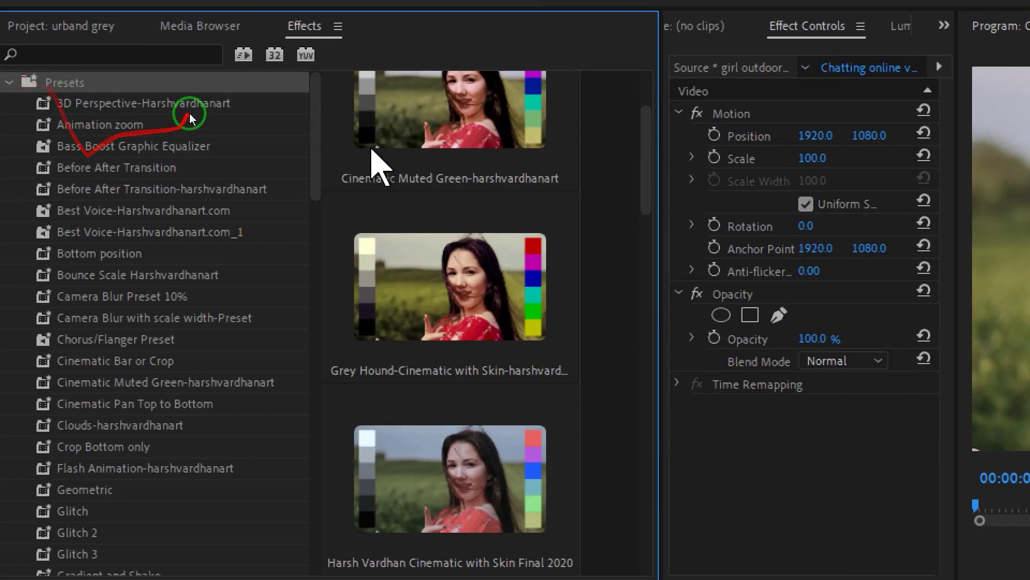
drag(317, 172, 316, 541)
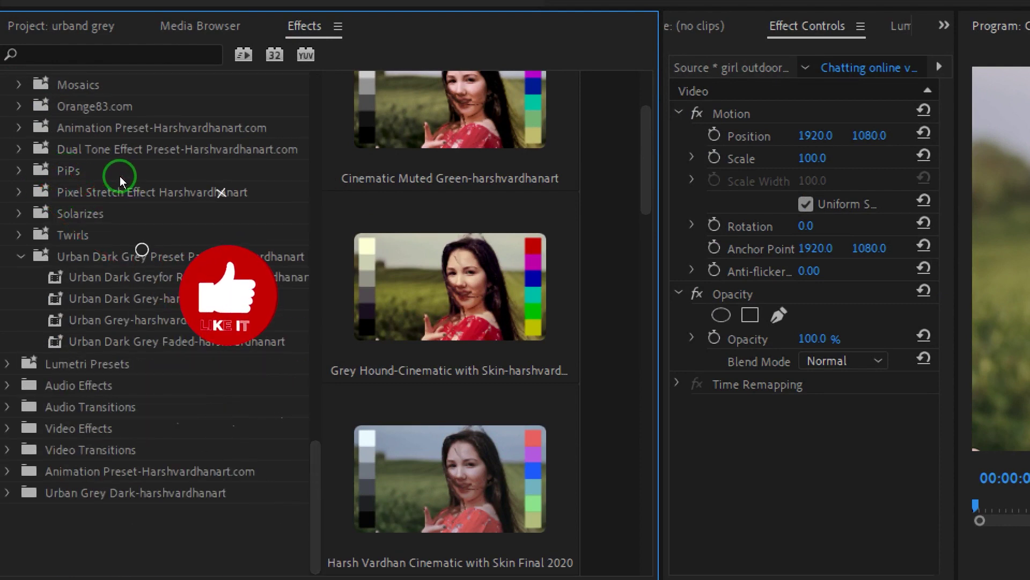
click(92, 257)
click(135, 281)
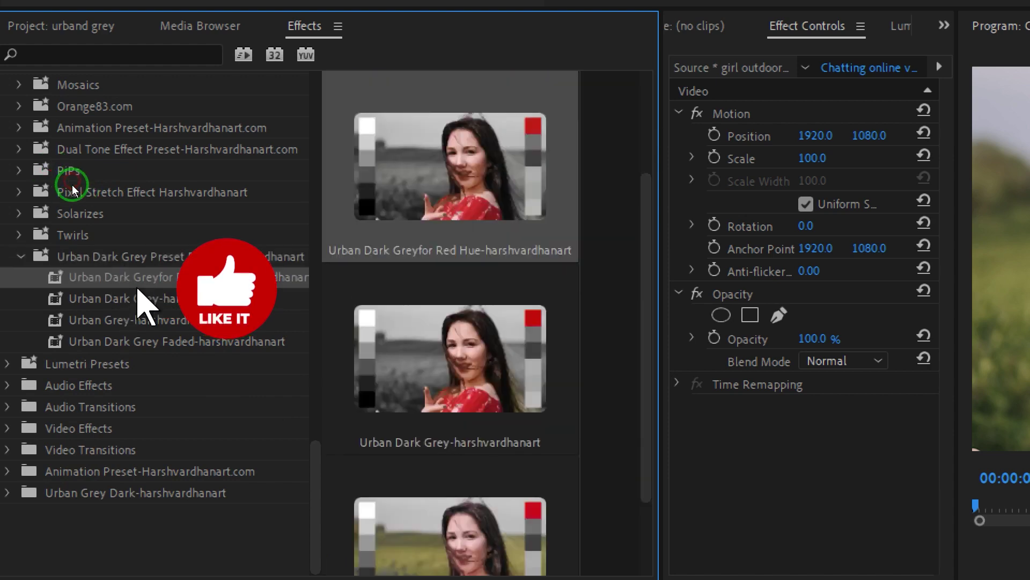
click(133, 300)
click(130, 322)
click(132, 342)
click(151, 257)
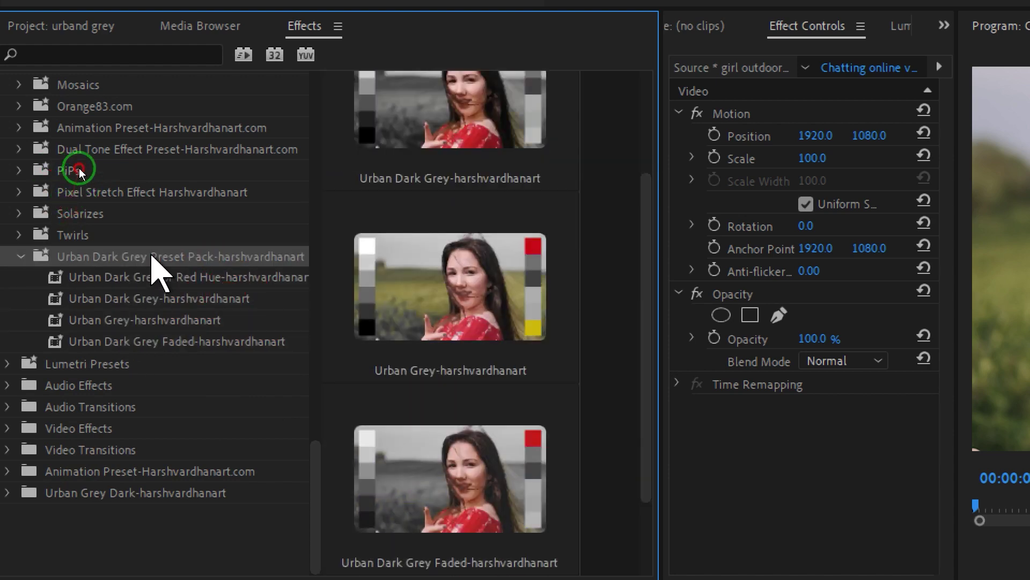
drag(647, 197, 632, 430)
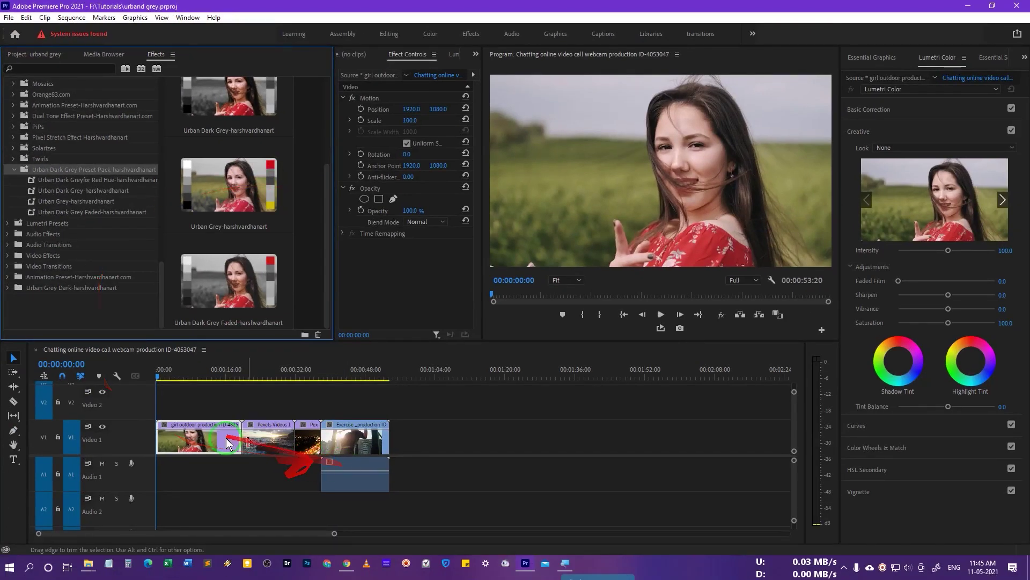
Correct the first pack preset's name to Urban Dark Grey for Red Hue-harshvardhanart and apply it to the girl outdoor production clip
click(171, 375)
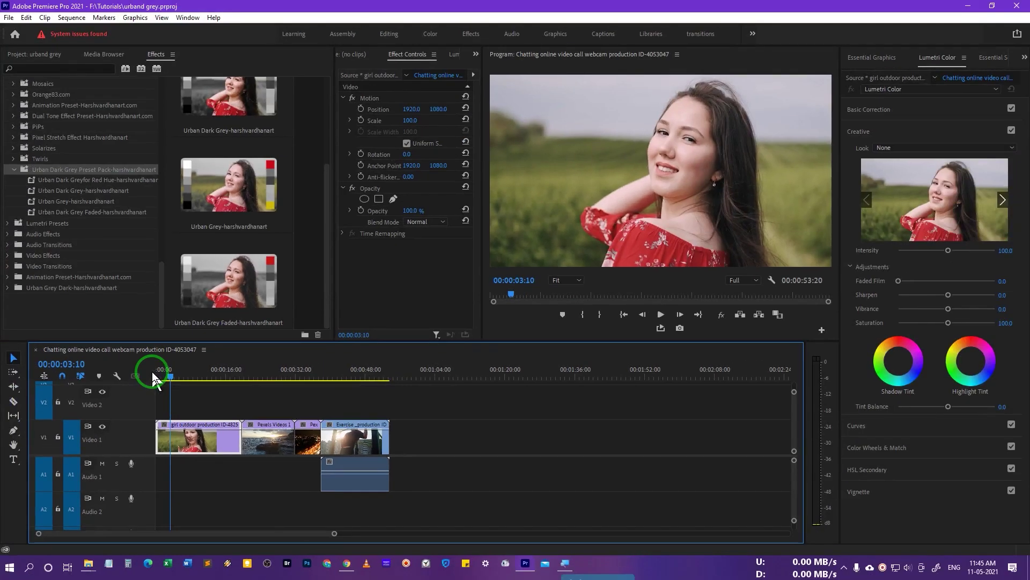
click(65, 180)
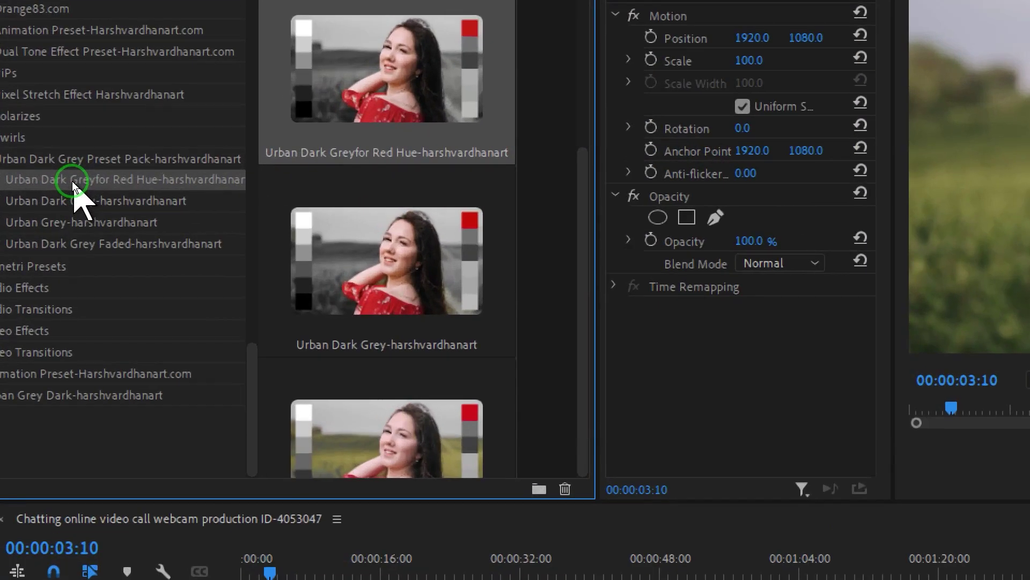
drag(73, 181, 83, 178)
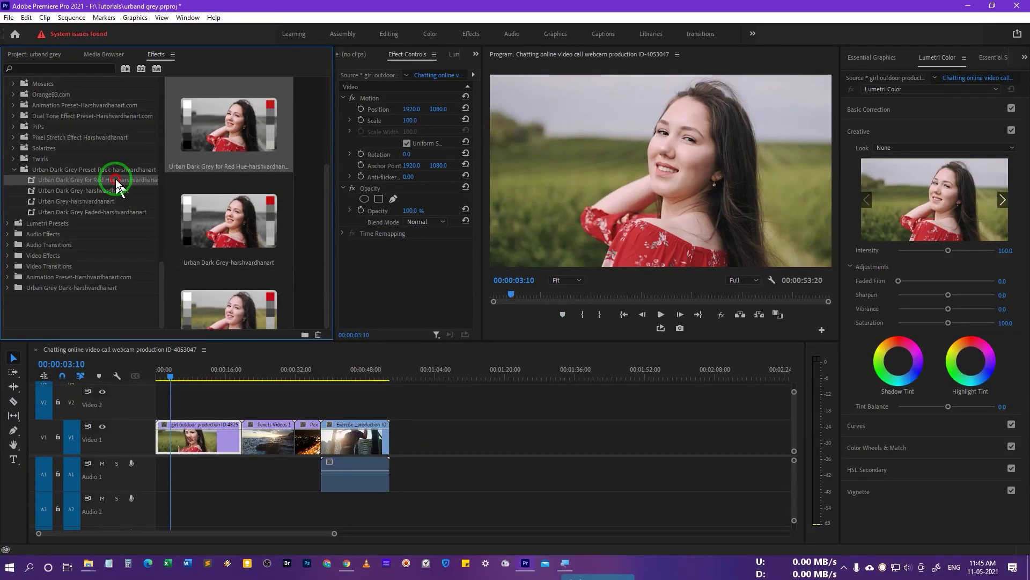
drag(117, 186, 191, 432)
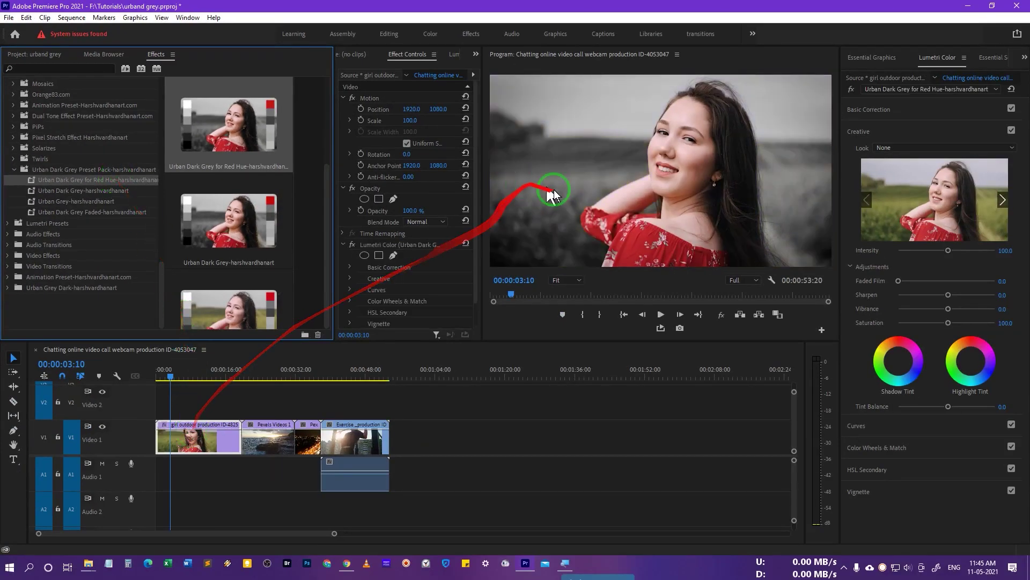
Play the girl outdoor production clip from near its start in the maximized Program monitor and restore the layout
click(164, 377)
key(space)
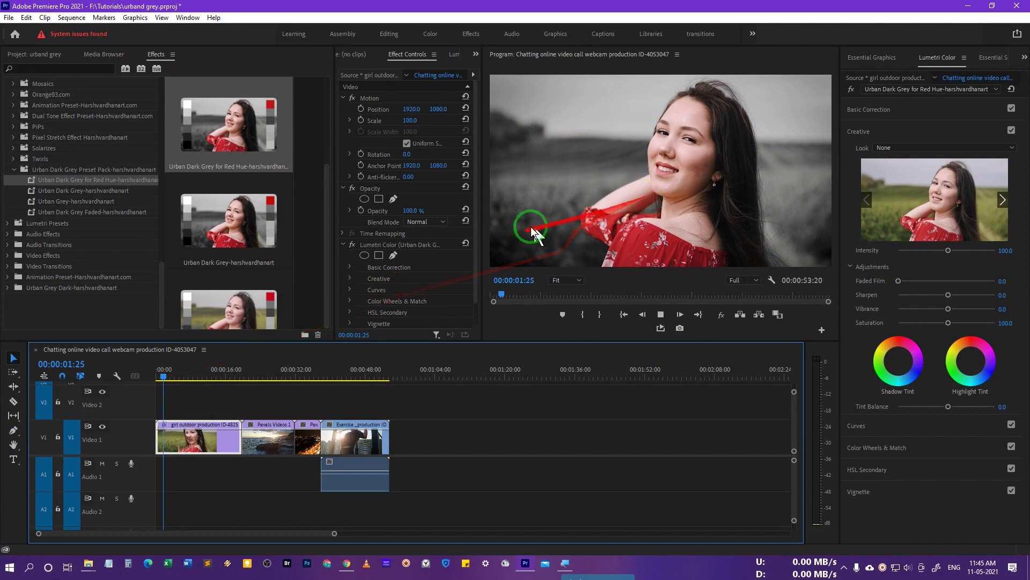
key(grave)
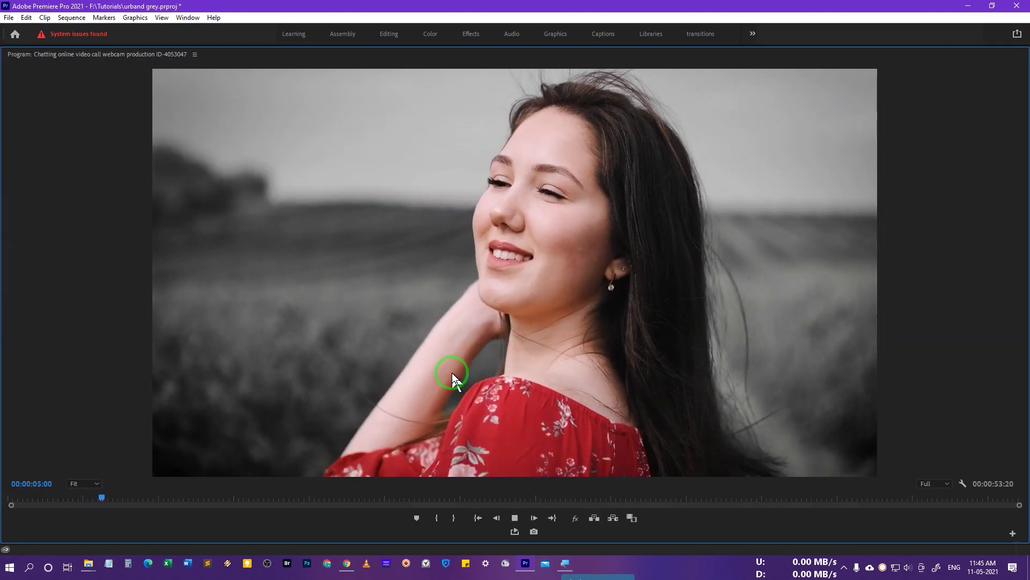
key(space)
key(grave)
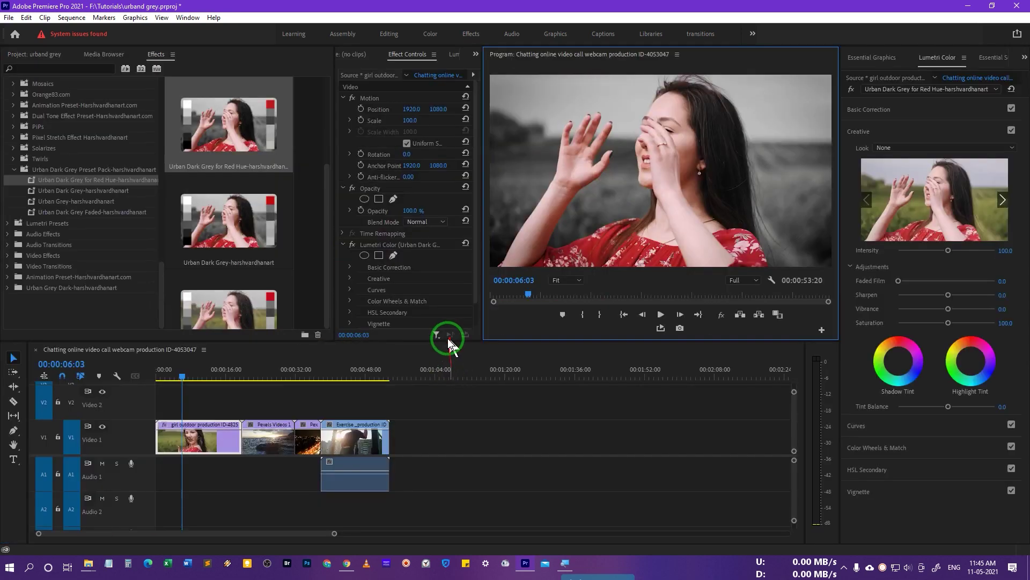
Compare the girl clip with and without the Red Hue Lumetri Color effect during playback, leaving the effect disabled and collapsed
click(353, 245)
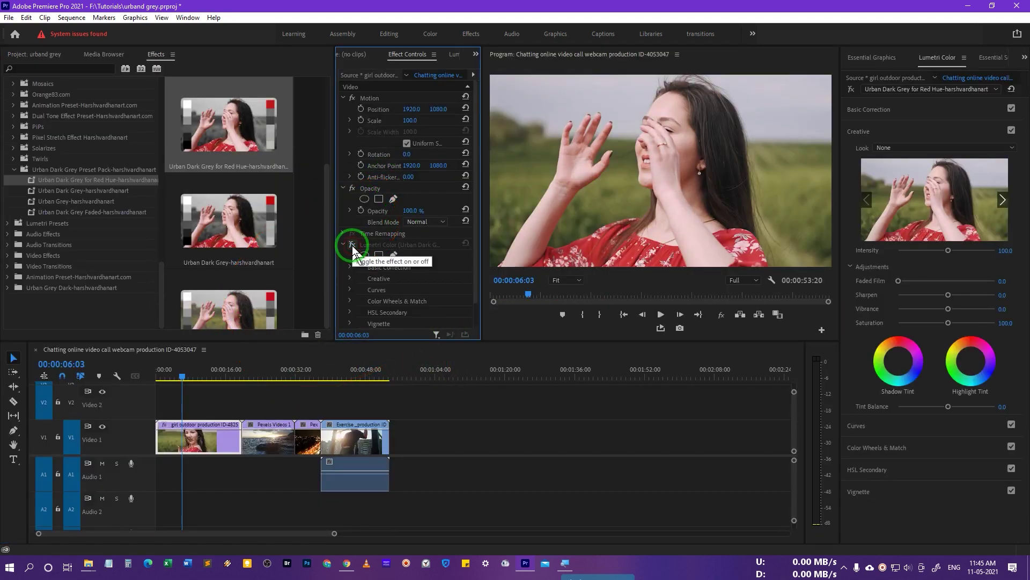
click(555, 180)
click(519, 267)
key(space)
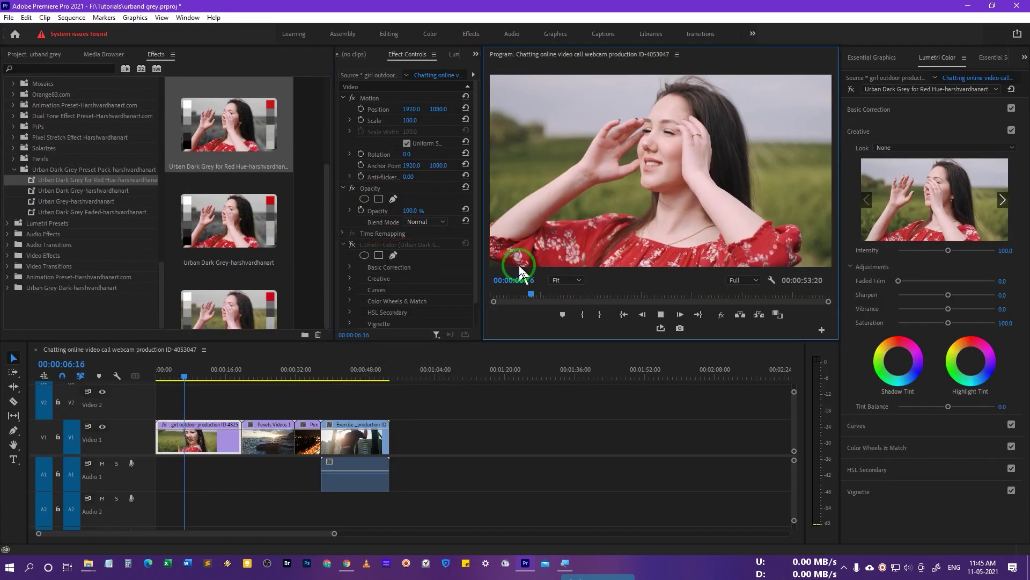
click(354, 246)
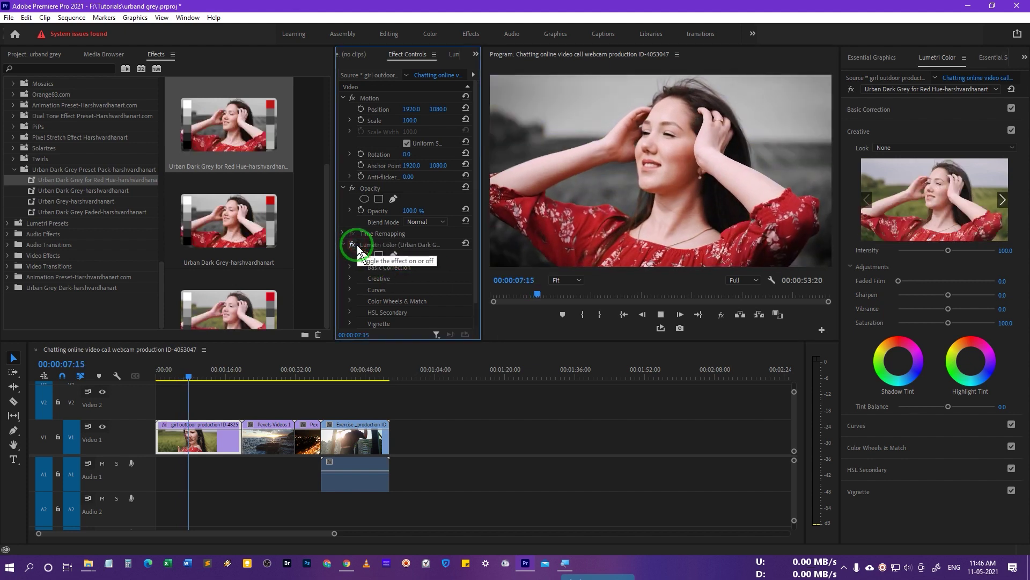
click(352, 245)
click(256, 422)
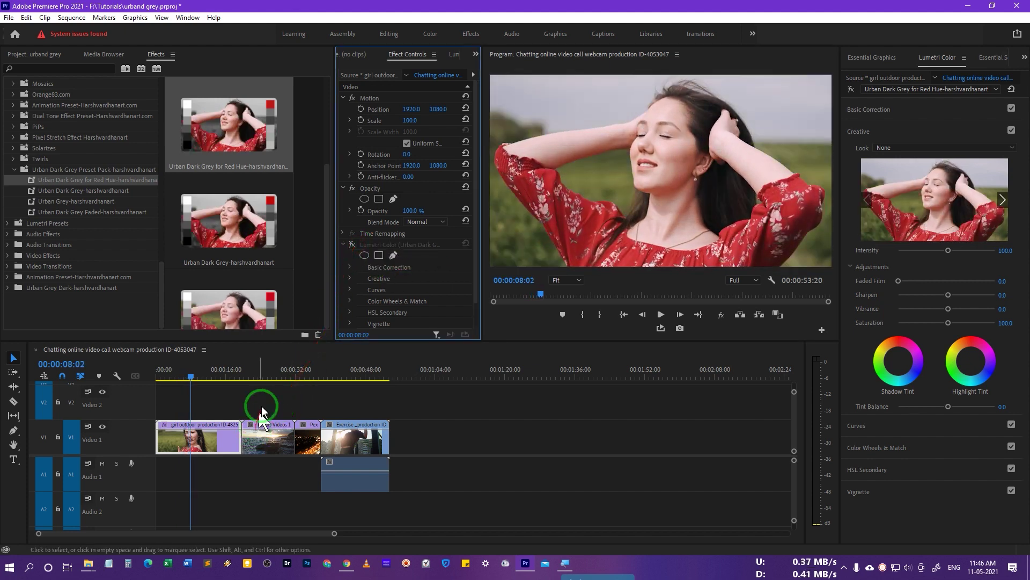
click(343, 245)
Apply the Urban Dark Grey-harshvardhanart preset to the girl clip and scrub back to 00:00:06:19 to check the look
click(76, 192)
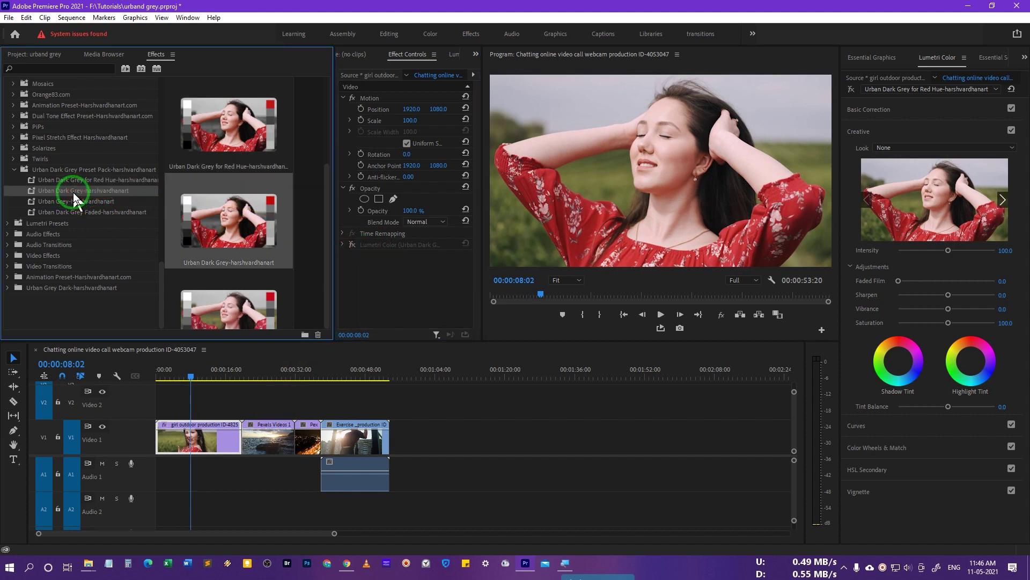
drag(76, 198, 218, 445)
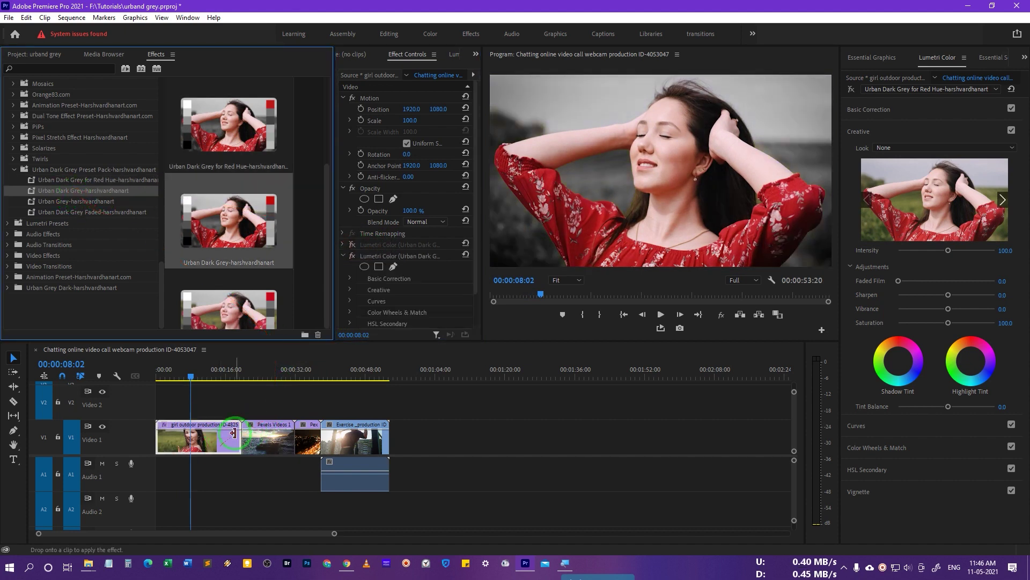
mouse_move(188, 382)
mouse_down()
mouse_move(213, 380)
mouse_move(188, 382)
mouse_up()
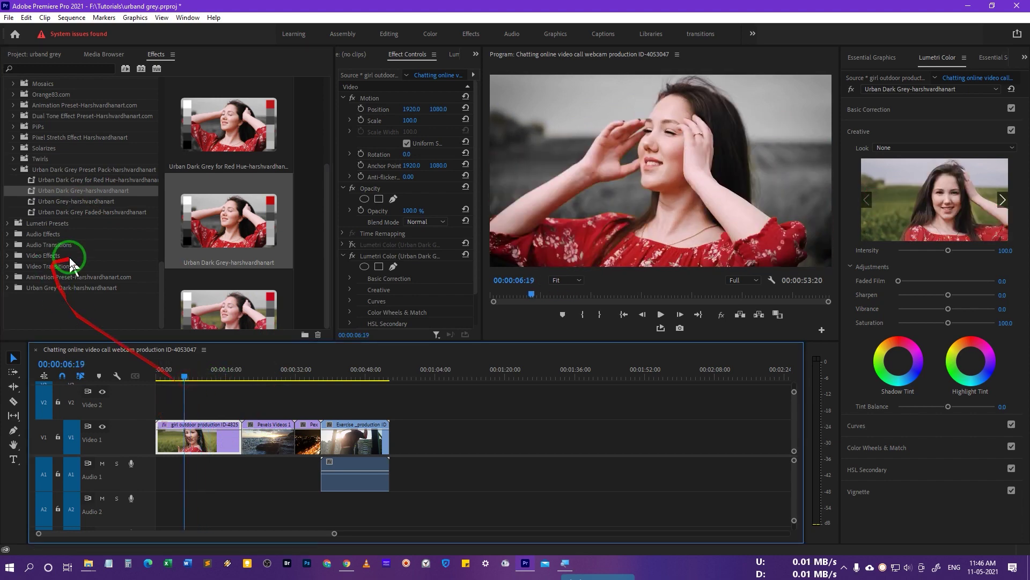
Disable the Urban Dark Grey Lumetri Color effect, apply the Urban Grey-harshvardhanart preset to the girl clip, and scrub to 00:00:13:27
click(352, 256)
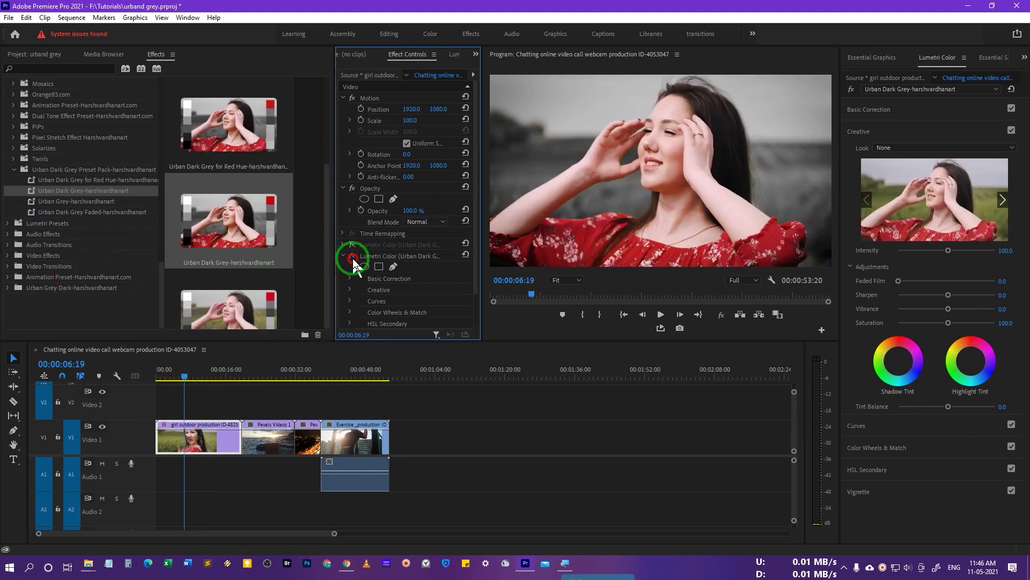
drag(58, 205, 174, 427)
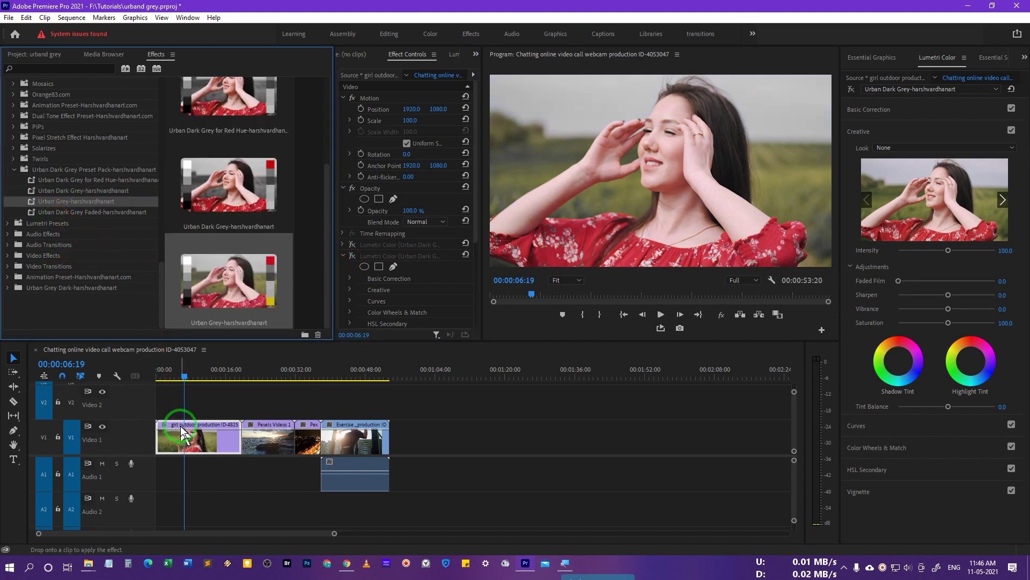
drag(188, 375, 217, 382)
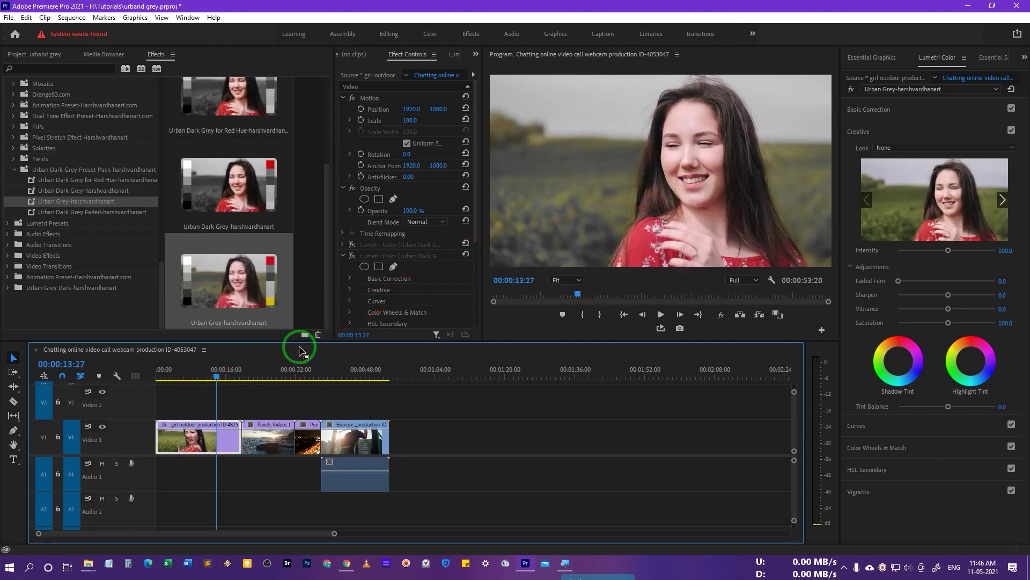
Apply the Urban Dark Grey Faded-harshvardhanart preset to the girl clip and scrub back to 00:00:09:07
click(69, 211)
drag(60, 217, 218, 424)
mouse_move(213, 377)
mouse_down()
mouse_move(184, 379)
mouse_move(200, 379)
mouse_up()
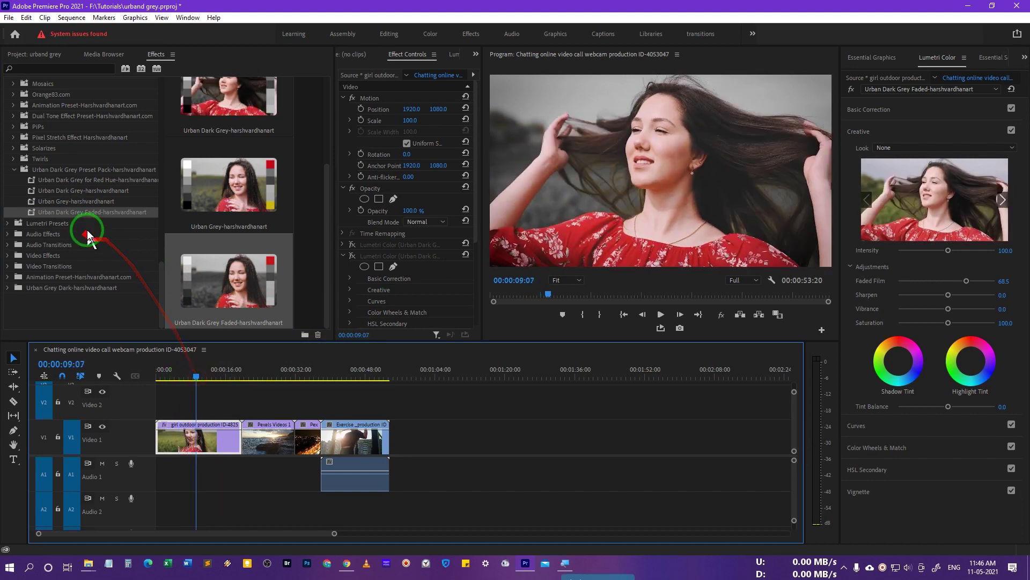
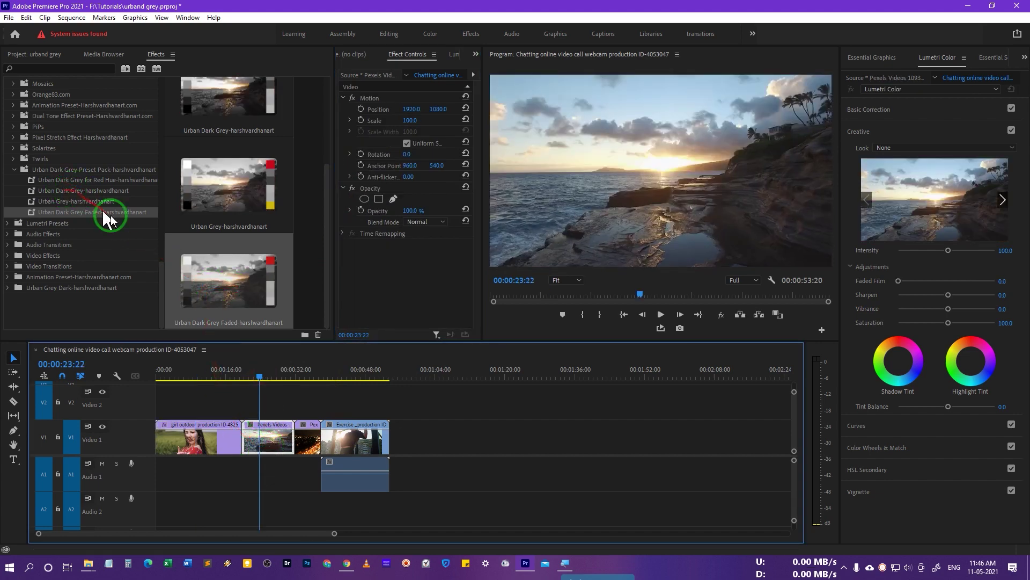
Copy all three disabled Urban Dark Grey Lumetri Color effects from the girl clip
click(225, 377)
click(221, 449)
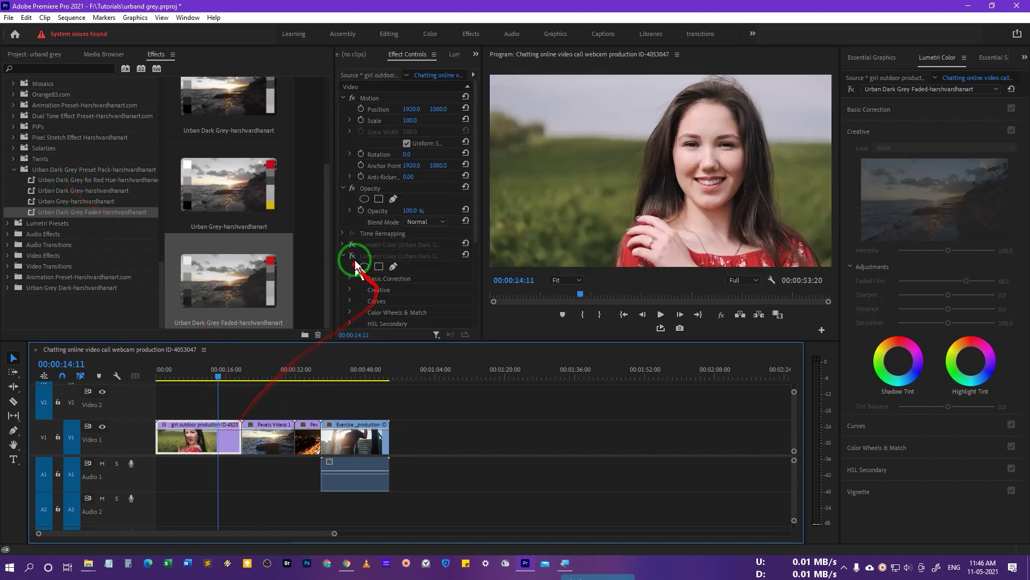
drag(377, 260, 382, 207)
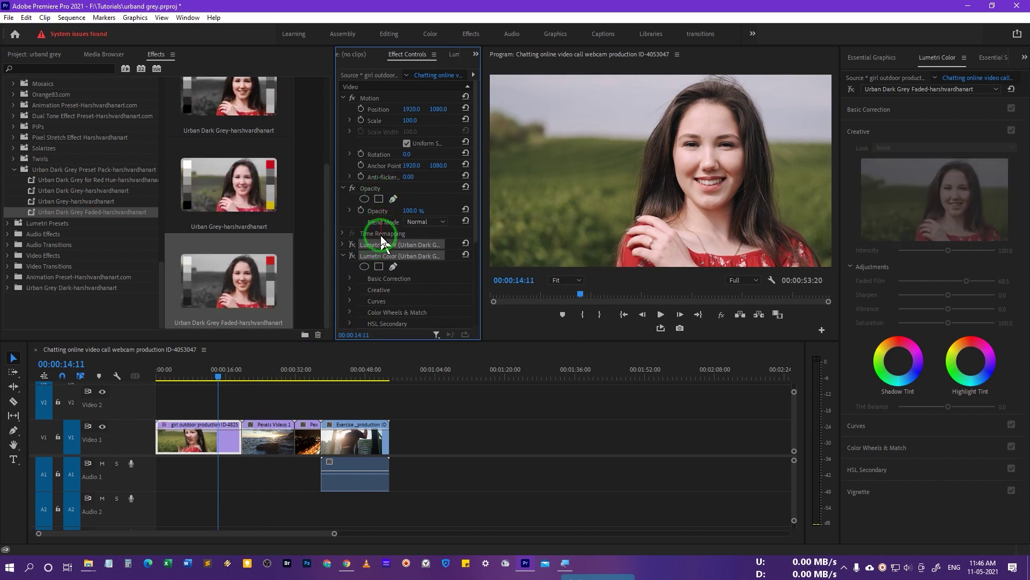
drag(345, 263, 381, 285)
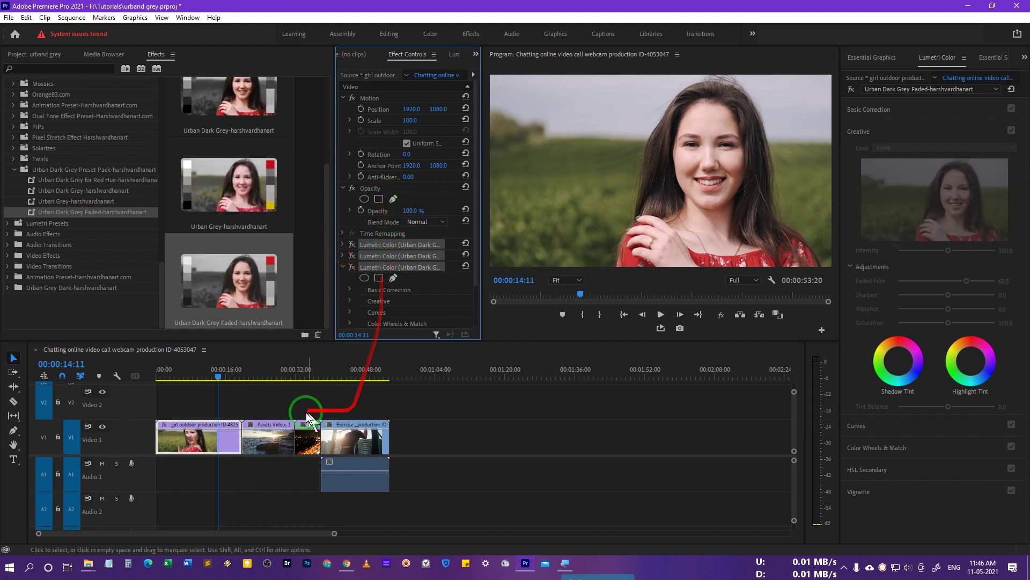
Paste the copied Lumetri Color effects onto the seaside sunset, night city and exercise clips together
click(268, 427)
click(275, 370)
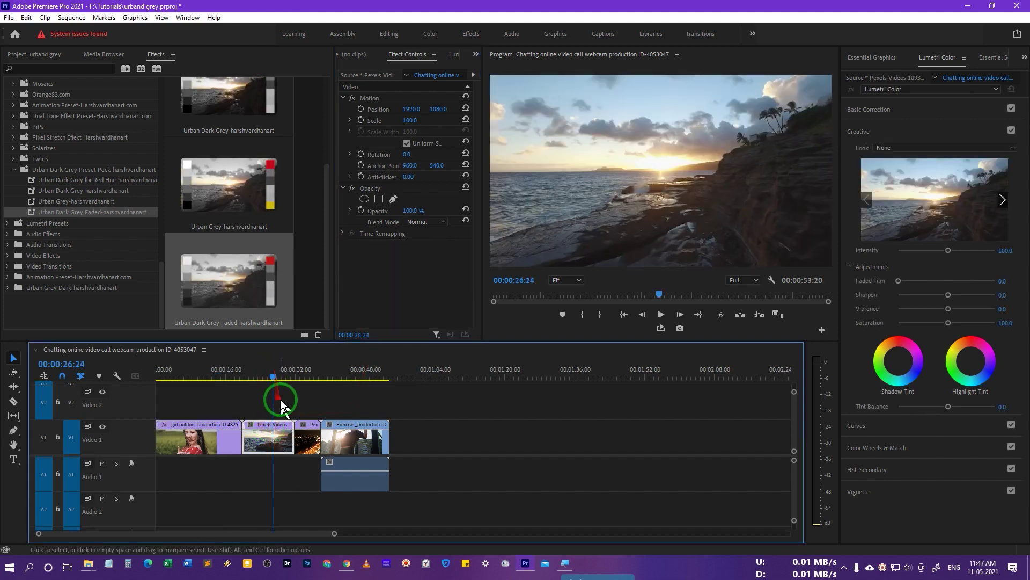
click(344, 434)
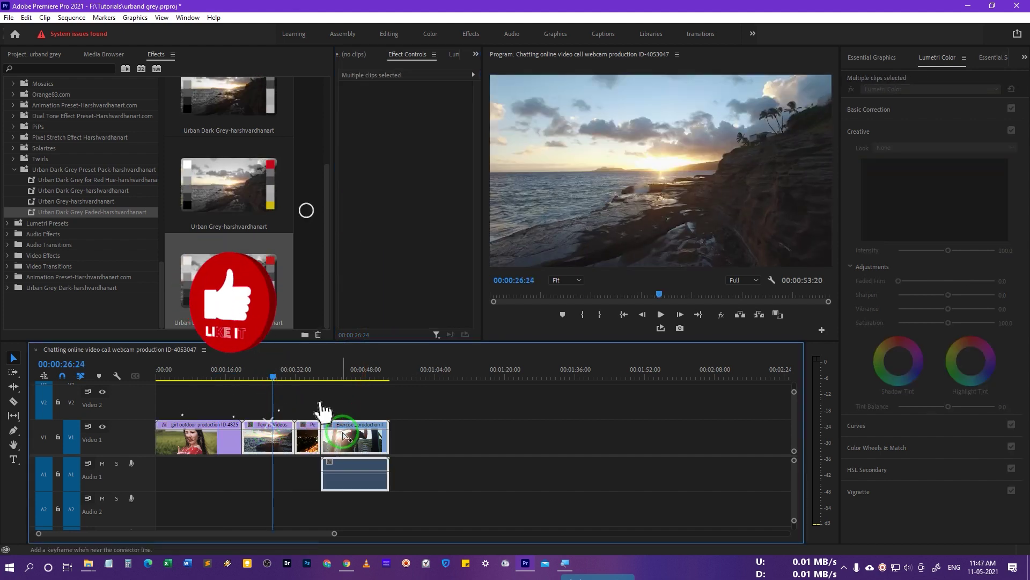
click(301, 424)
Compare the seaside sunset clip with and without its first Lumetri Color effect during playback, leaving the effect disabled
click(269, 376)
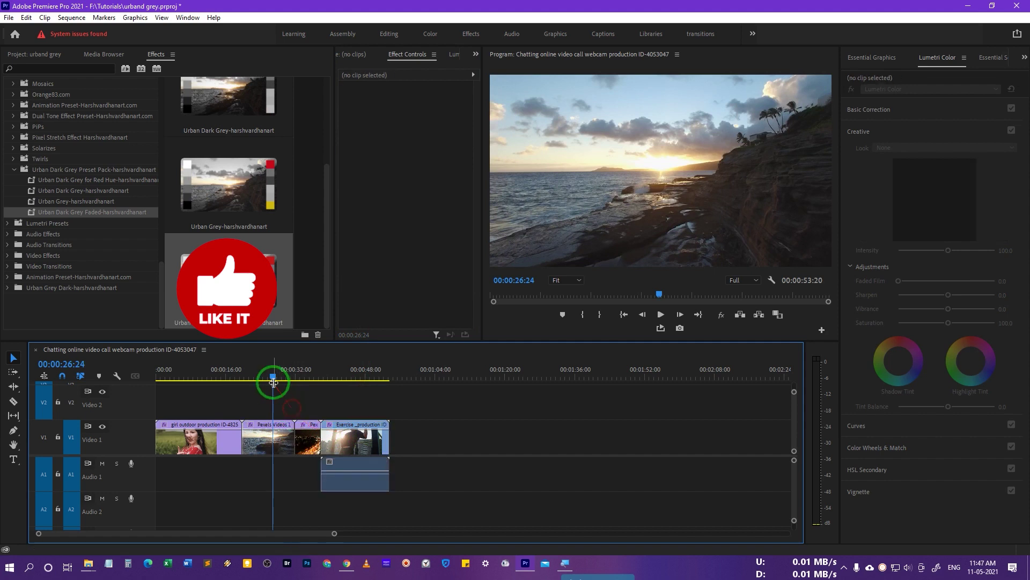
click(465, 255)
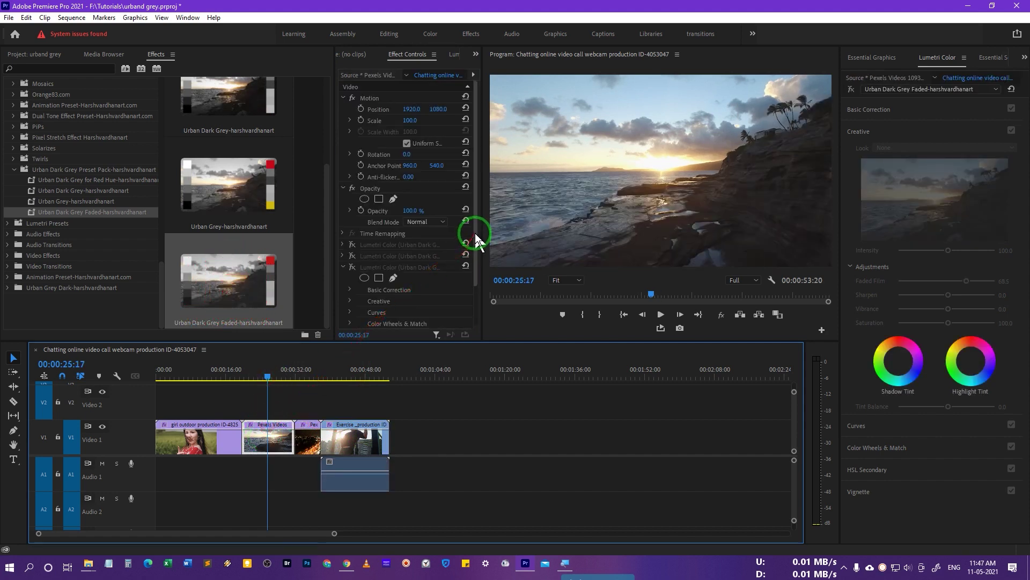
drag(475, 233, 476, 282)
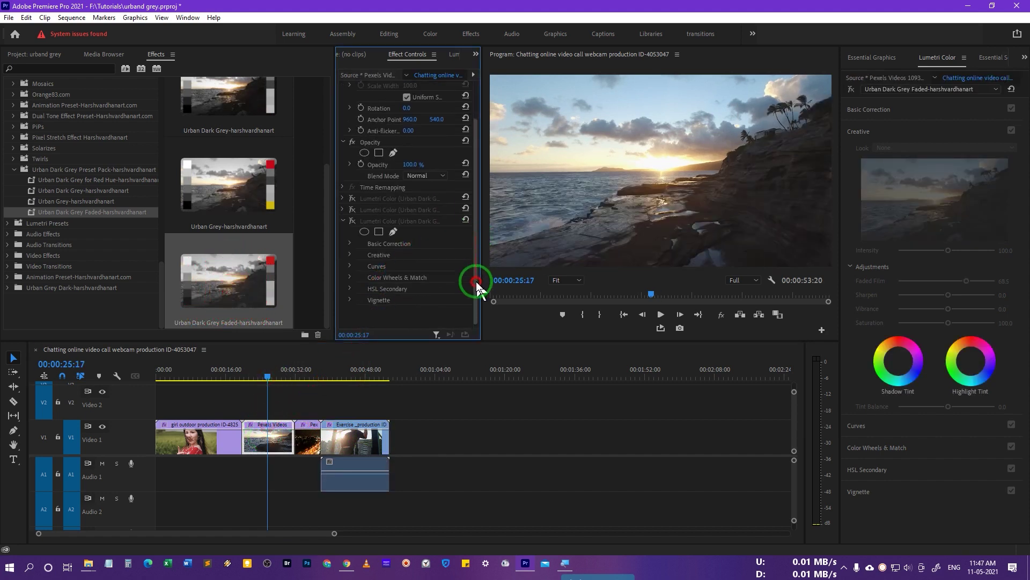
click(355, 201)
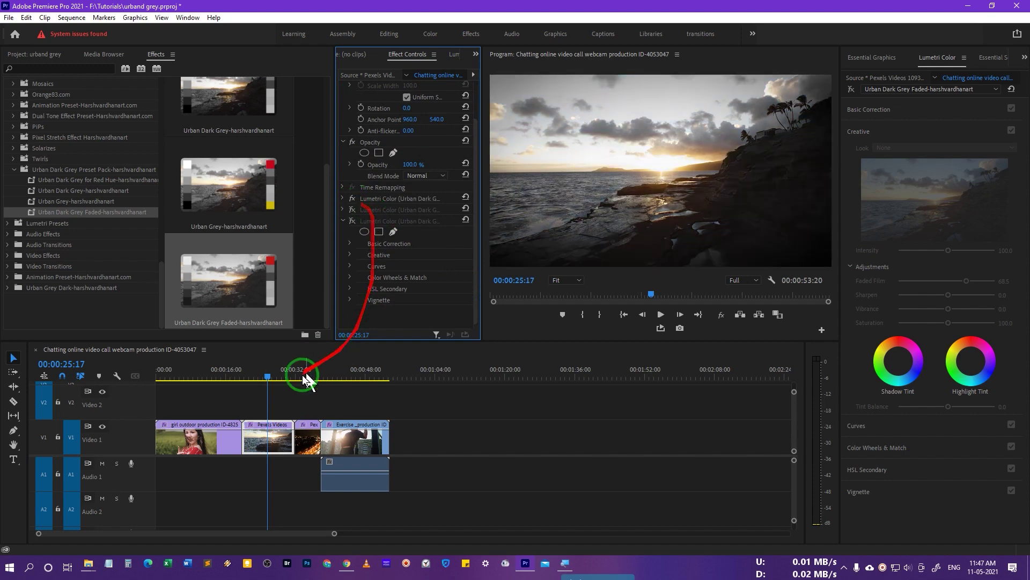
drag(268, 377, 258, 377)
key(space)
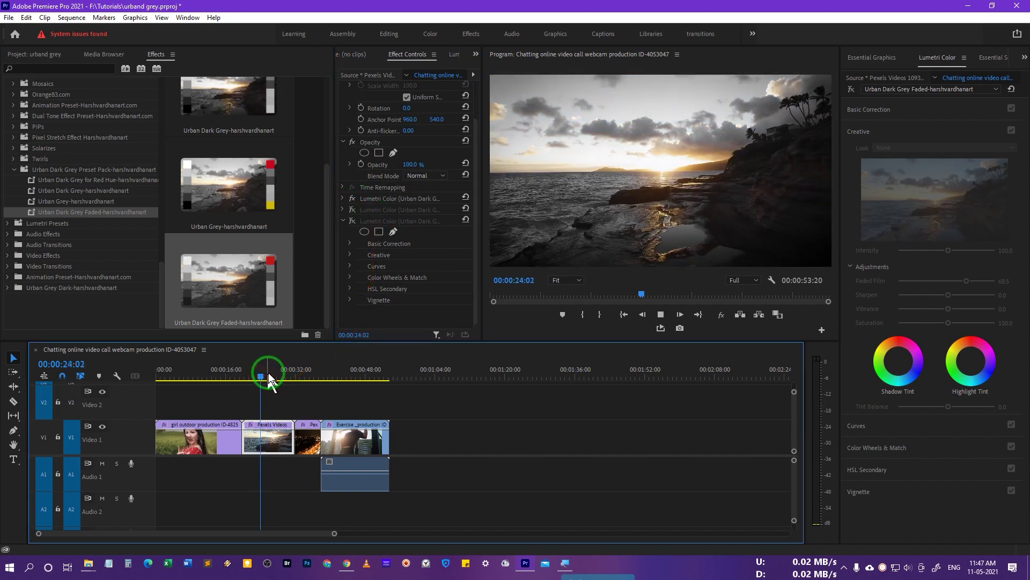
key(space)
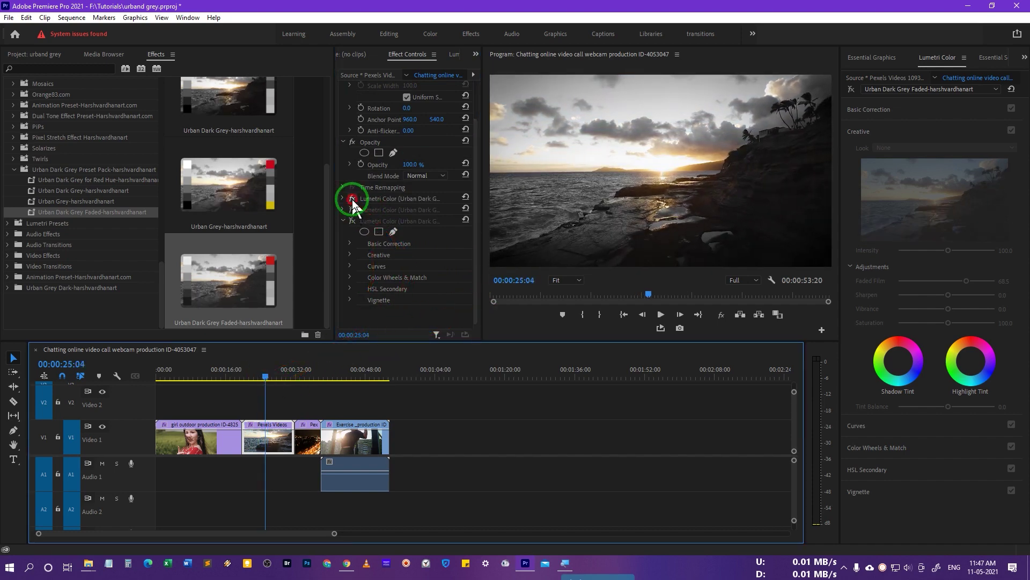
click(352, 199)
key(space)
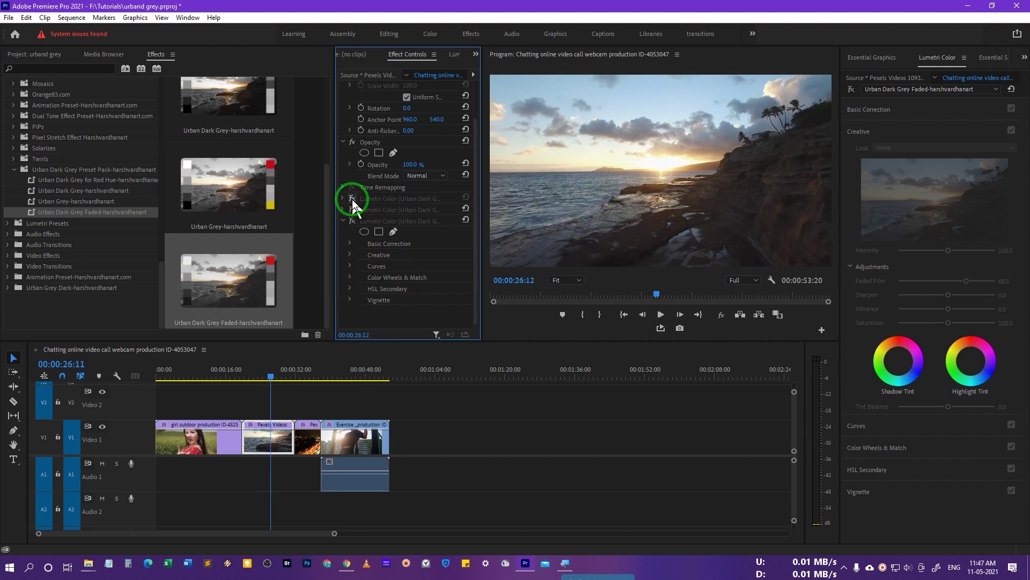
click(352, 199)
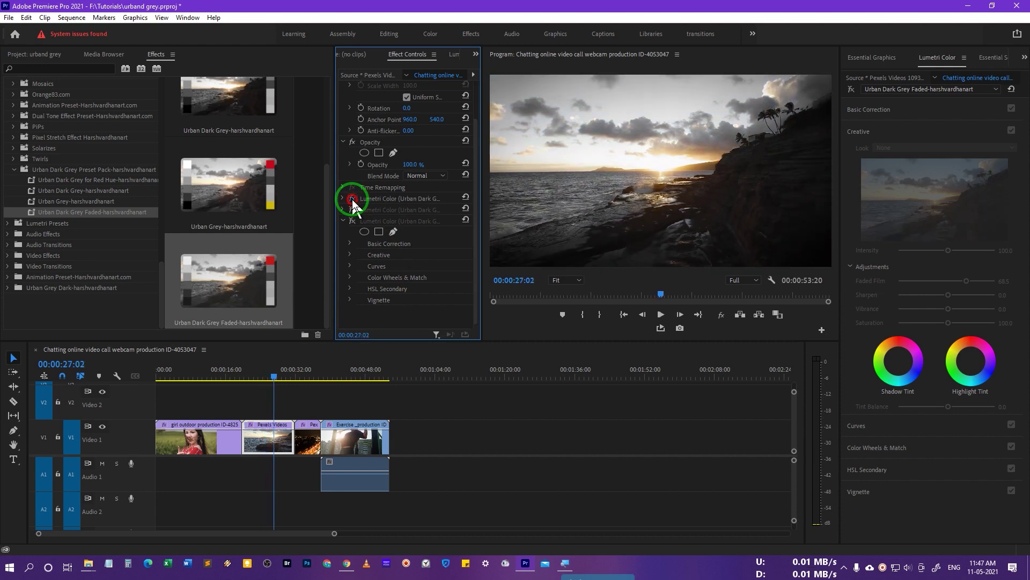
click(352, 199)
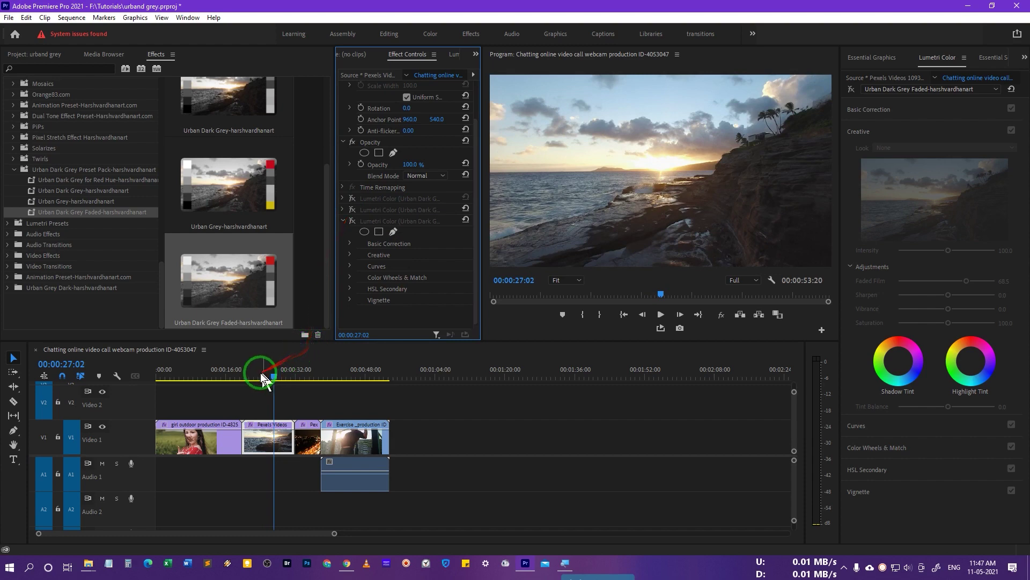
Return to 00:00:22:04 and compare the seaside sunset clip with and without its second Lumetri Color effect, leaving it disabled
drag(262, 378, 252, 378)
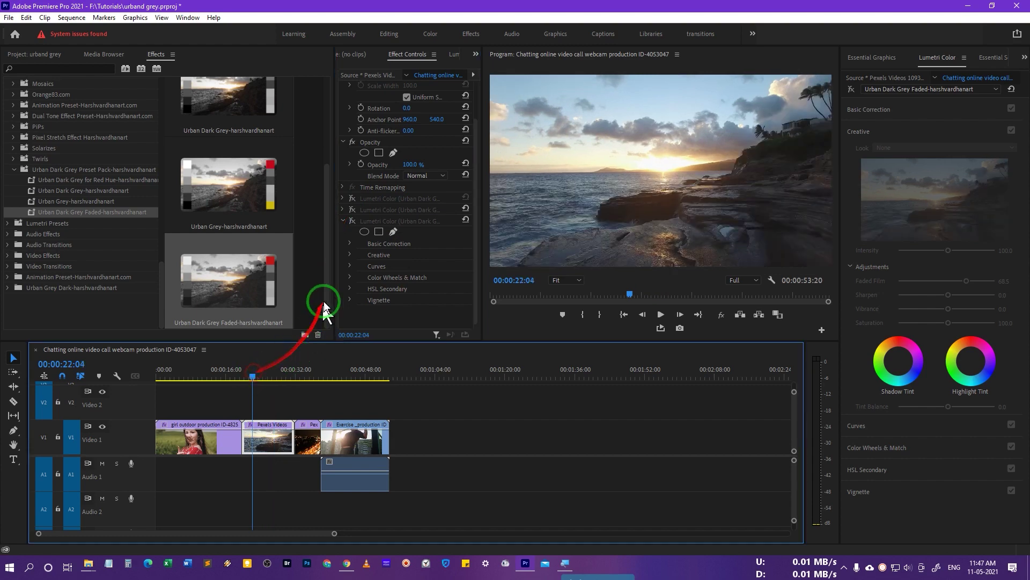
click(352, 210)
key(space)
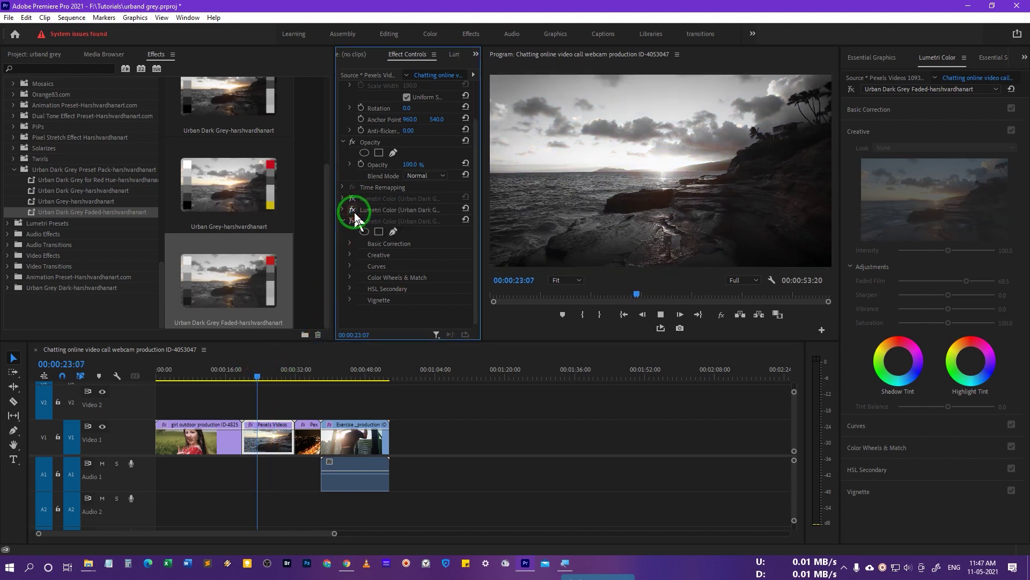
click(352, 210)
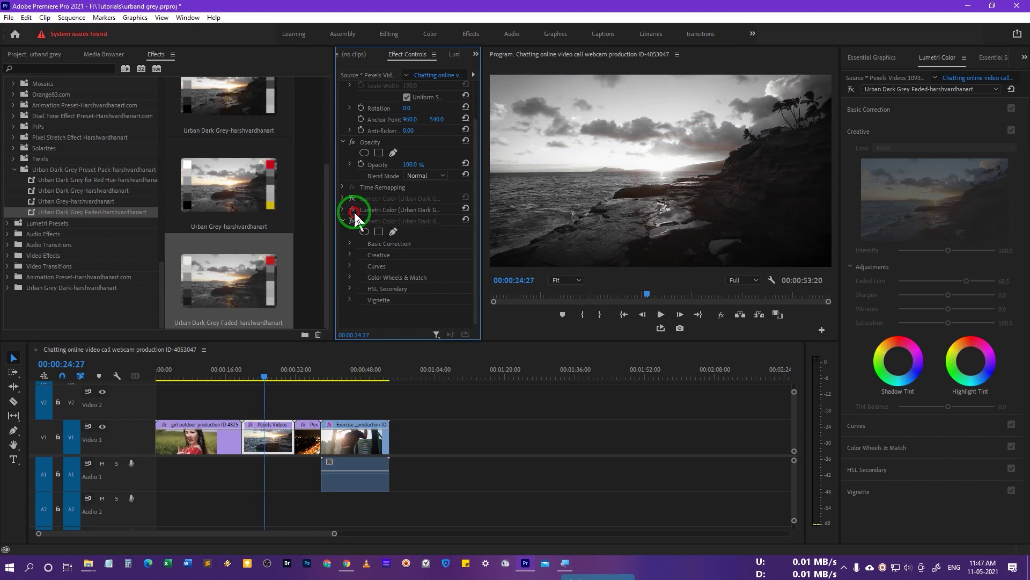
key(space)
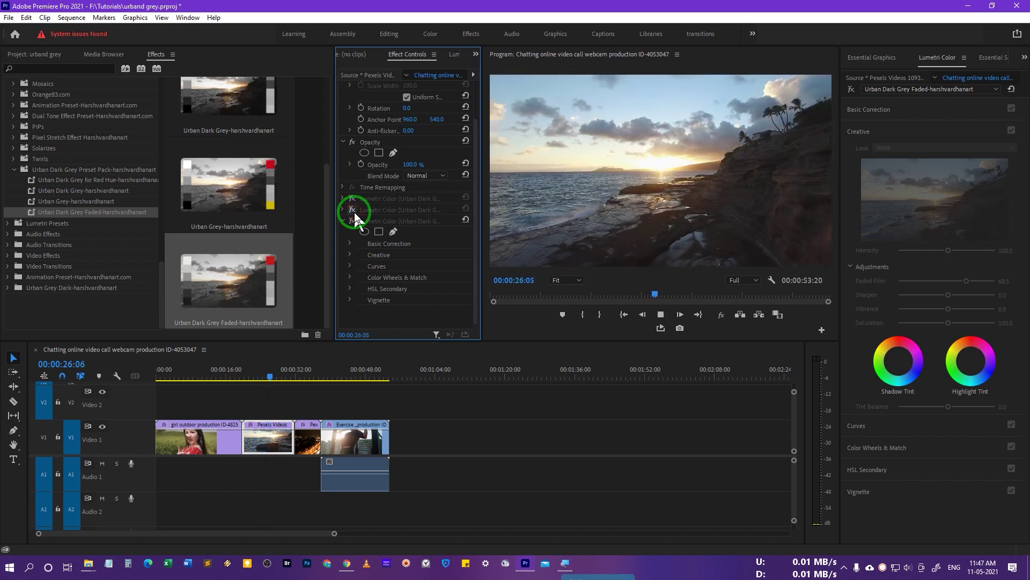
click(352, 210)
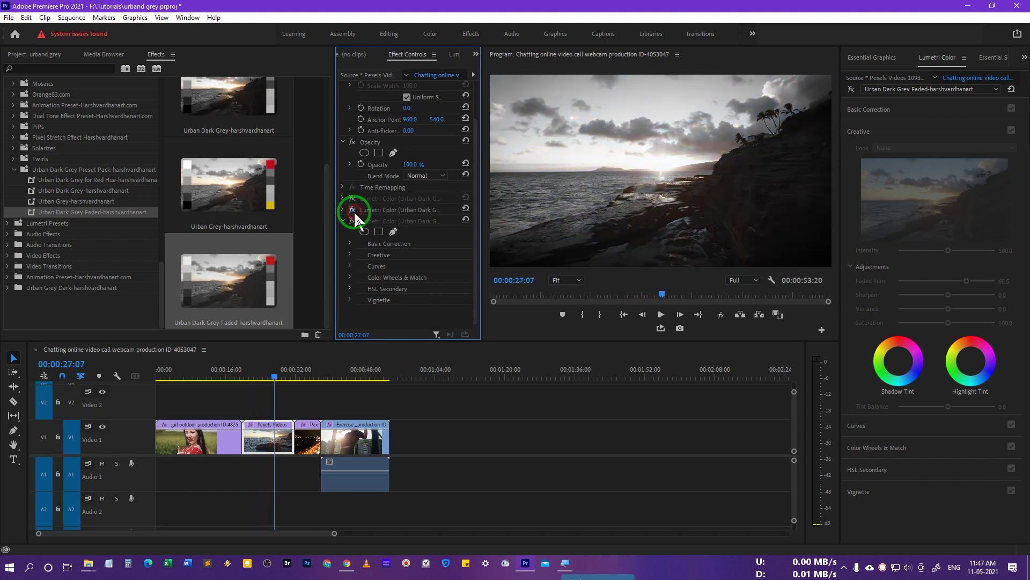
click(354, 211)
click(354, 212)
click(353, 211)
Enable the third Lumetri Color effect on the seaside sunset clip and play the clip to check the faded look
click(352, 221)
key(space)
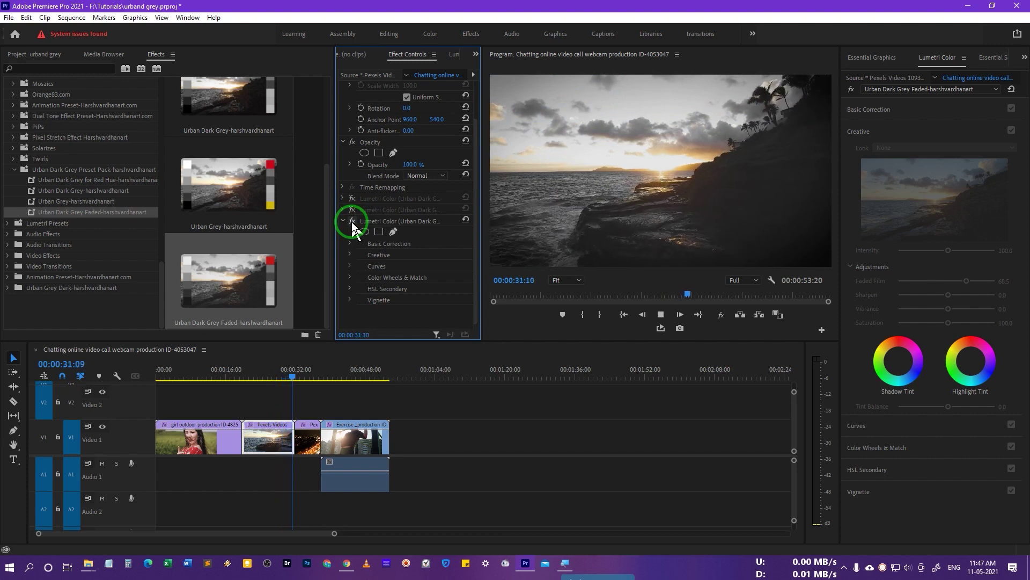
key(space)
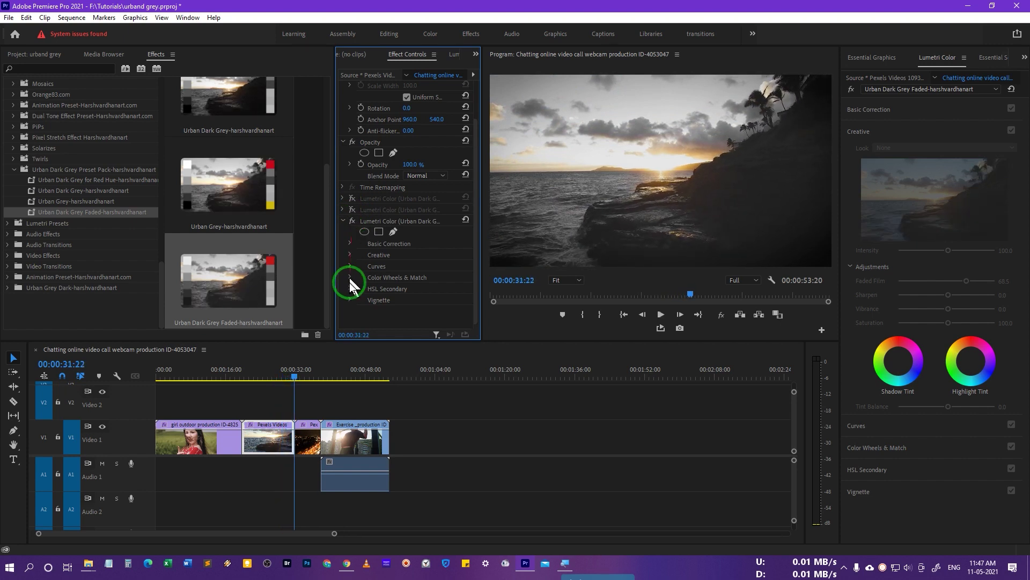
click(273, 373)
key(space)
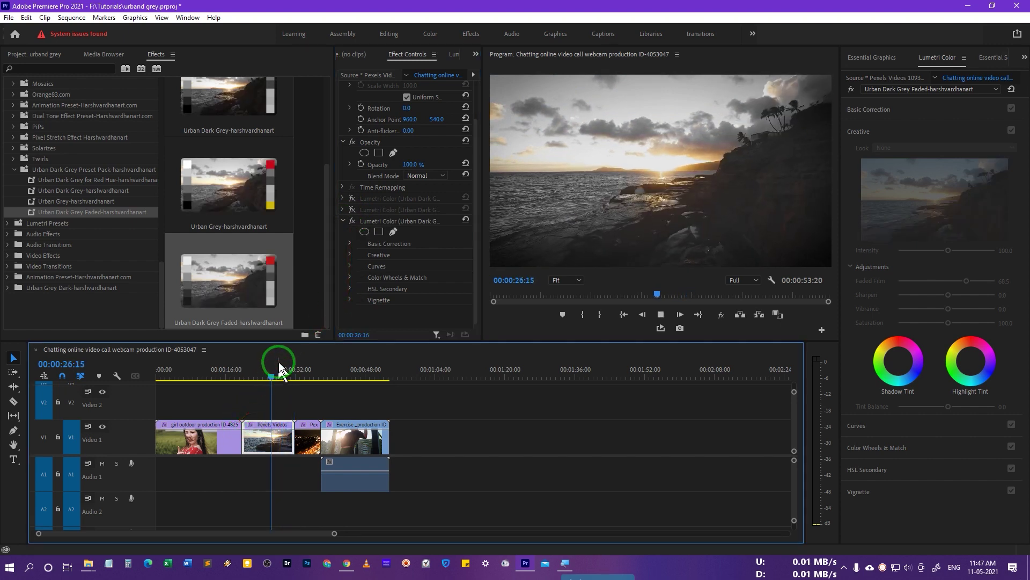
Compare the night city clip with and without its first Lumetri Color effect during playback, leaving the effect disabled
click(303, 376)
click(306, 437)
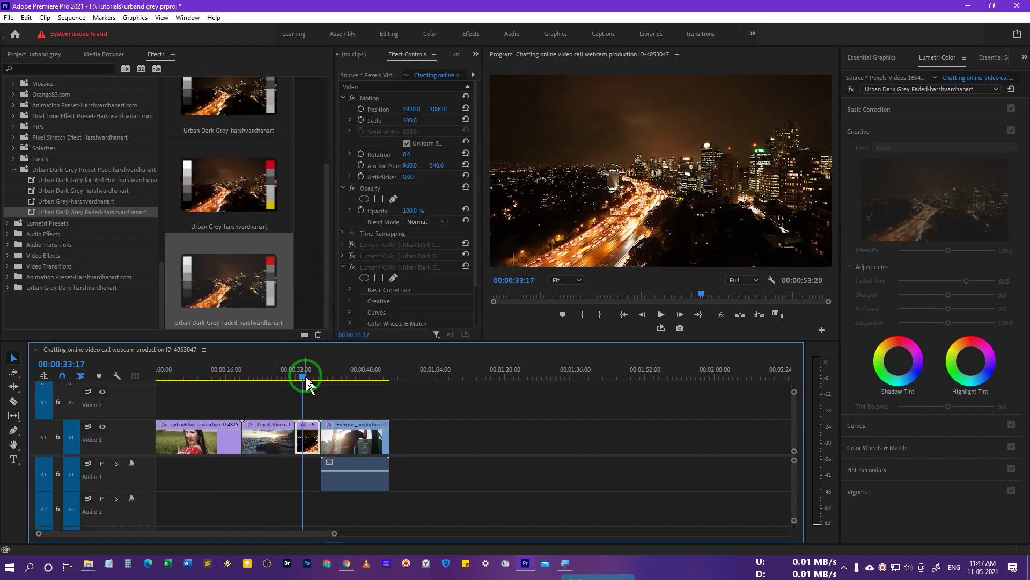
click(352, 245)
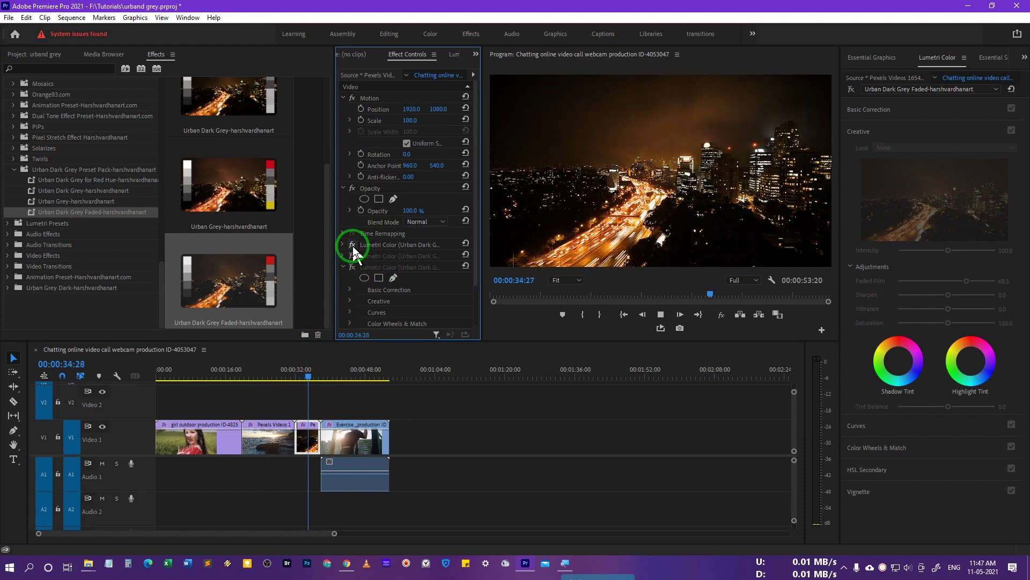
click(352, 245)
key(space)
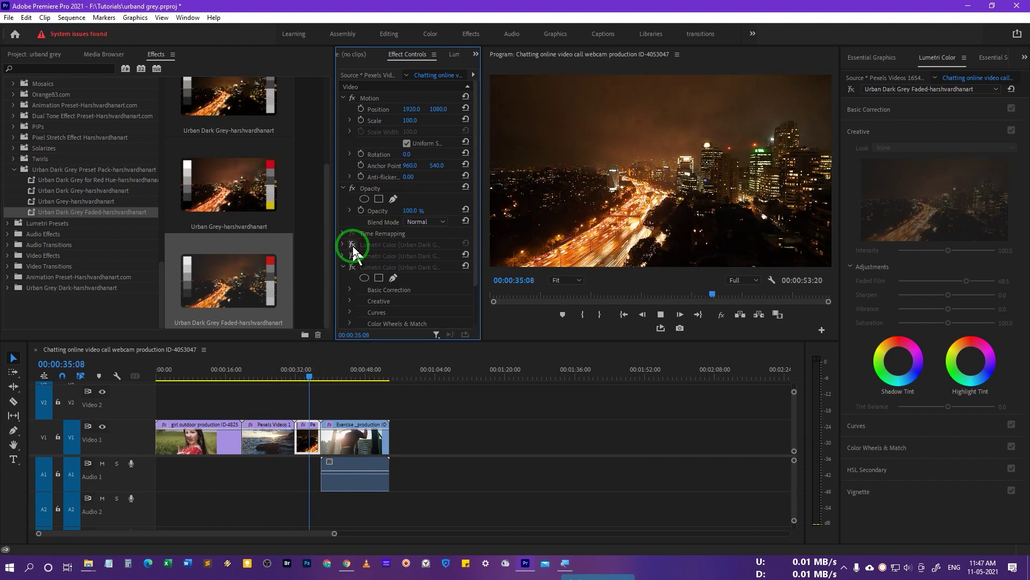
click(352, 244)
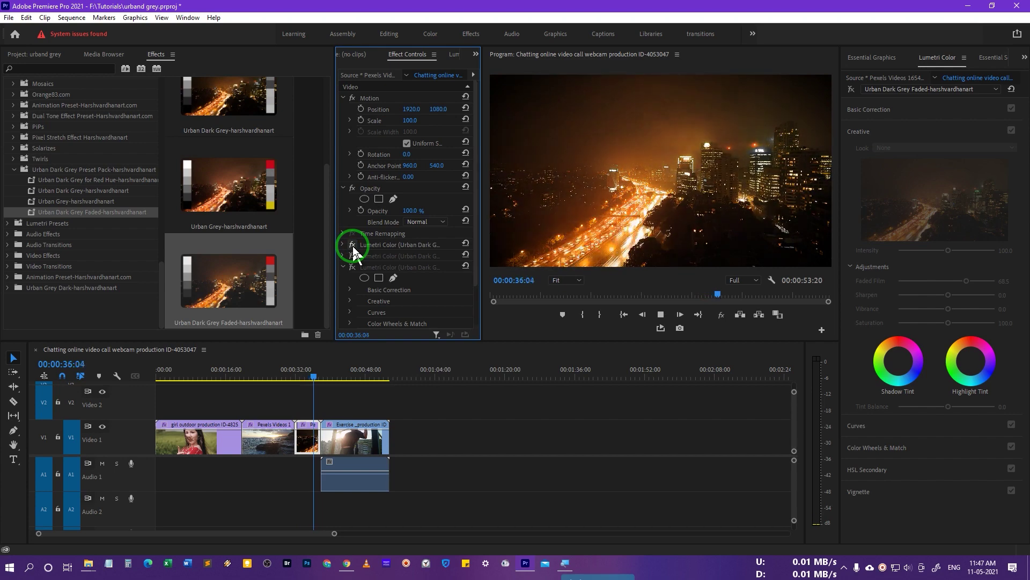
click(352, 246)
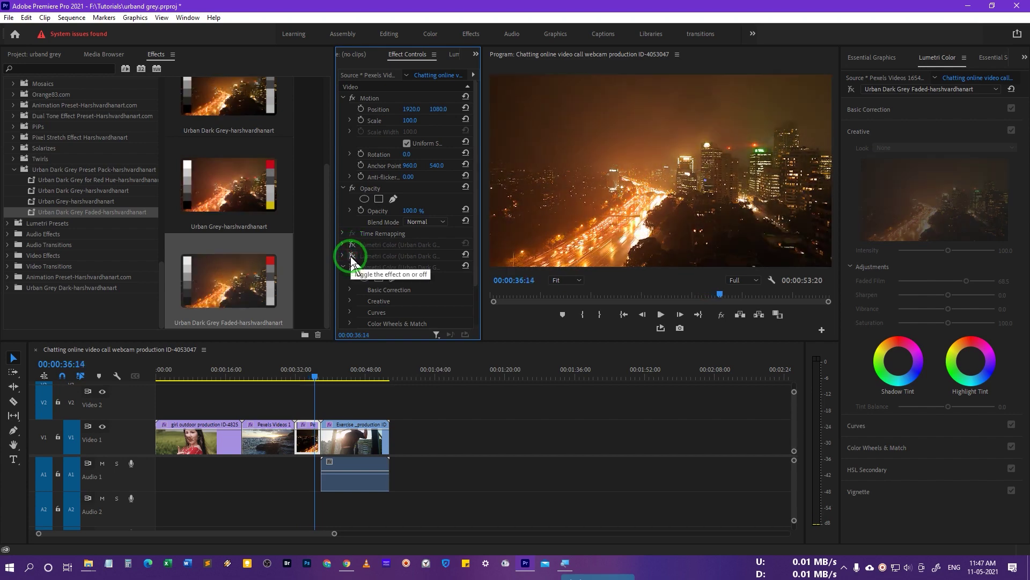
Compare the night city clip with and without its second Lumetri Color effect, leave it disabled, and enable the third one
click(352, 256)
key(space)
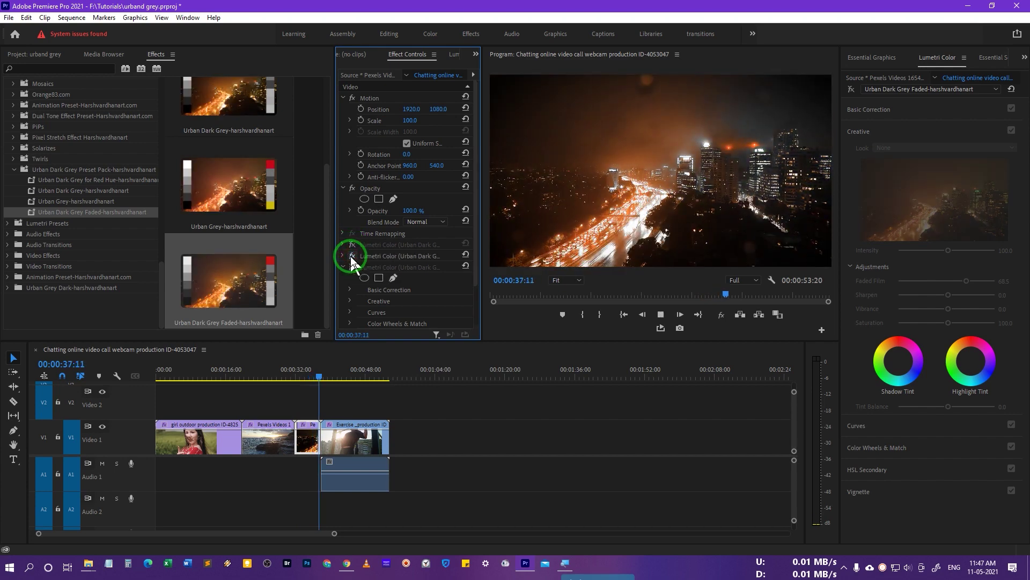
click(352, 256)
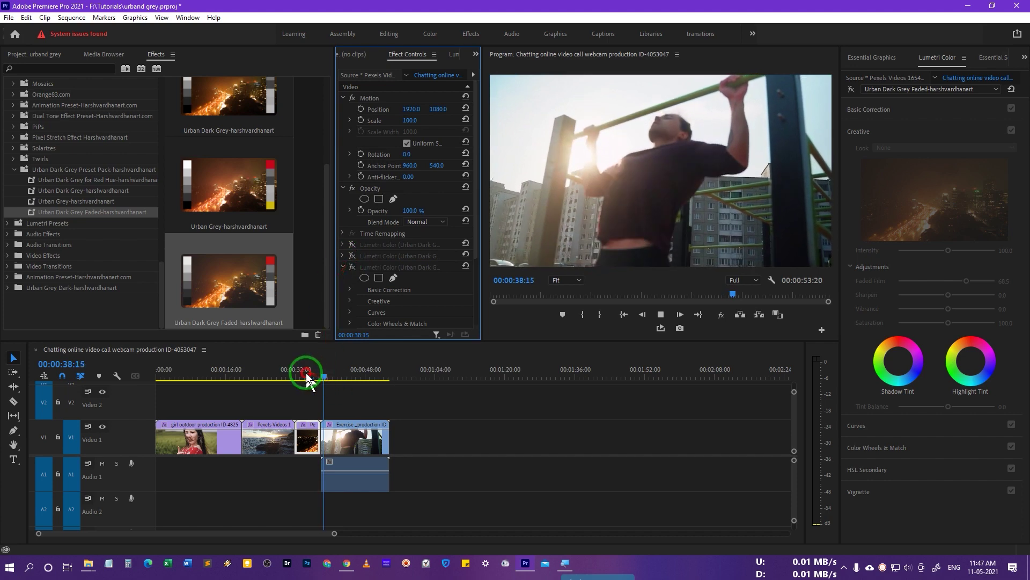
click(306, 374)
drag(307, 376, 304, 377)
click(352, 256)
key(space)
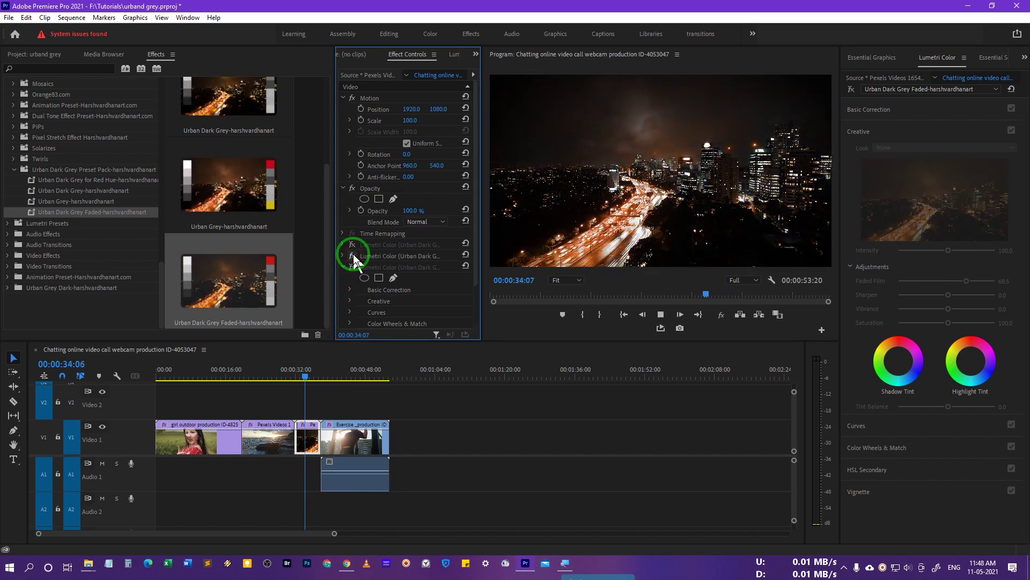
click(352, 256)
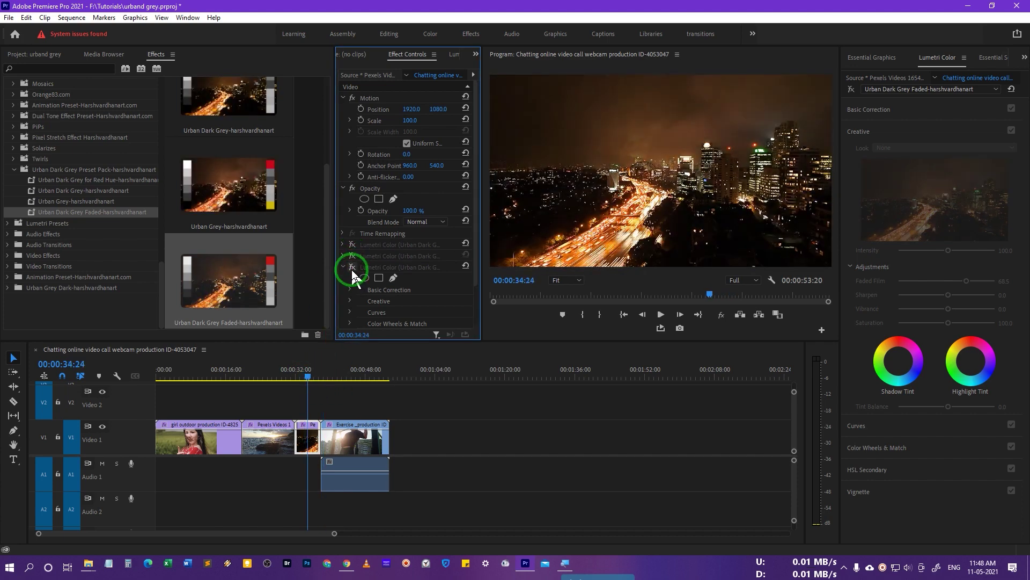
click(352, 267)
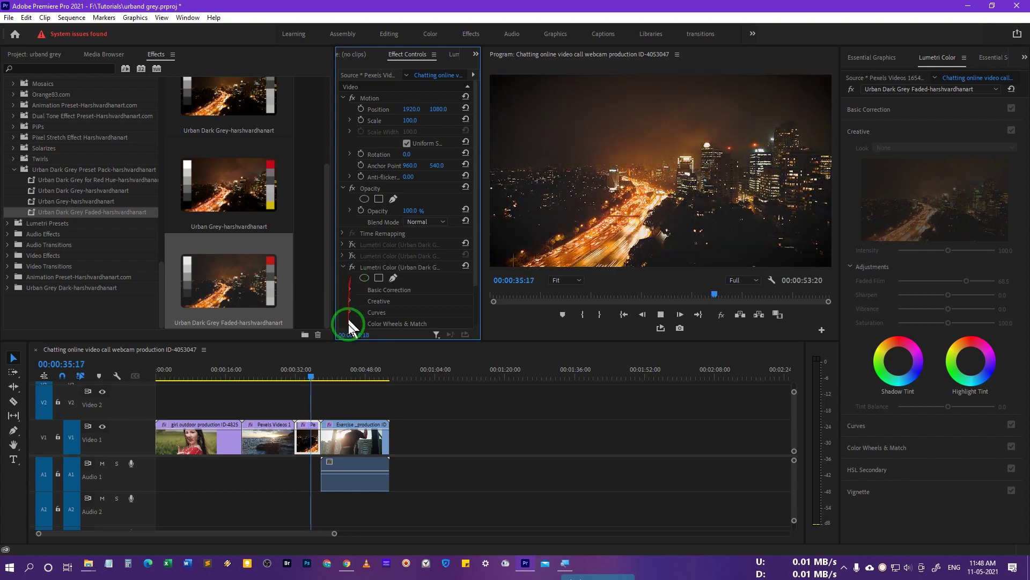
Compare the exercise clip with and without its first Lumetri Color effect during playback, leaving the effect disabled
click(340, 438)
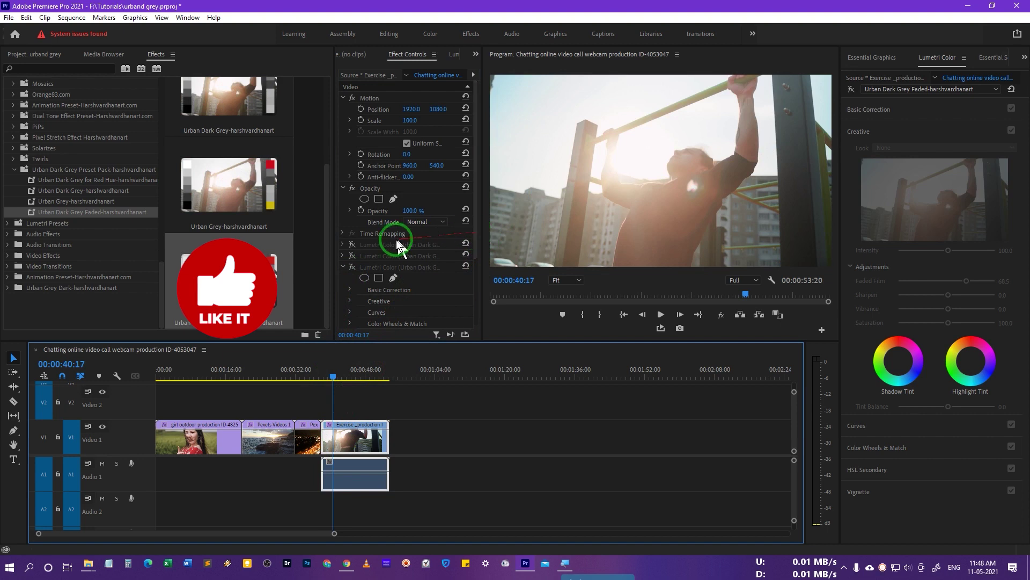
click(352, 245)
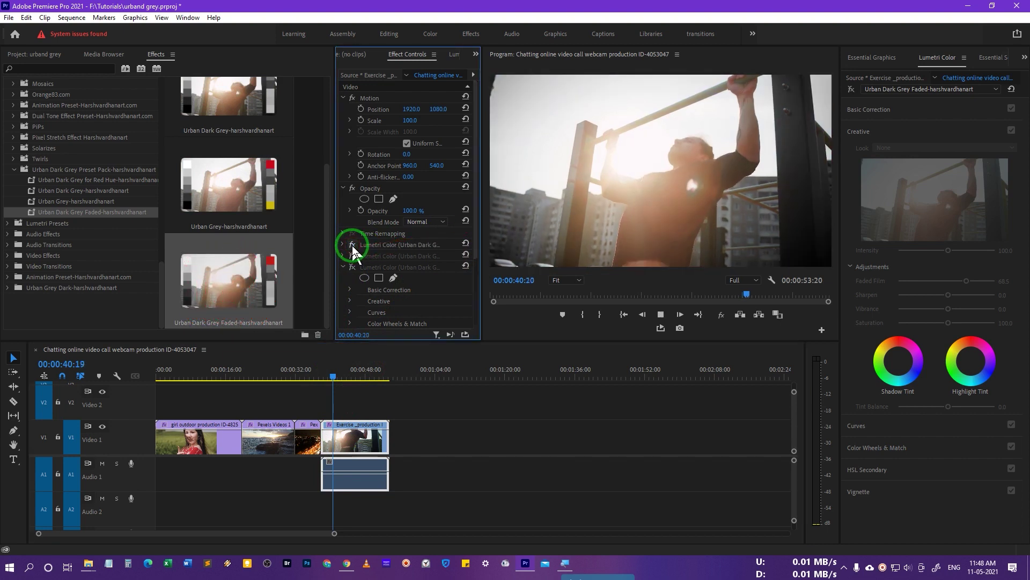
click(352, 246)
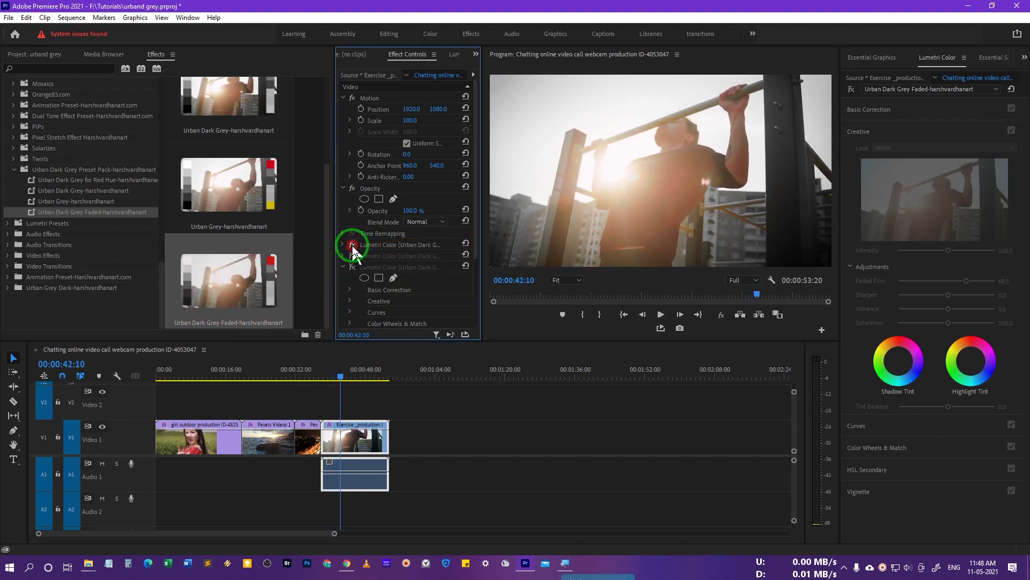
key(space)
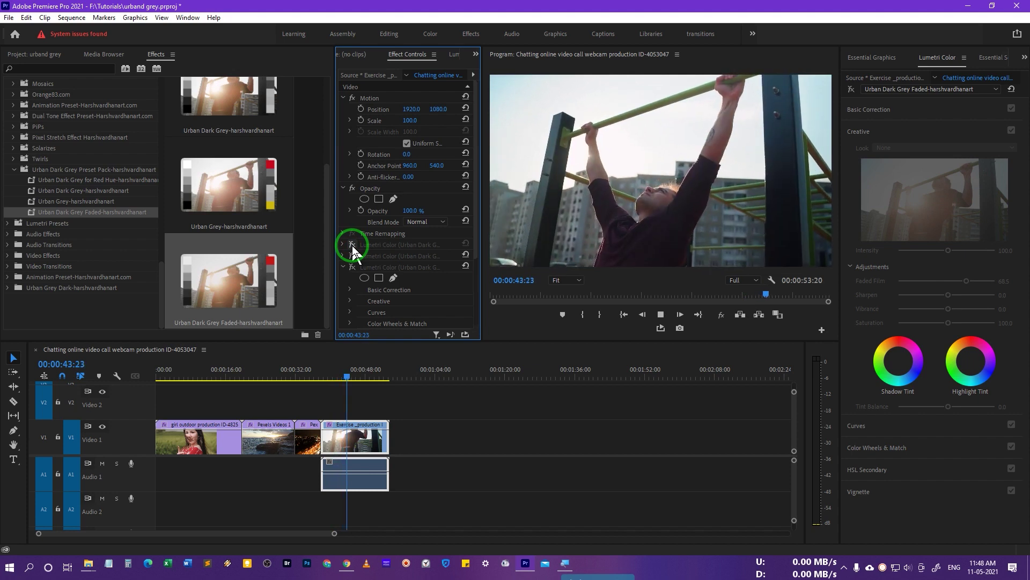
click(353, 245)
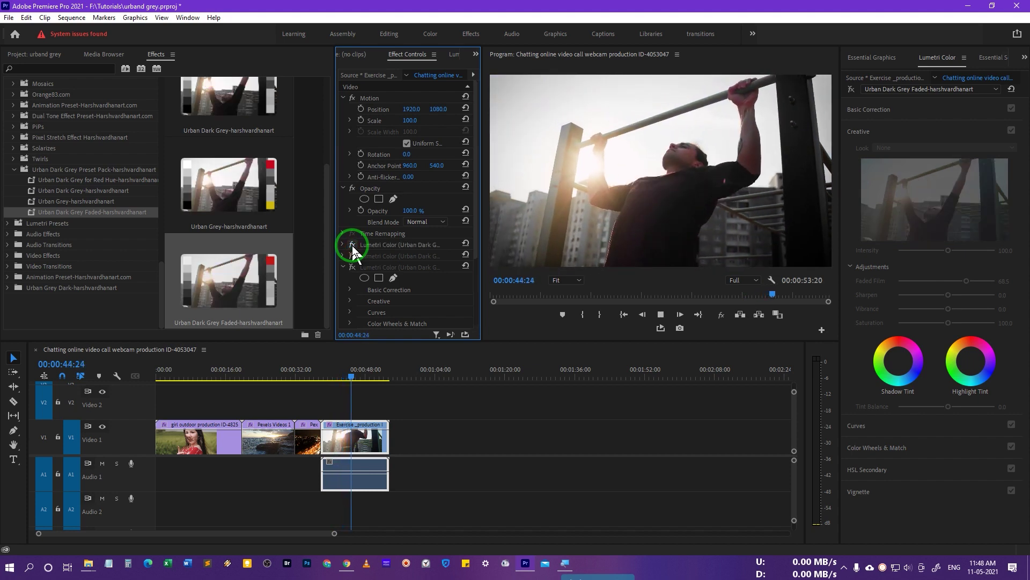
click(352, 247)
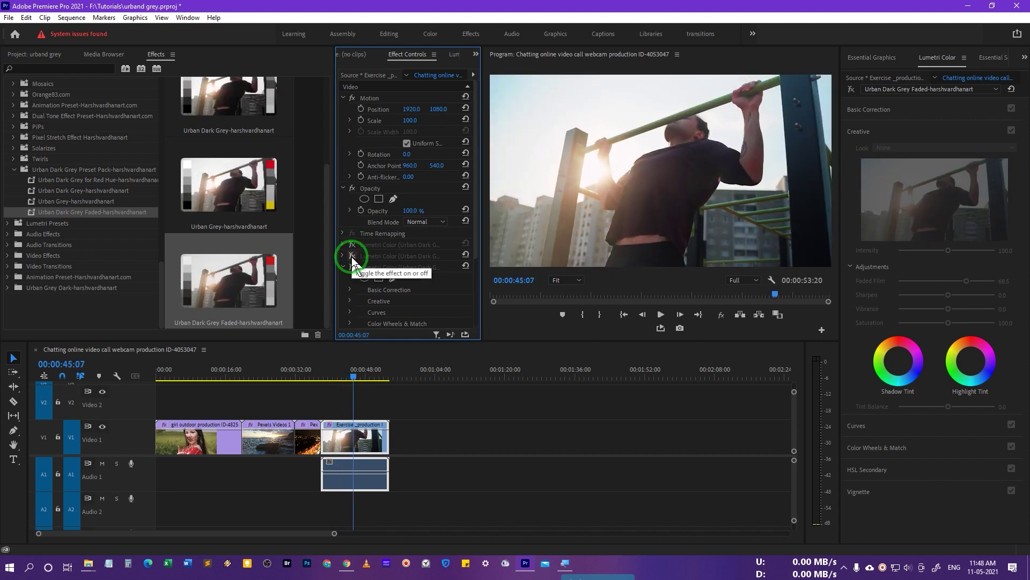
Compare the exercise clip with and without its second Lumetri Color effect during playback, leaving the effect disabled
click(352, 256)
key(space)
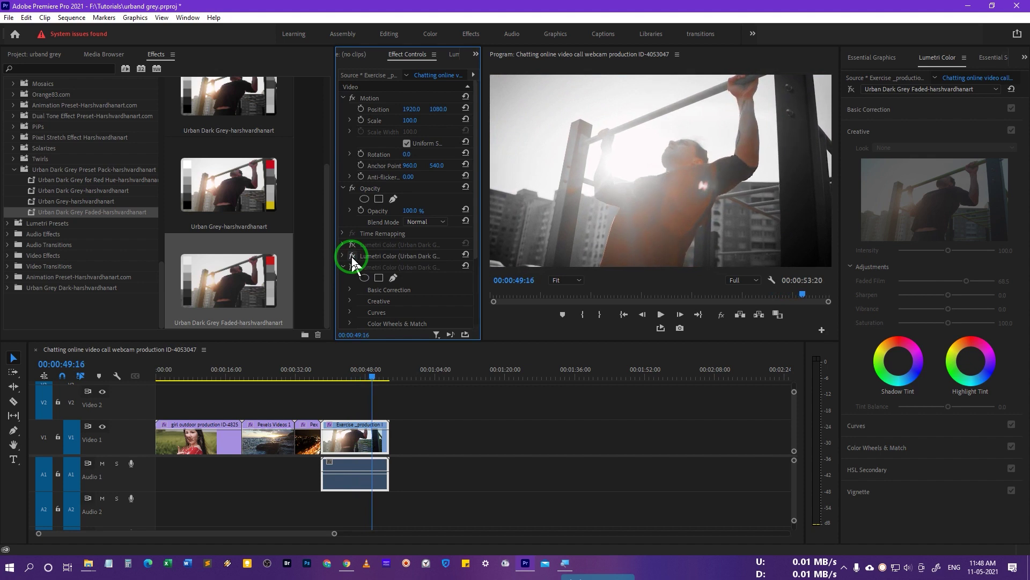
click(352, 256)
key(space)
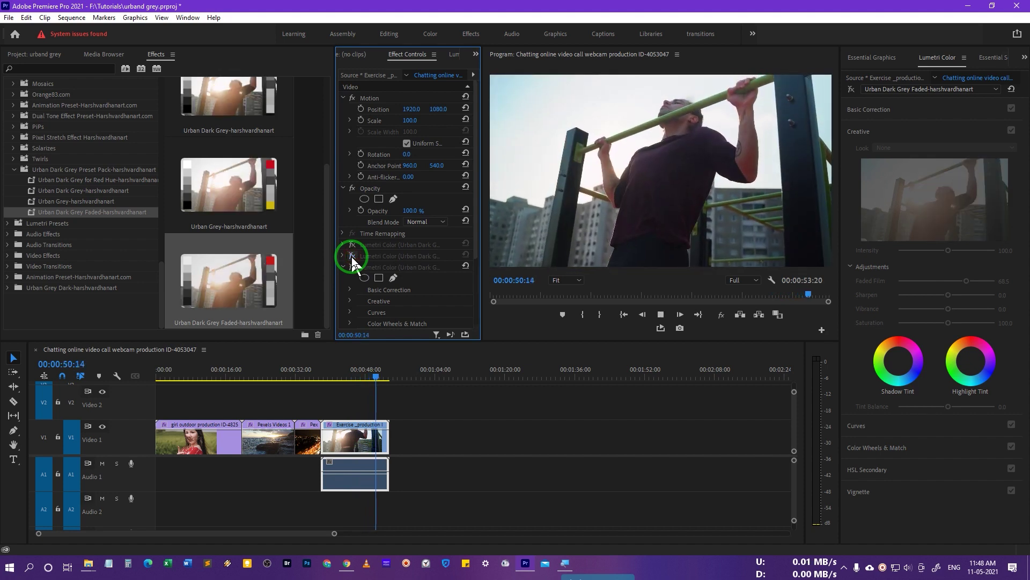
click(352, 256)
click(352, 256)
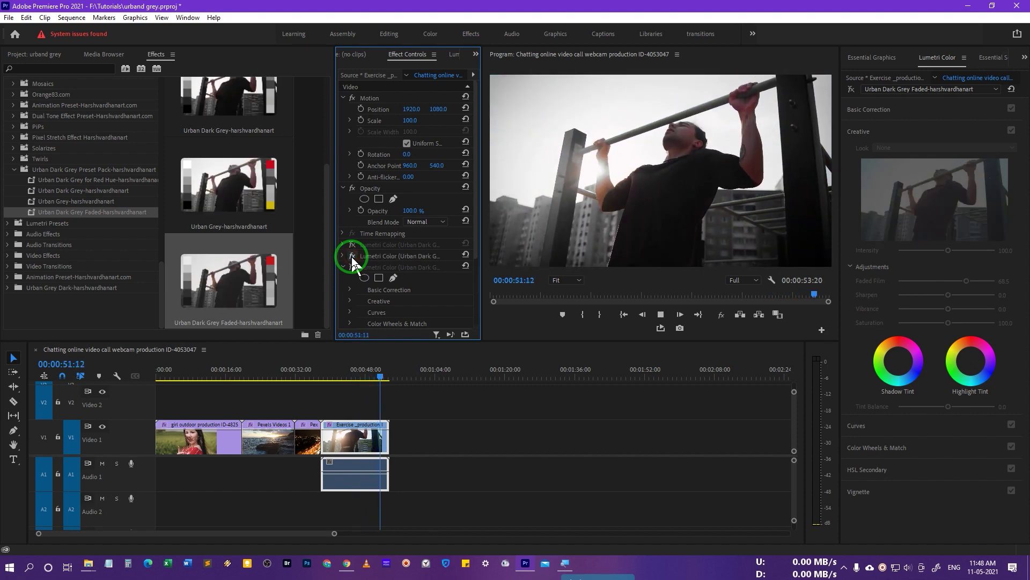
click(353, 257)
Compare the exercise clip with and without its third Lumetri Color effect, leave it enabled, and play part of the clip
click(352, 266)
key(space)
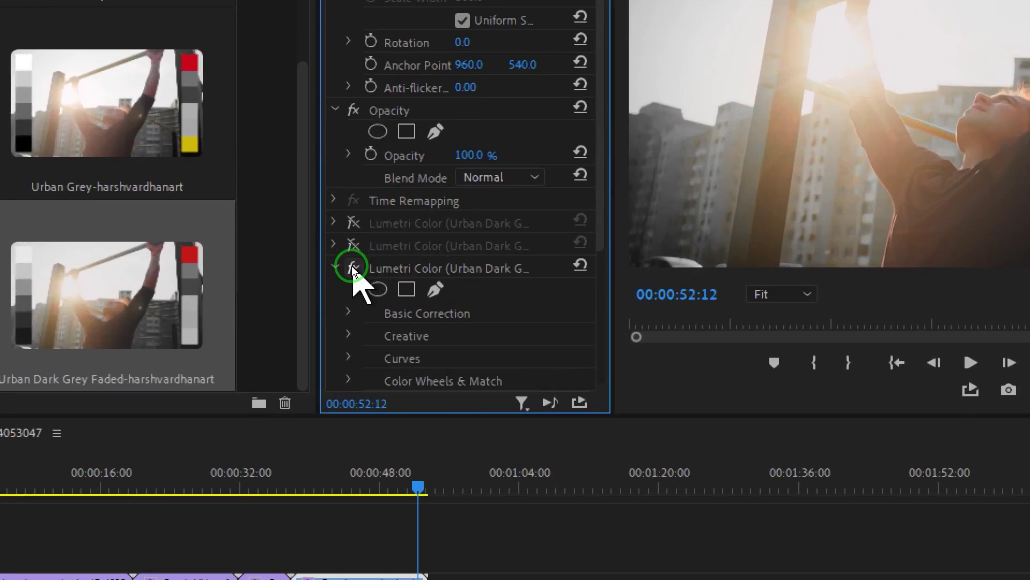
click(352, 266)
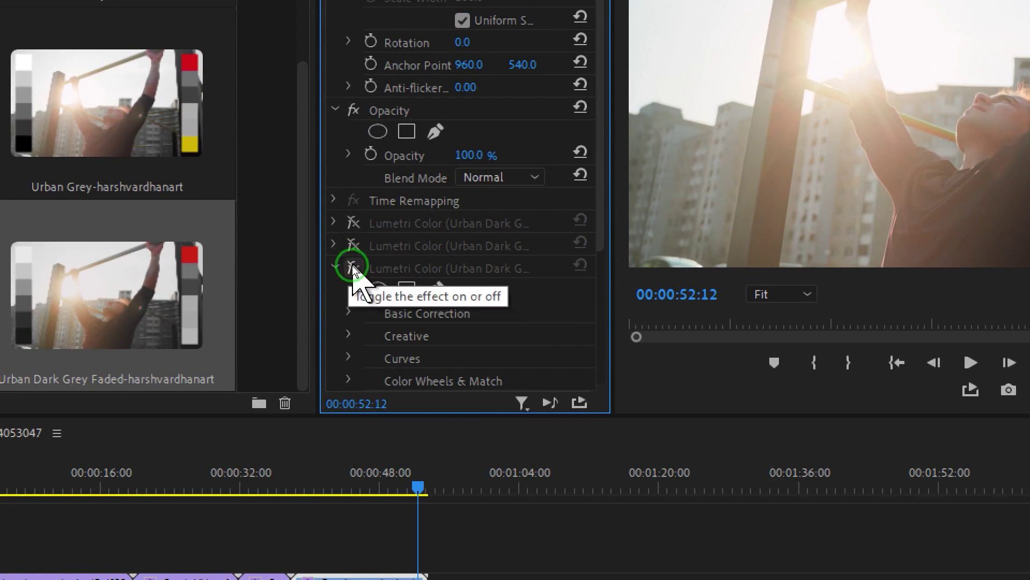
click(353, 266)
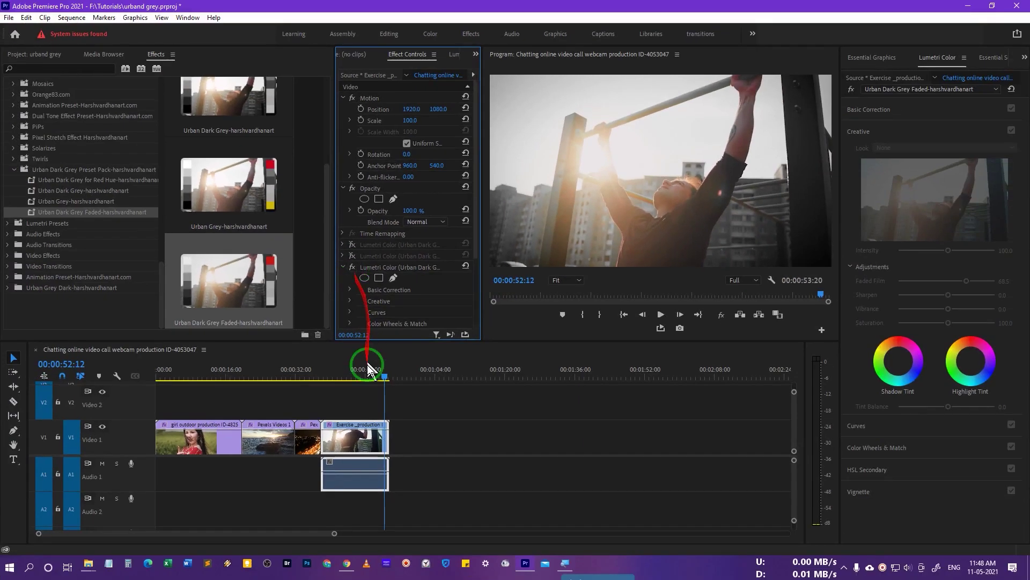
click(348, 372)
key(space)
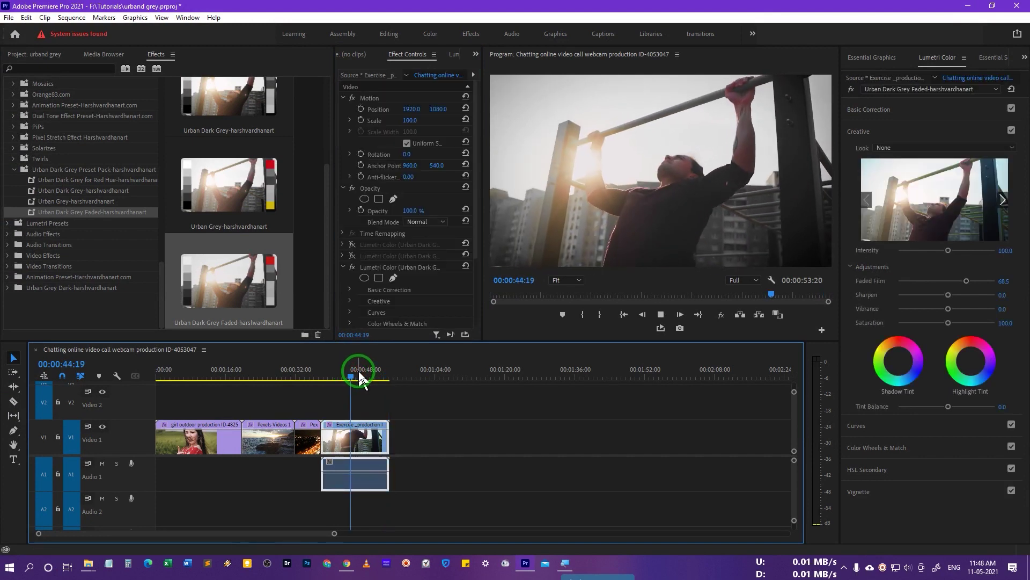
key(space)
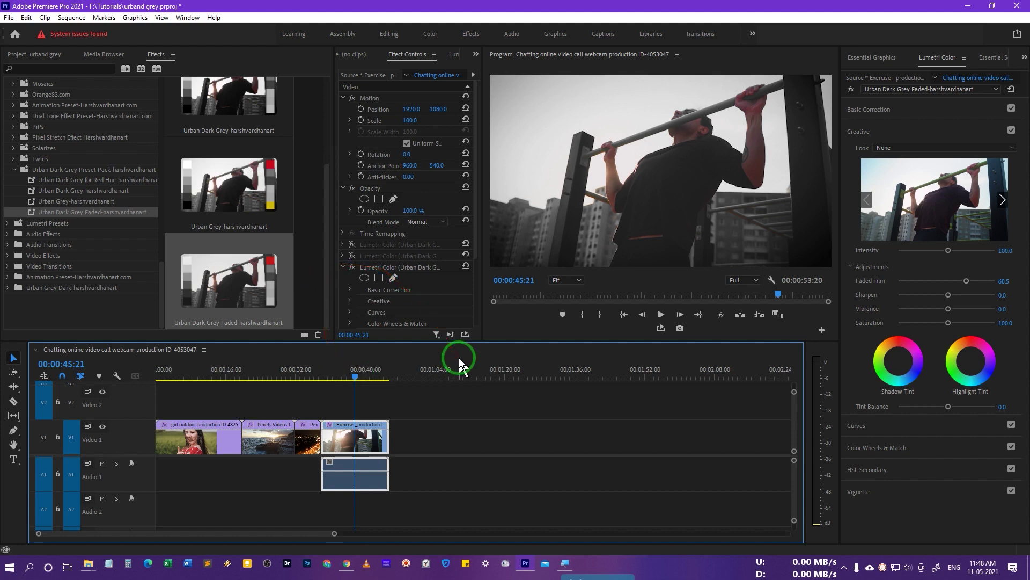
Add a new Lumetri Color effect to the outdoor clip of the girl
drag(585, 186, 990, 168)
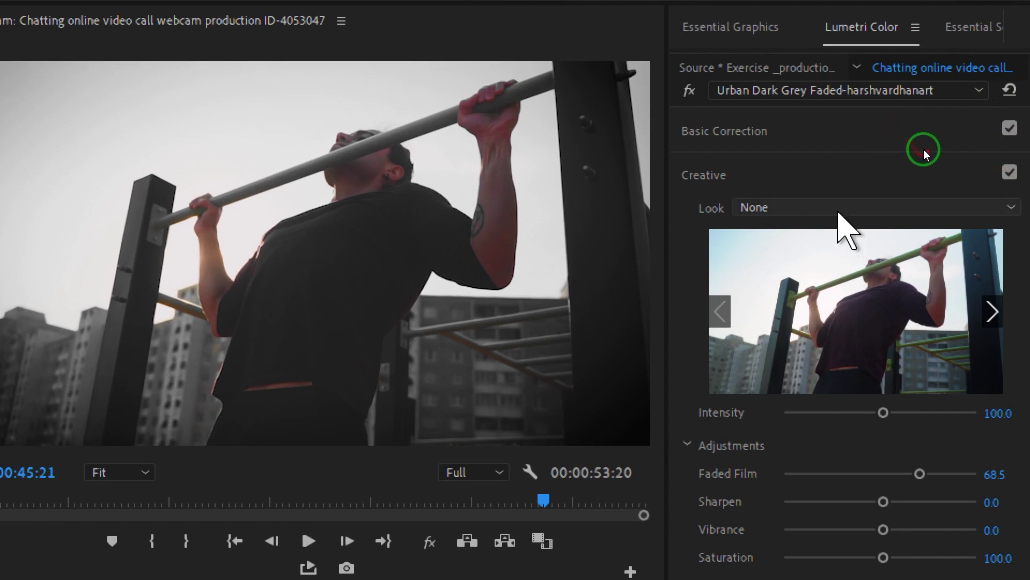
click(987, 213)
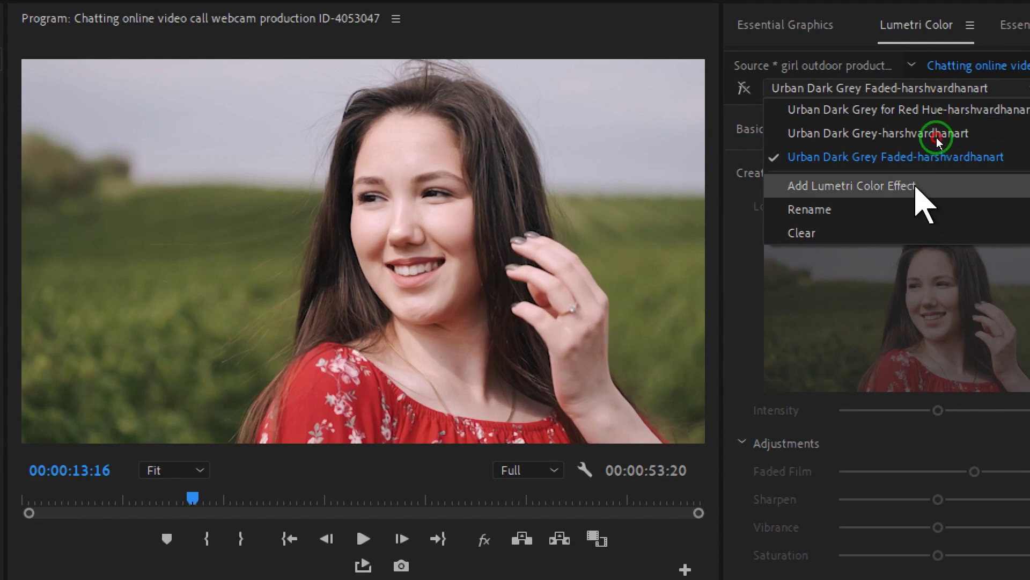
click(916, 186)
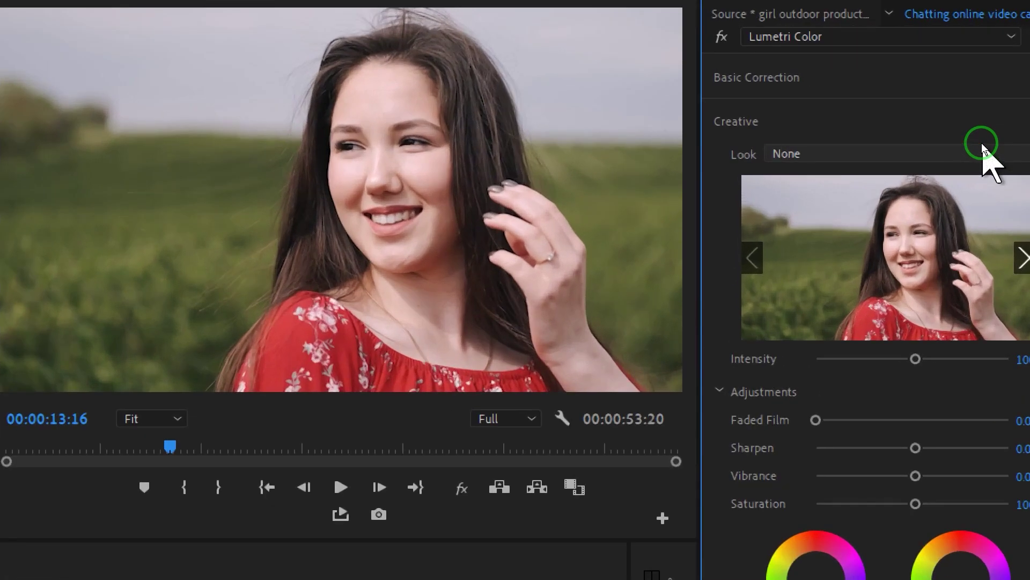
Load Urban Dark Grey Faded-Harshvardhanart.look from the Urban Dark Grey Presets and LUTs Pack folder as the new effect's Creative look
click(981, 145)
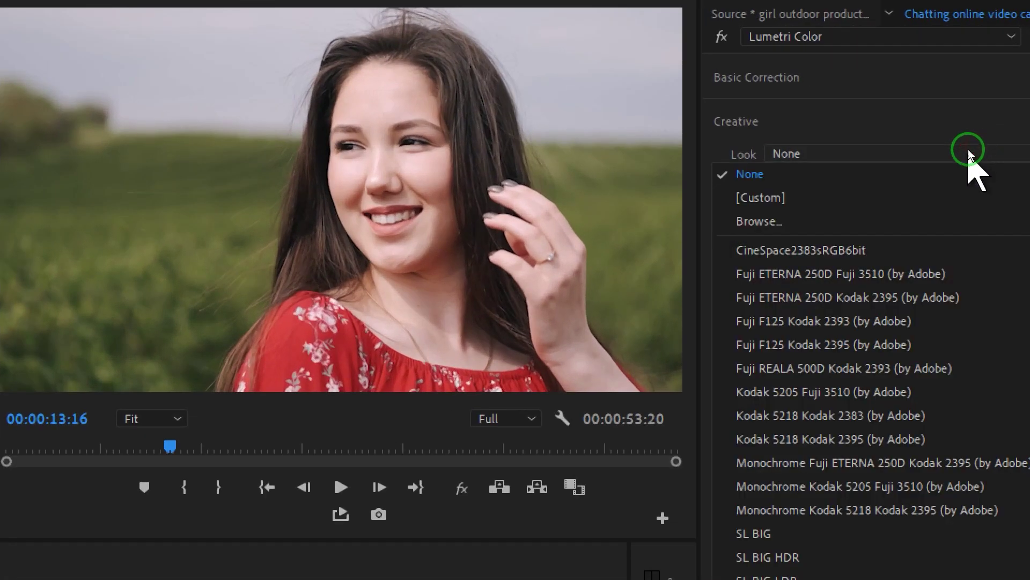
click(794, 221)
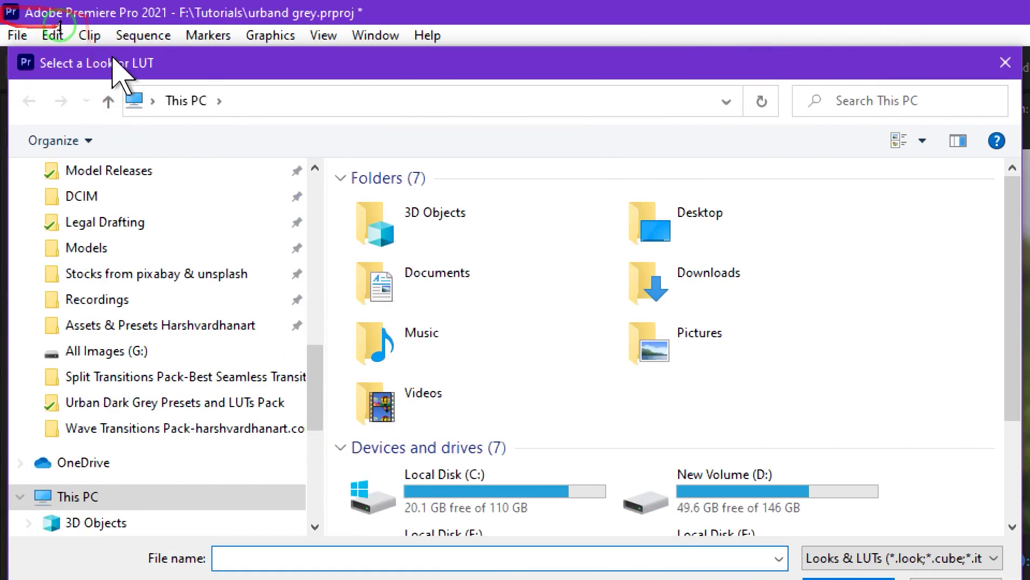
drag(134, 68, 210, 75)
click(268, 408)
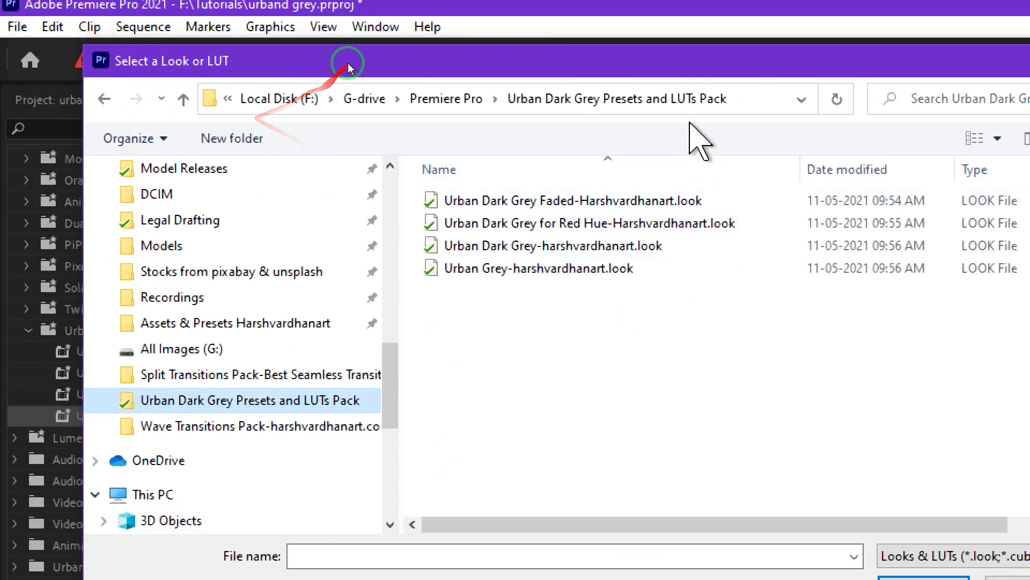
drag(753, 70, 632, 74)
drag(279, 354, 174, 322)
click(355, 206)
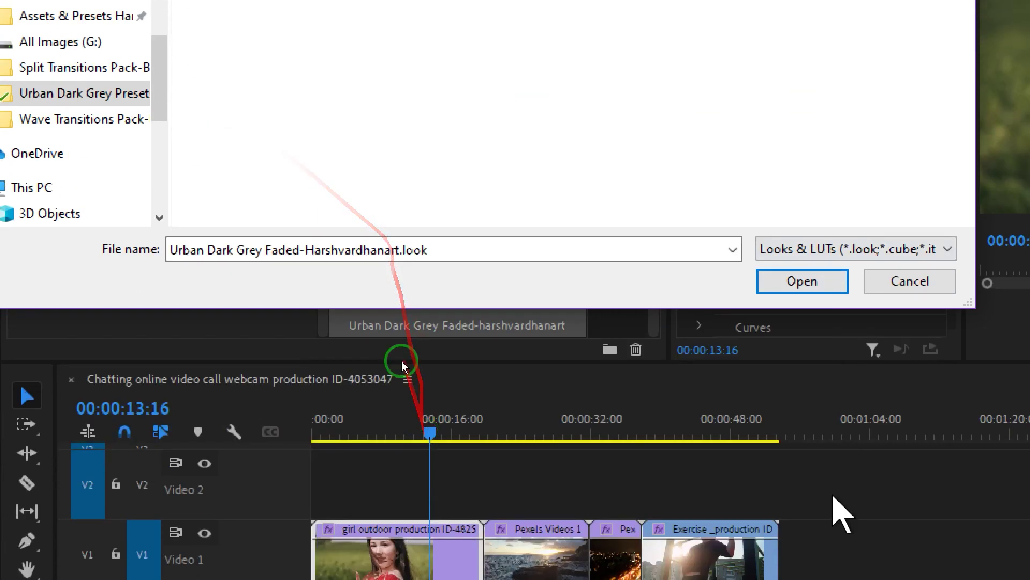
click(810, 293)
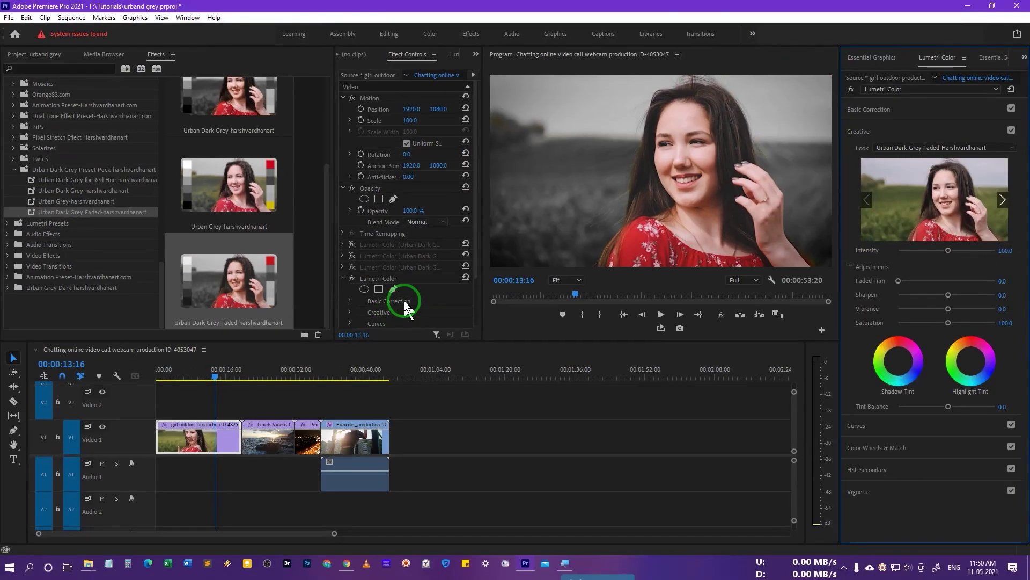
Move to 00:00:10:02, try a higher Creative look intensity on the girl clip, and reset it to the default
drag(212, 377, 199, 376)
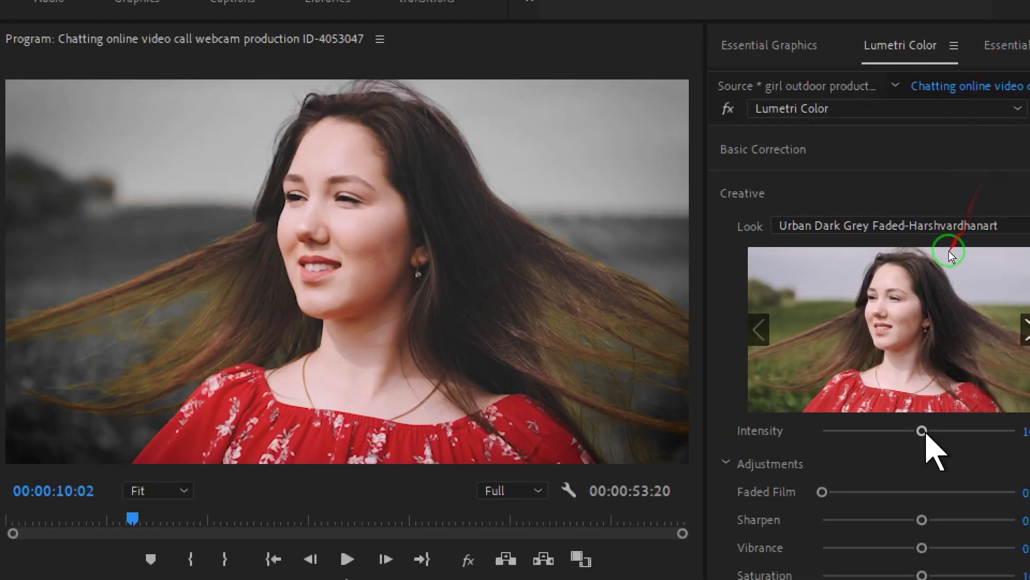
drag(921, 430, 969, 430)
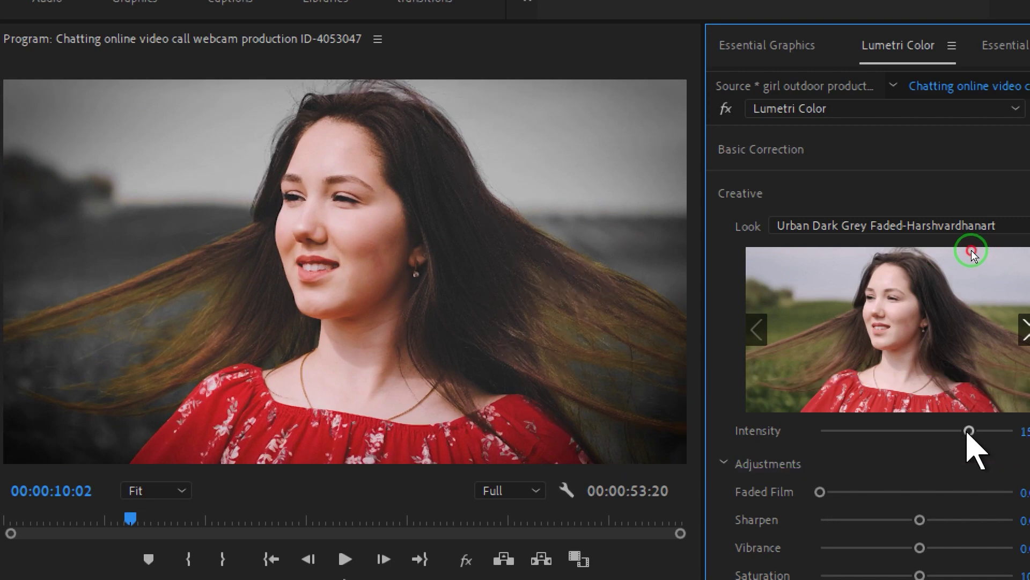
double_click(968, 431)
Replace the girl clip's Creative look with Urban Dark Grey for Red Hue-Harshvardhanart.look
click(929, 229)
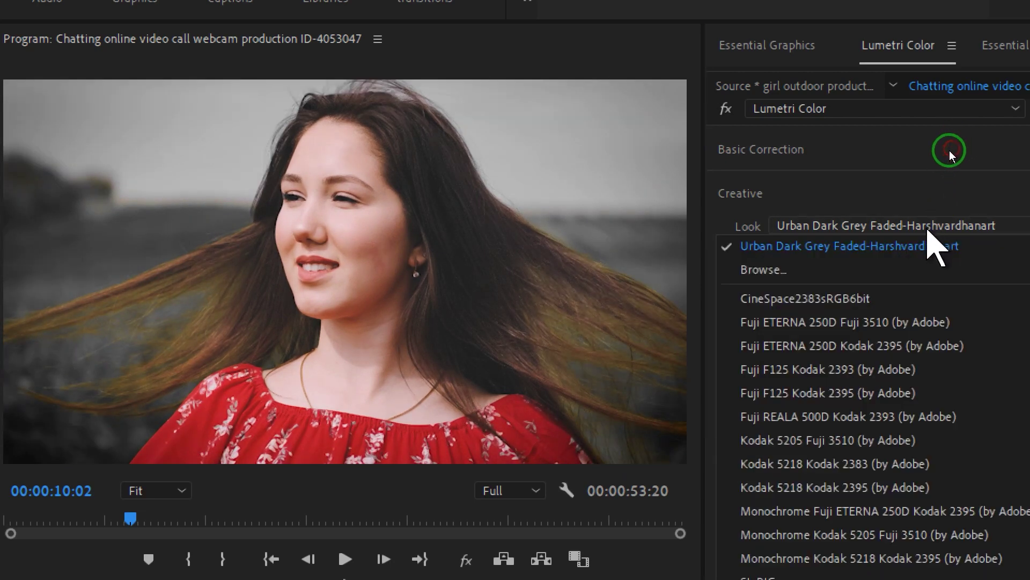
click(835, 268)
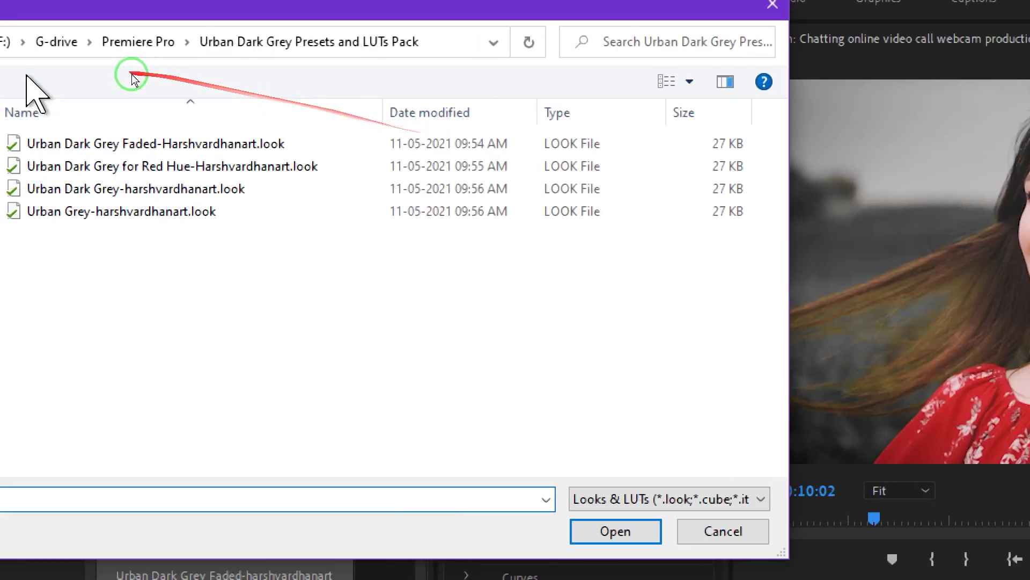
click(111, 169)
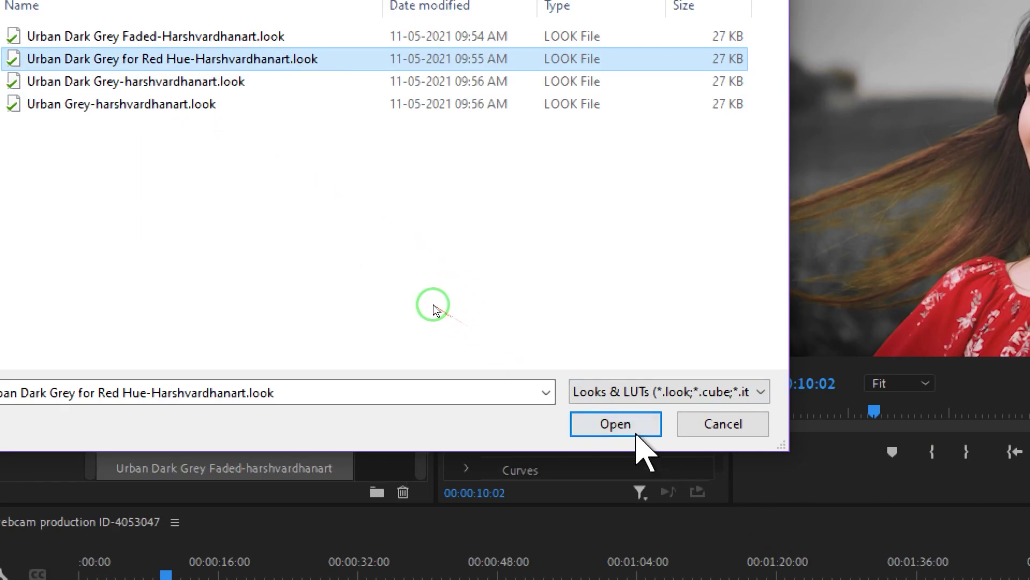
click(636, 535)
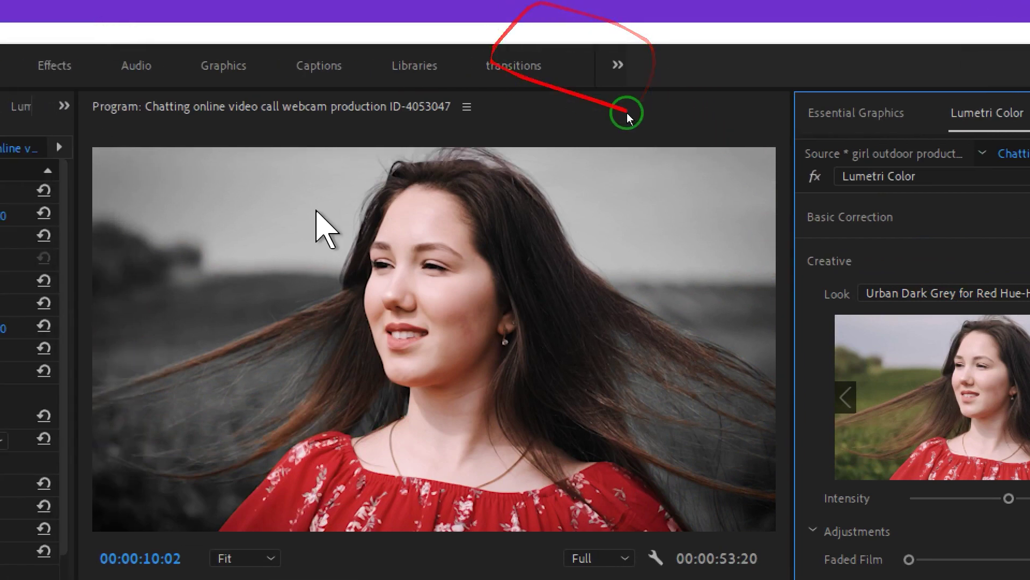
Play the girl clip and compare it with and without the Creative adjustments, leaving them enabled
key(space)
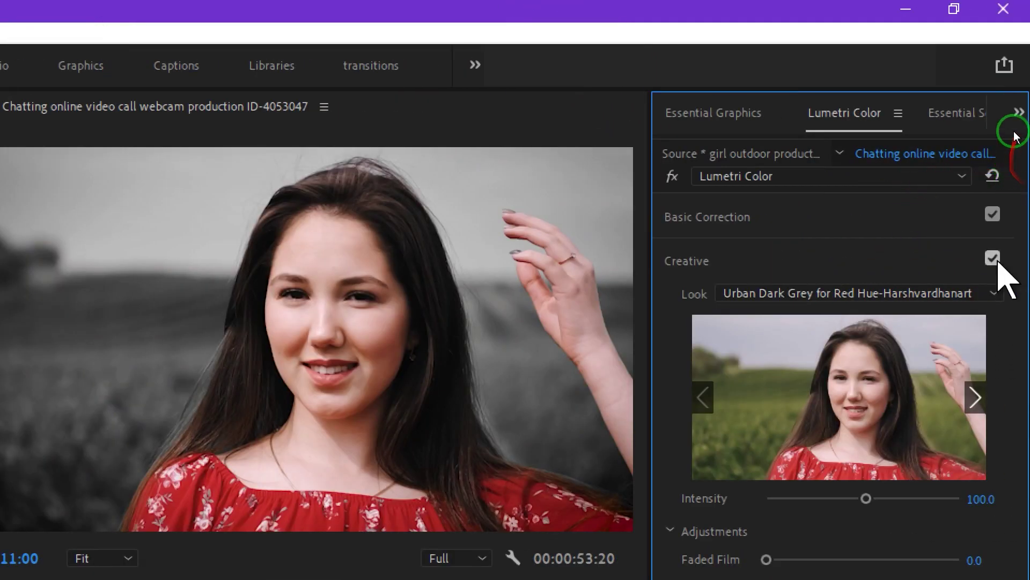
click(992, 257)
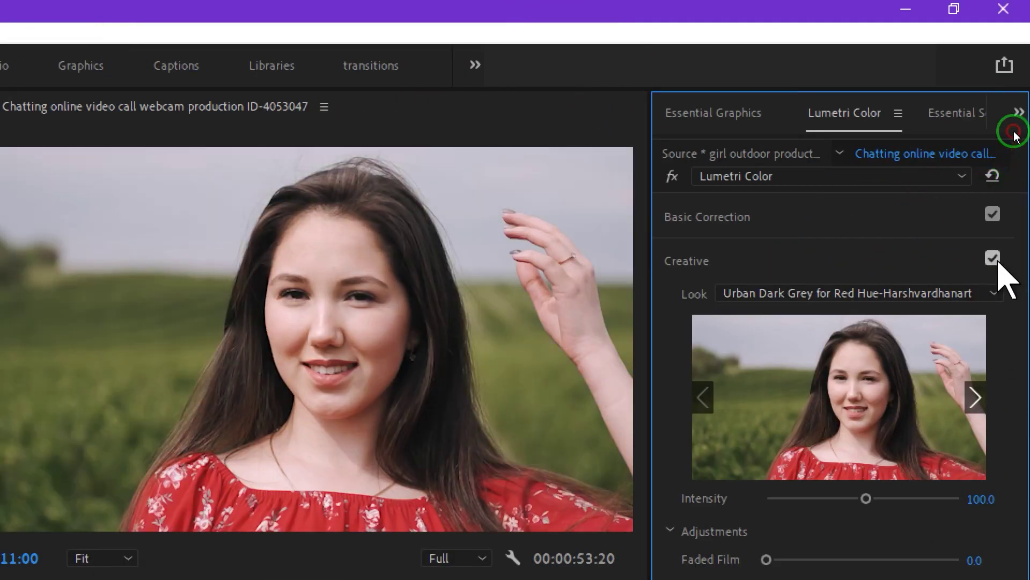
click(993, 259)
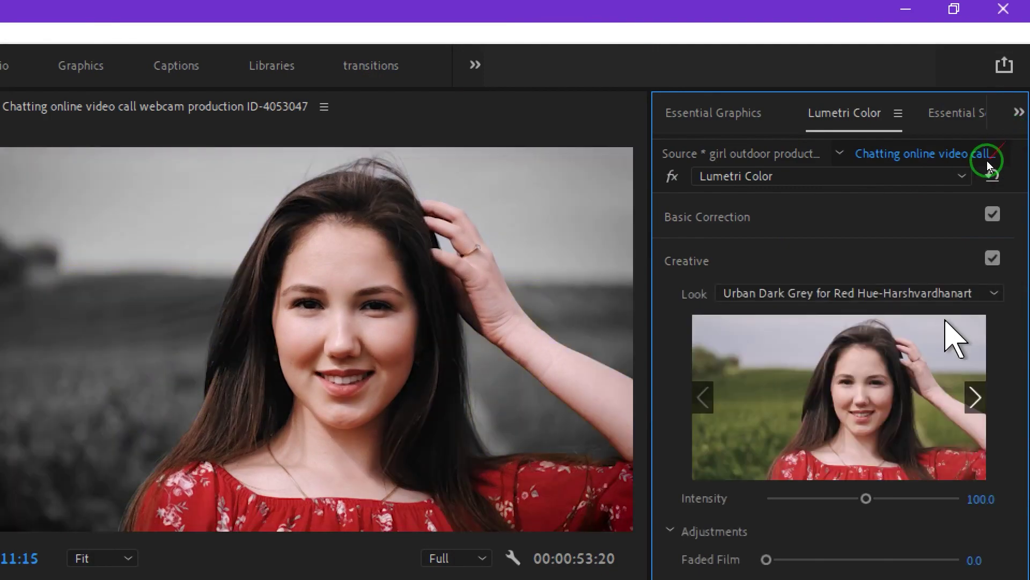
Switch the girl clip's Creative look to Urban Dark Grey-harshvardhanart.look and raise its intensity to 124.9
click(945, 294)
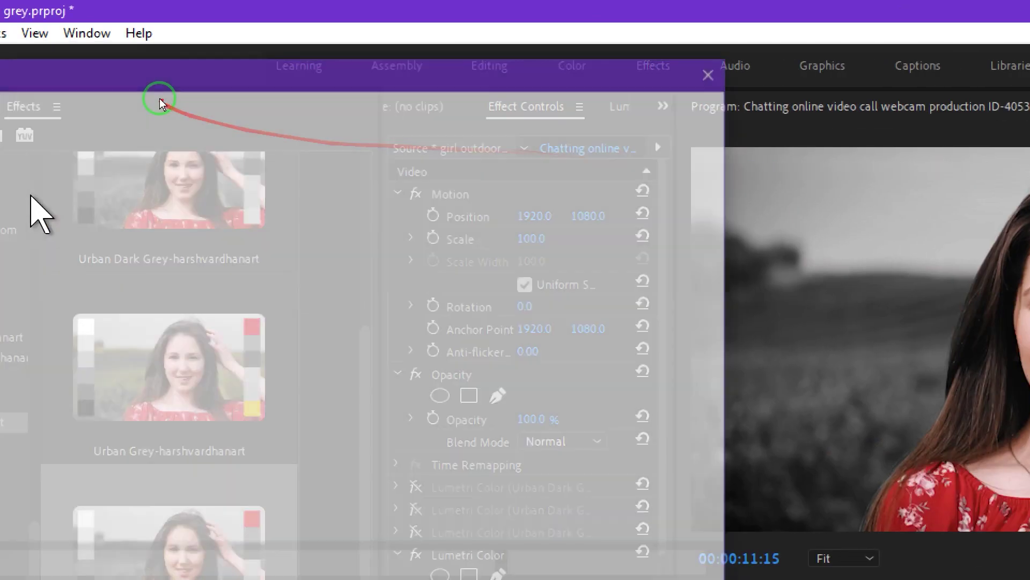
double_click(81, 257)
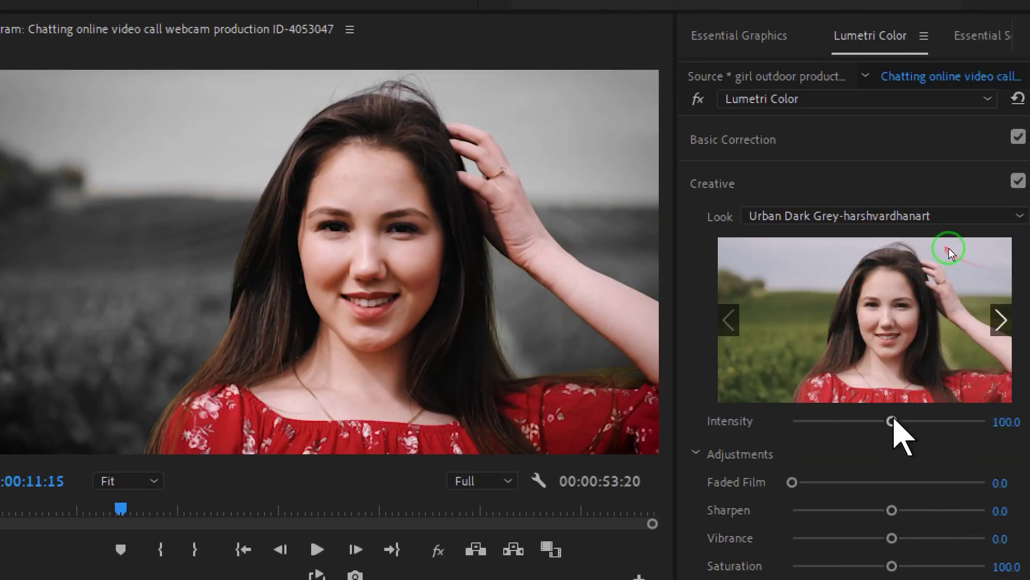
drag(892, 421, 921, 422)
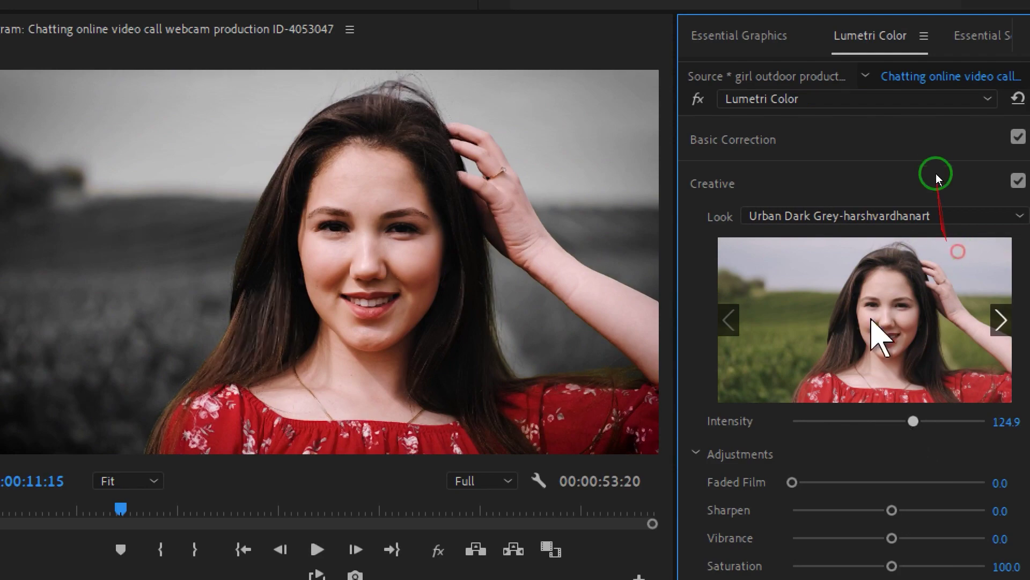
Switch the girl clip's Creative look to Urban Grey-harshvardhanart.look and lower its intensity to 114.9
click(883, 216)
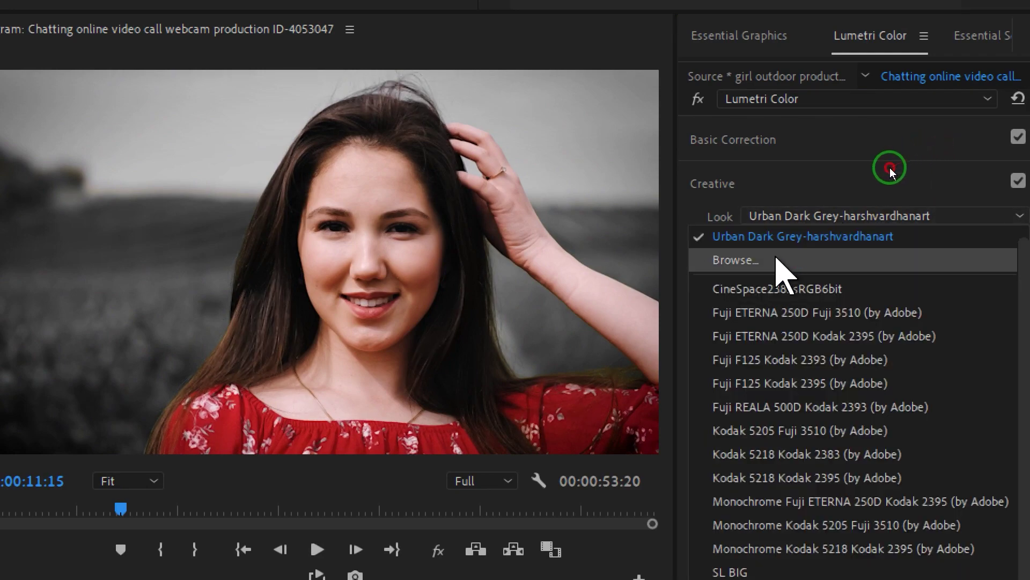
click(751, 260)
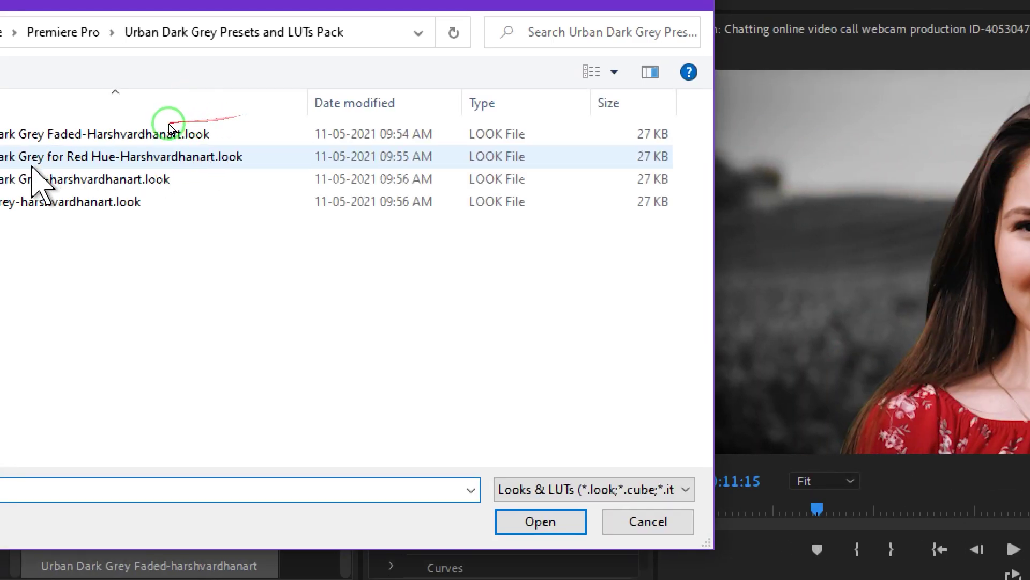
double_click(26, 202)
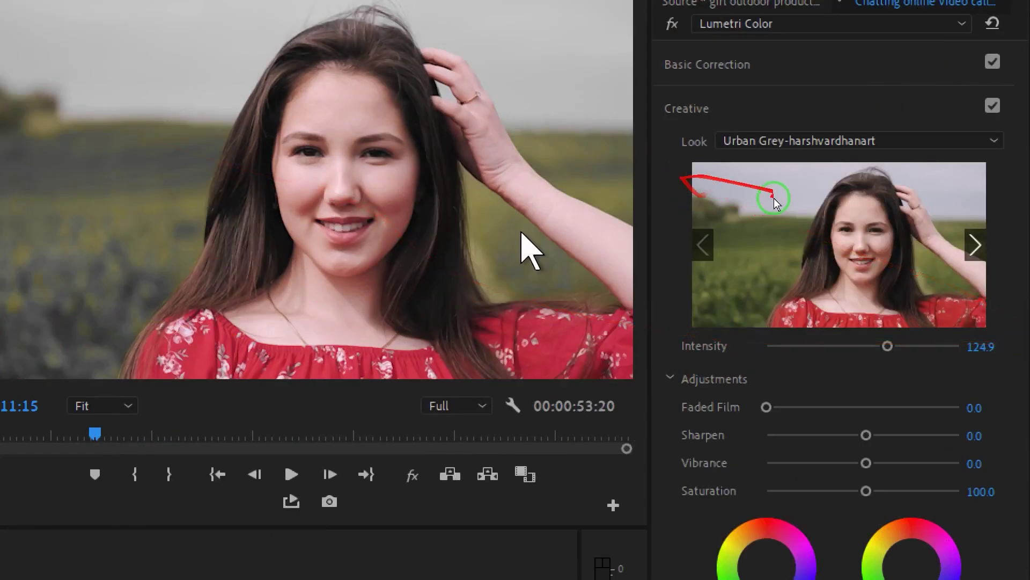
mouse_move(889, 346)
mouse_down()
mouse_move(957, 348)
mouse_move(859, 348)
mouse_move(878, 348)
mouse_up()
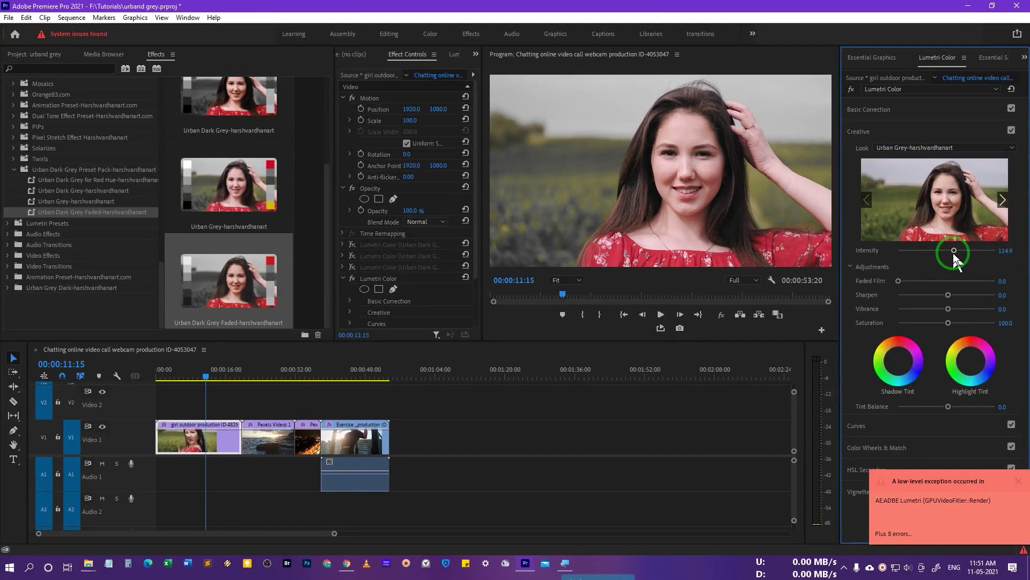